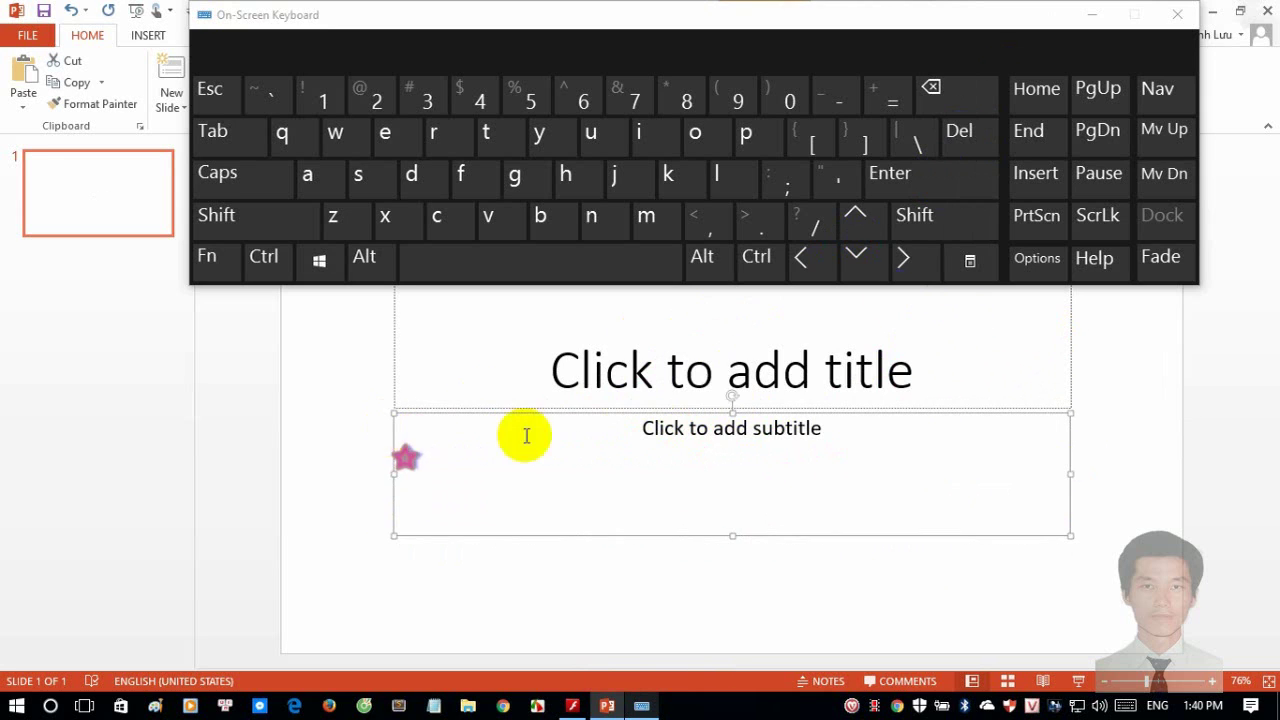
# - Delete the empty subtitle placeholder from the slide and enter "Hà Nội" in the title placeholder
pyautogui.click(985, 150)
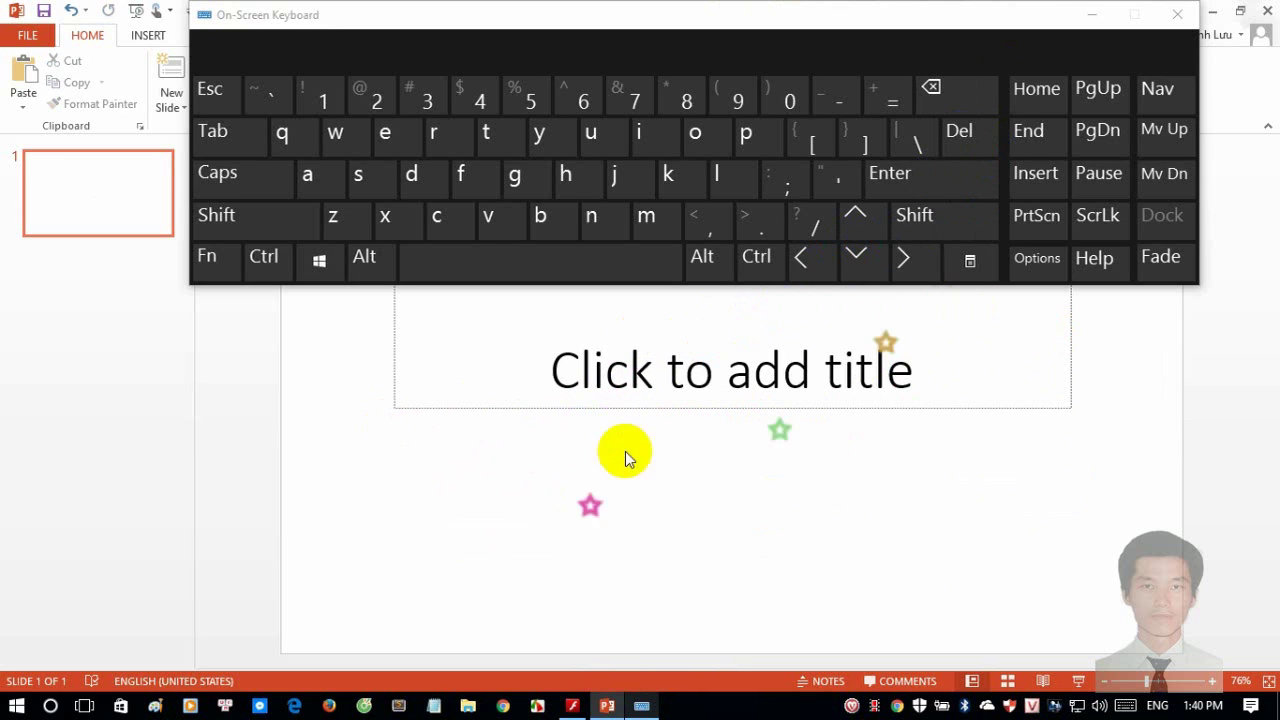
pyautogui.click(718, 358)
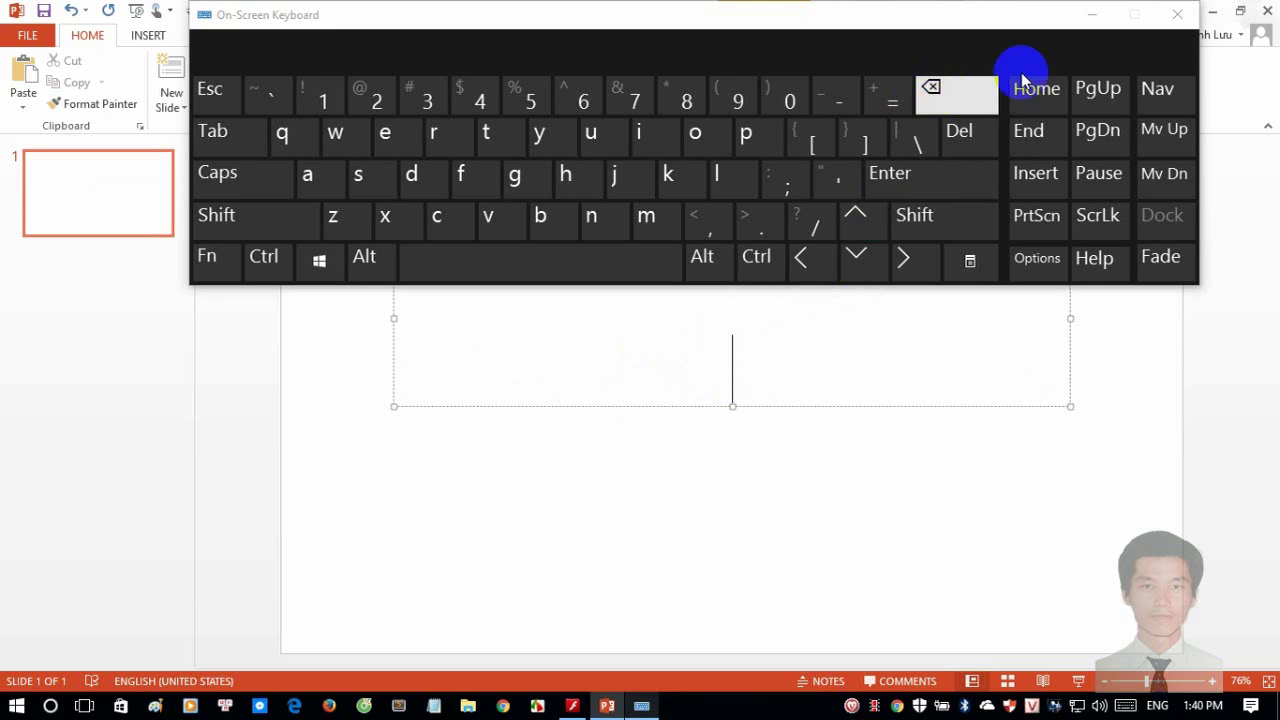
pyautogui.click(1091, 20)
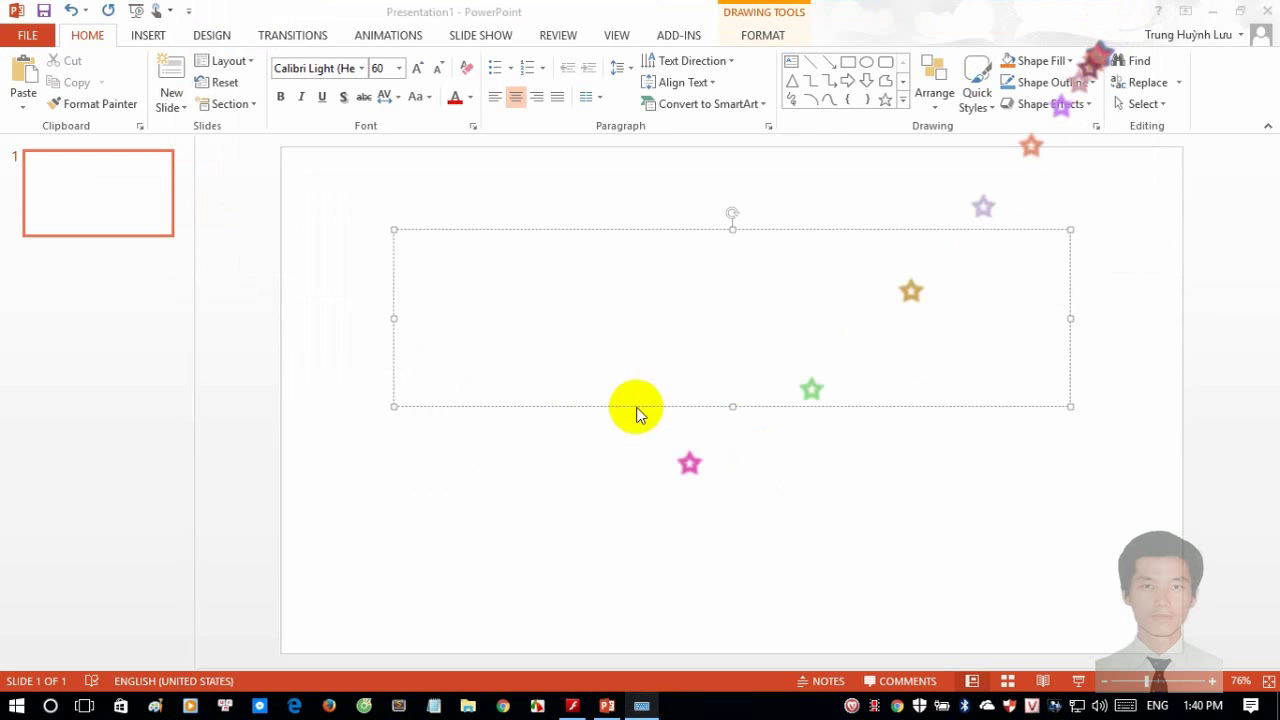
pyautogui.click(657, 310)
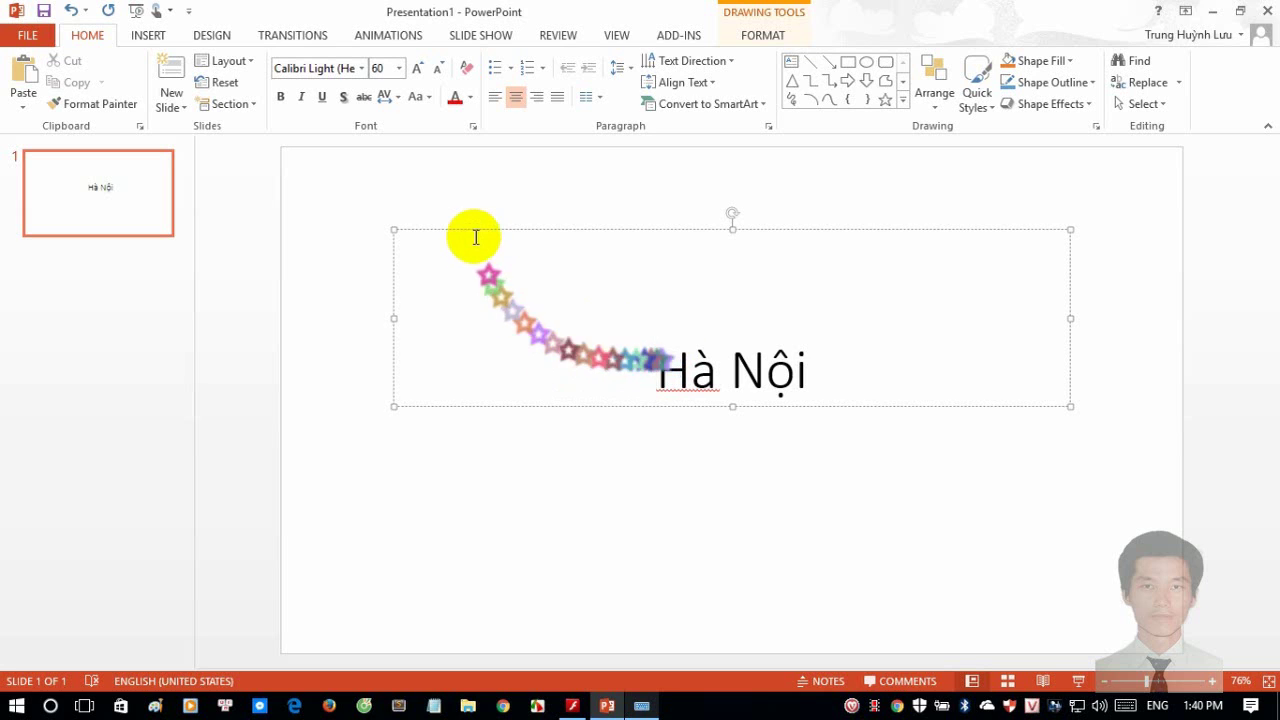
# - Set the font of the title text "Hà Nội" to Times New Roman
pyautogui.click(308, 67)
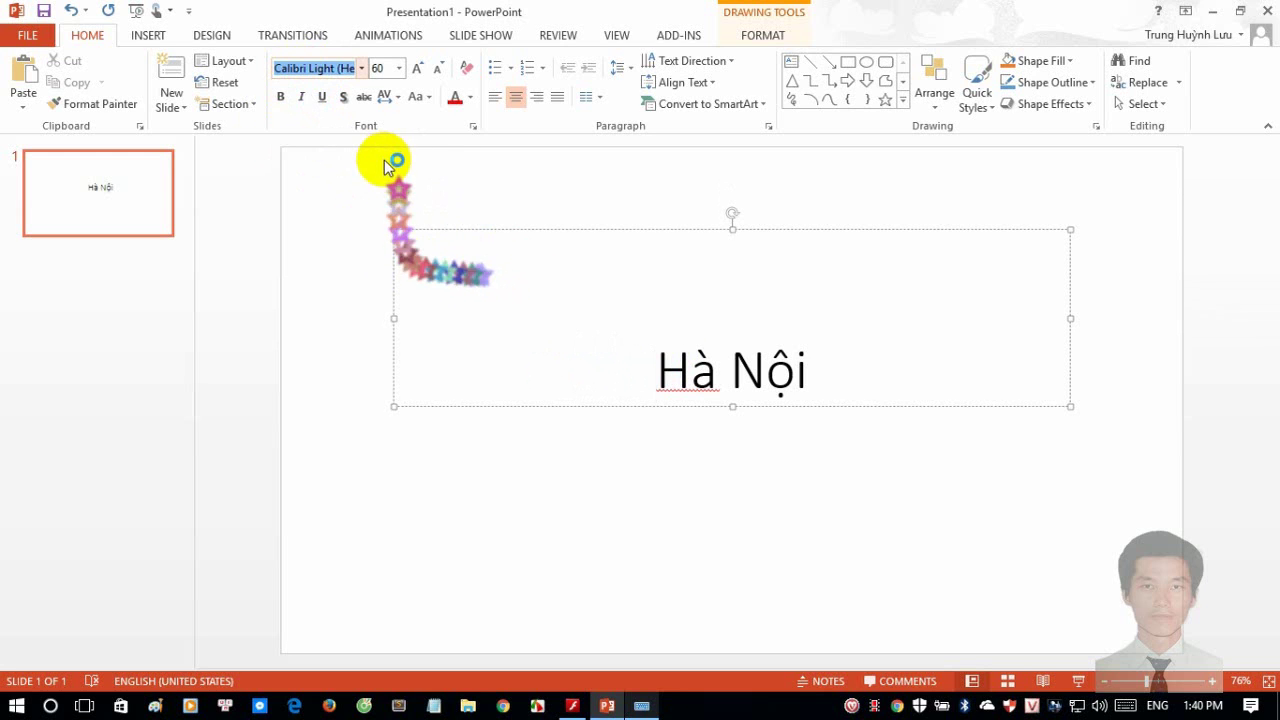
pyautogui.moveTo(656, 355); pyautogui.dragTo(819, 352)
pyautogui.click(316, 67)
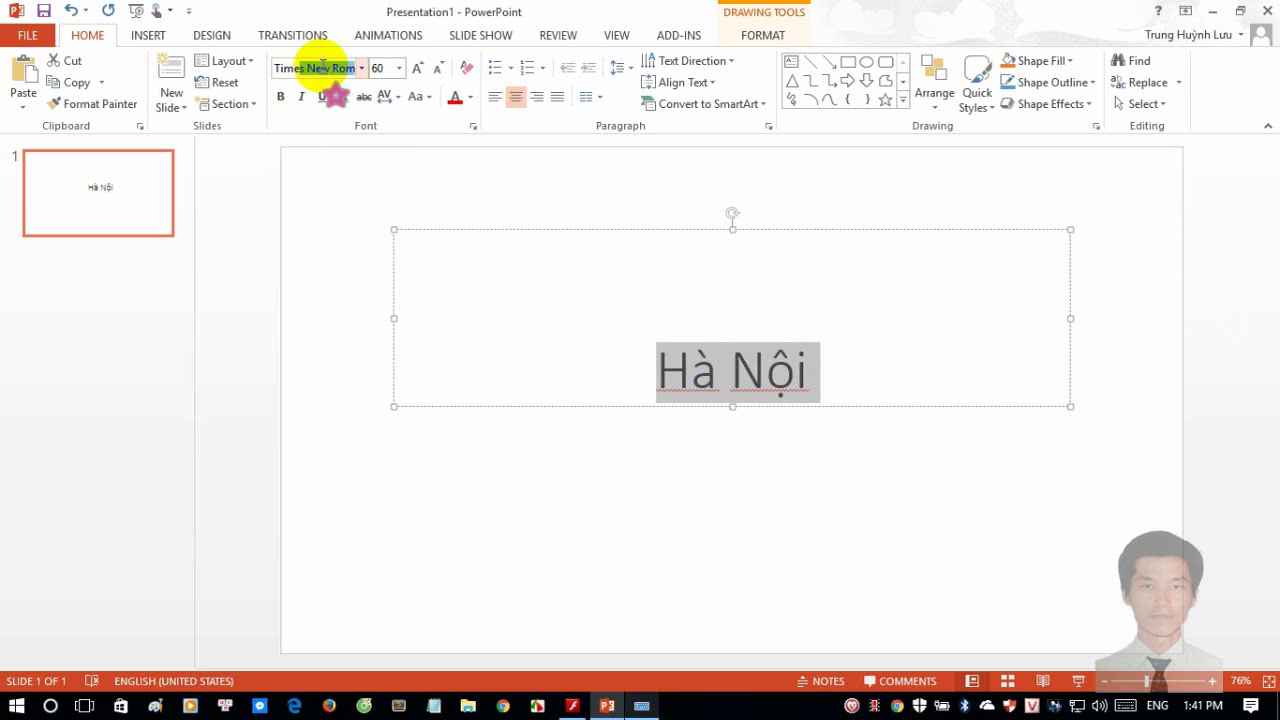
pyautogui.write('Times')
pyautogui.press('Return')
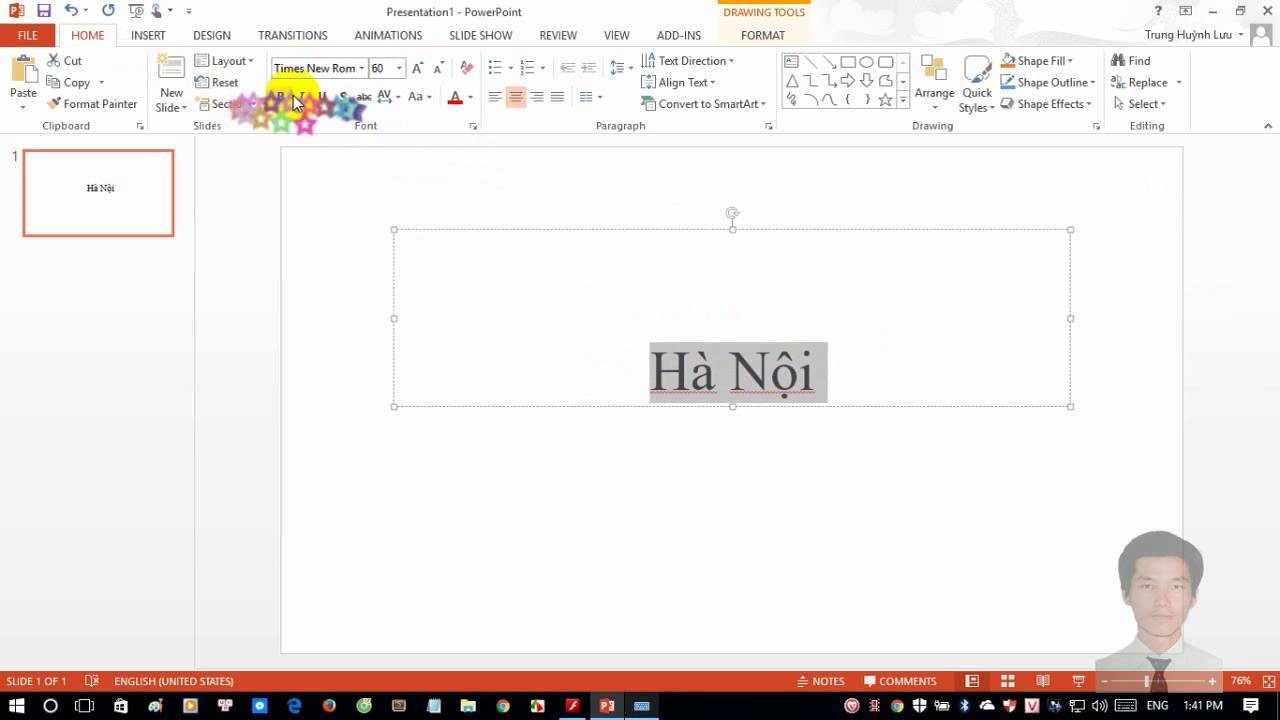
# - Make the title text bold and colour it with the orange theme colour
pyautogui.click(297, 98)
pyautogui.click(297, 99)
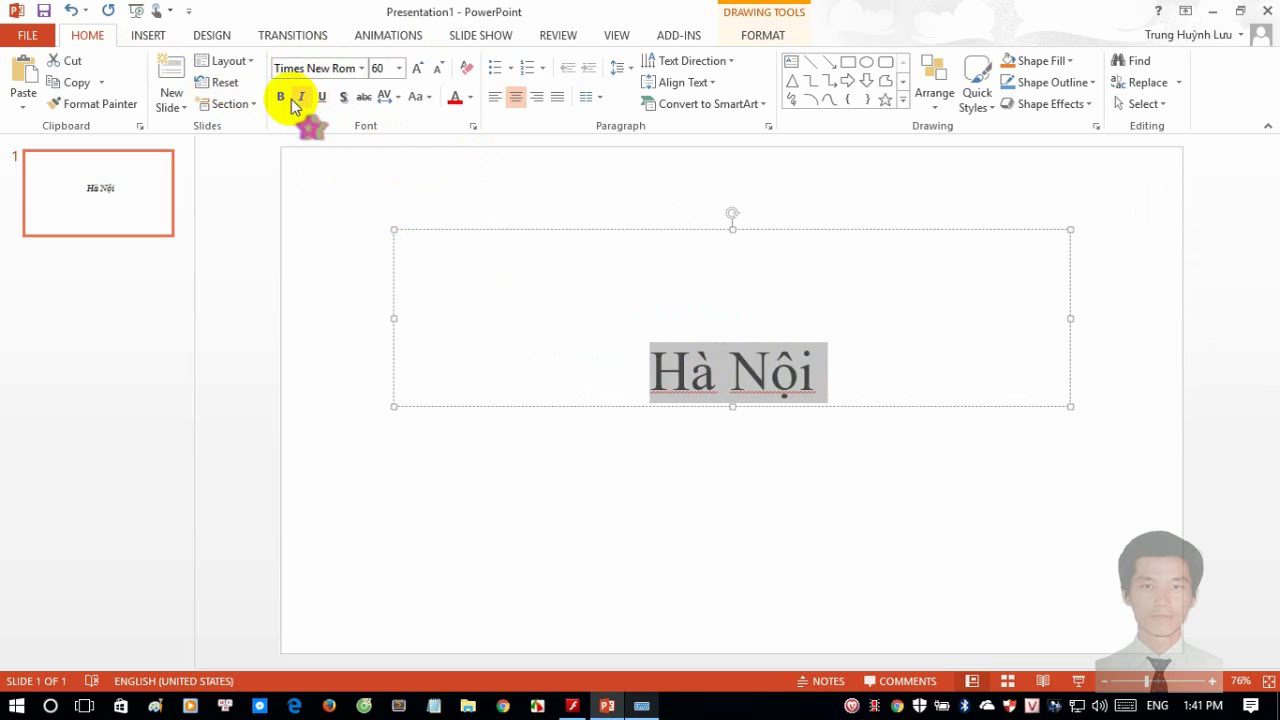
pyautogui.click(471, 99)
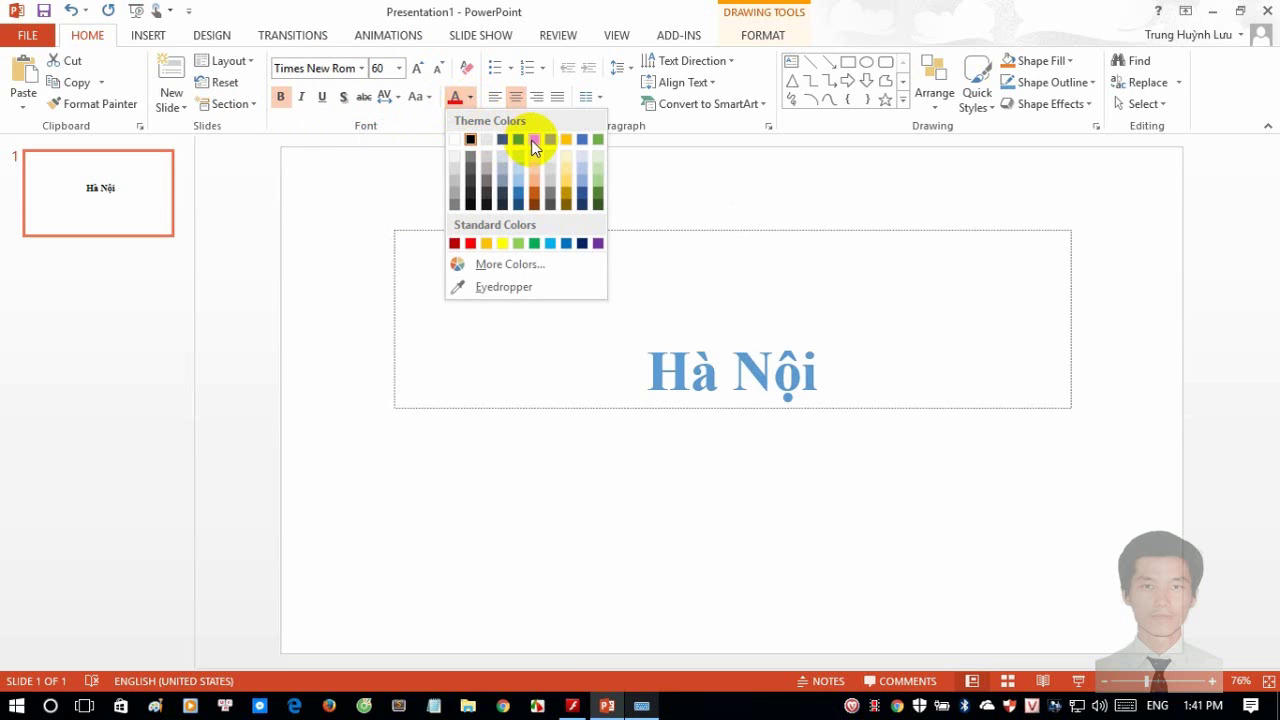
pyautogui.click(532, 140)
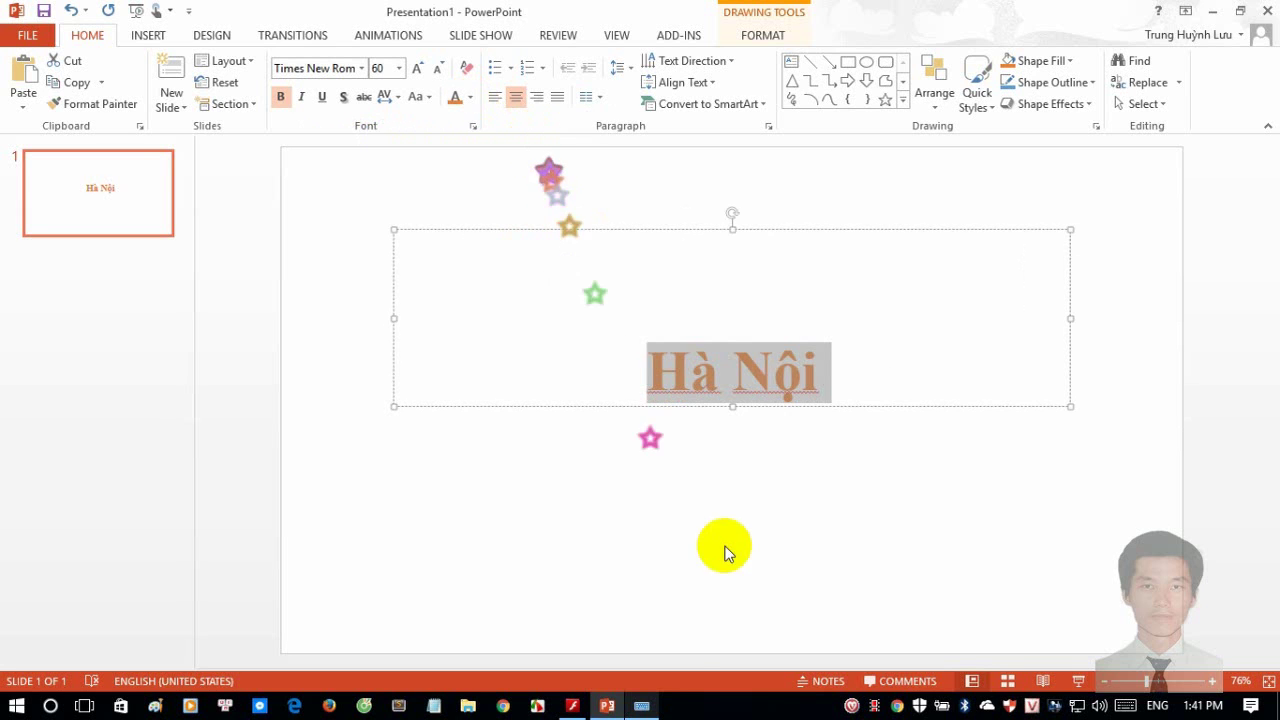
# - Check the textbook page in Adobe Flash Player, then return to PowerPoint and left-align the title text
pyautogui.click(572, 706)
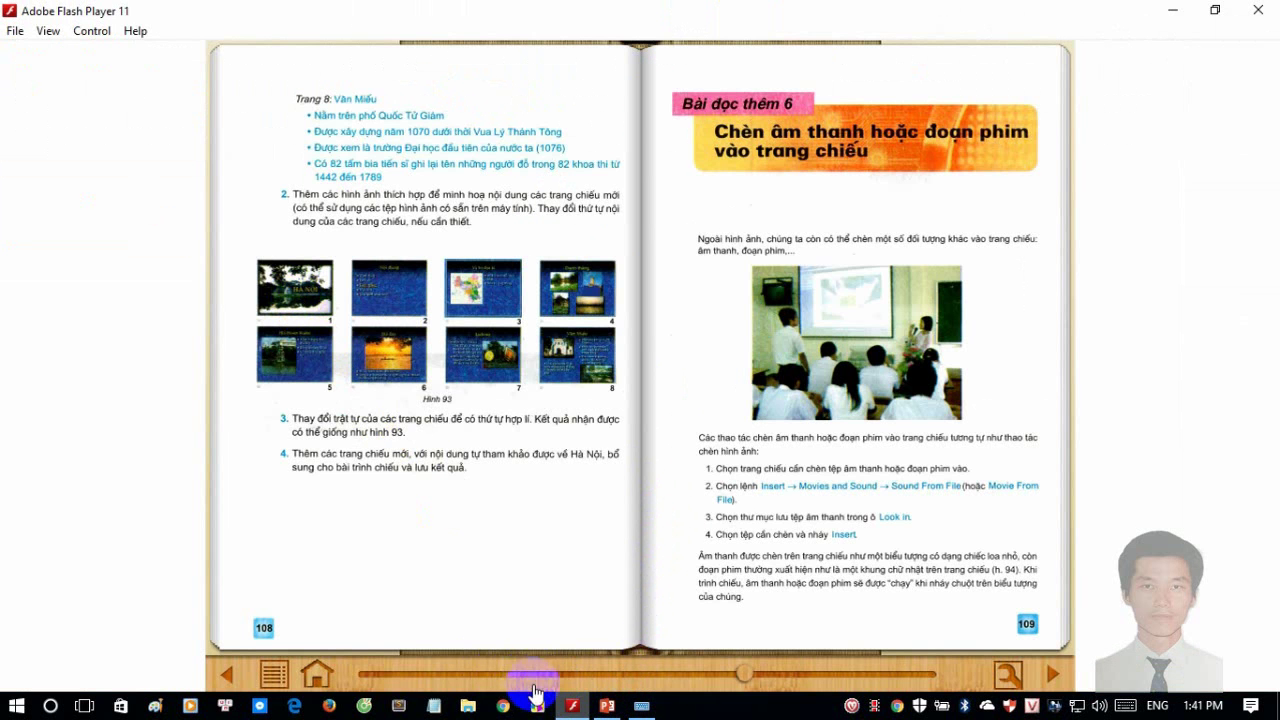
pyautogui.click(606, 706)
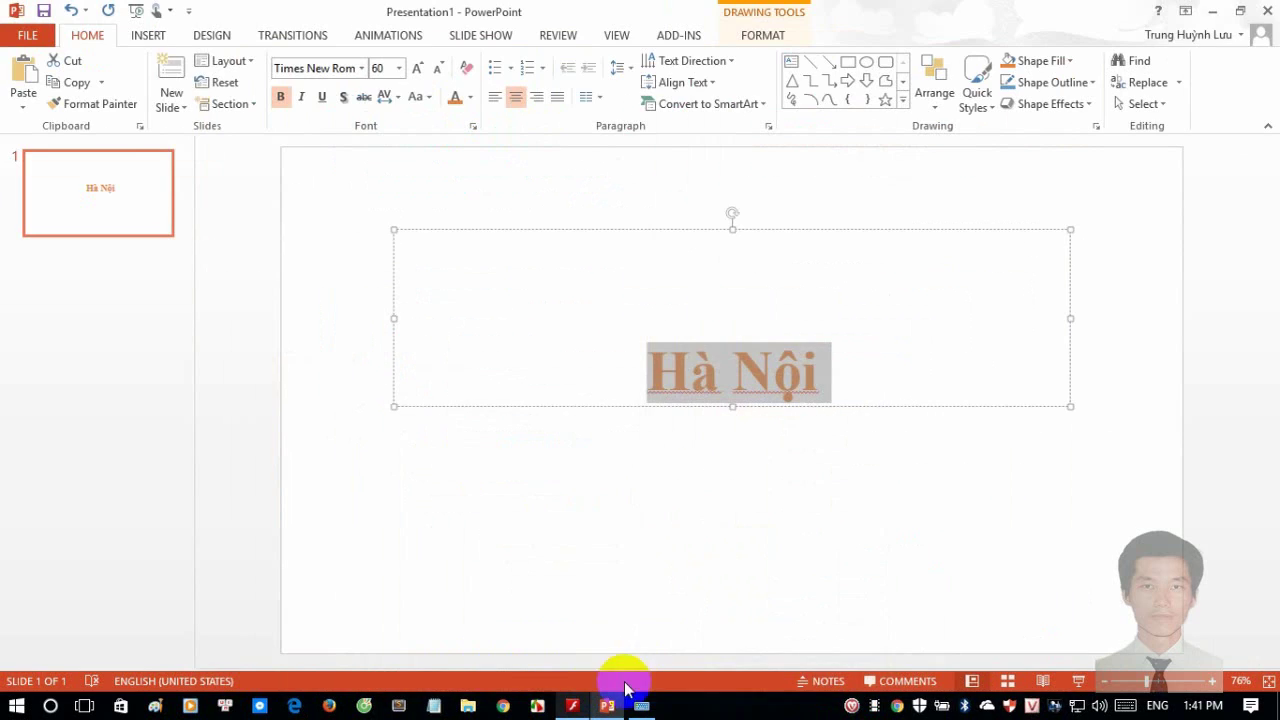
pyautogui.click(716, 370)
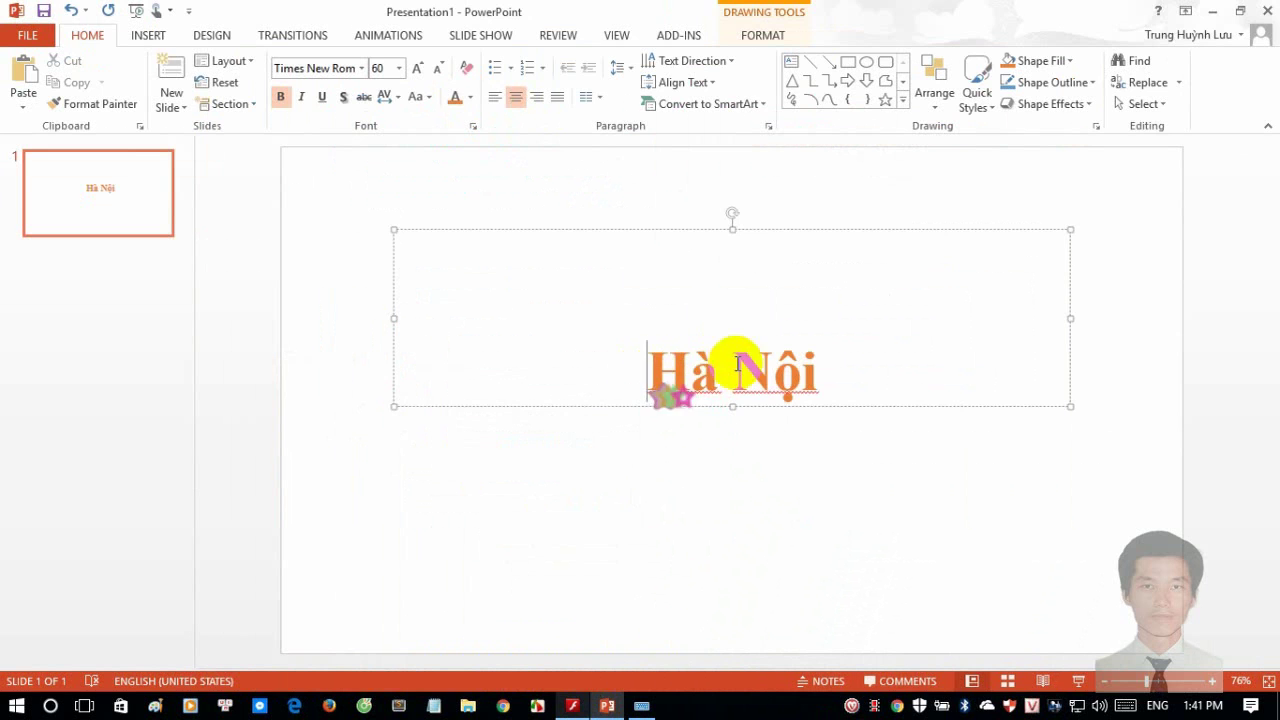
pyautogui.click(495, 97)
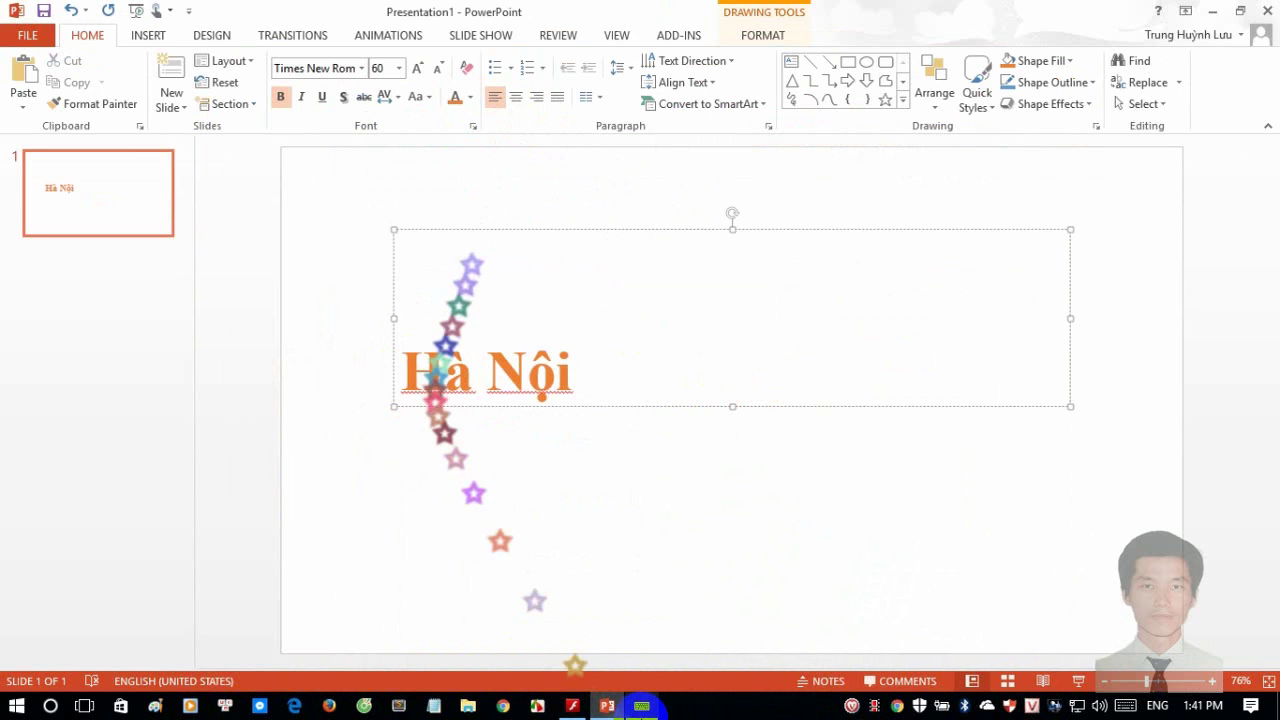
# - Open the On-Screen Keyboard and insert a run of spaces before "Hà Nội" to push the title across its box
pyautogui.click(642, 706)
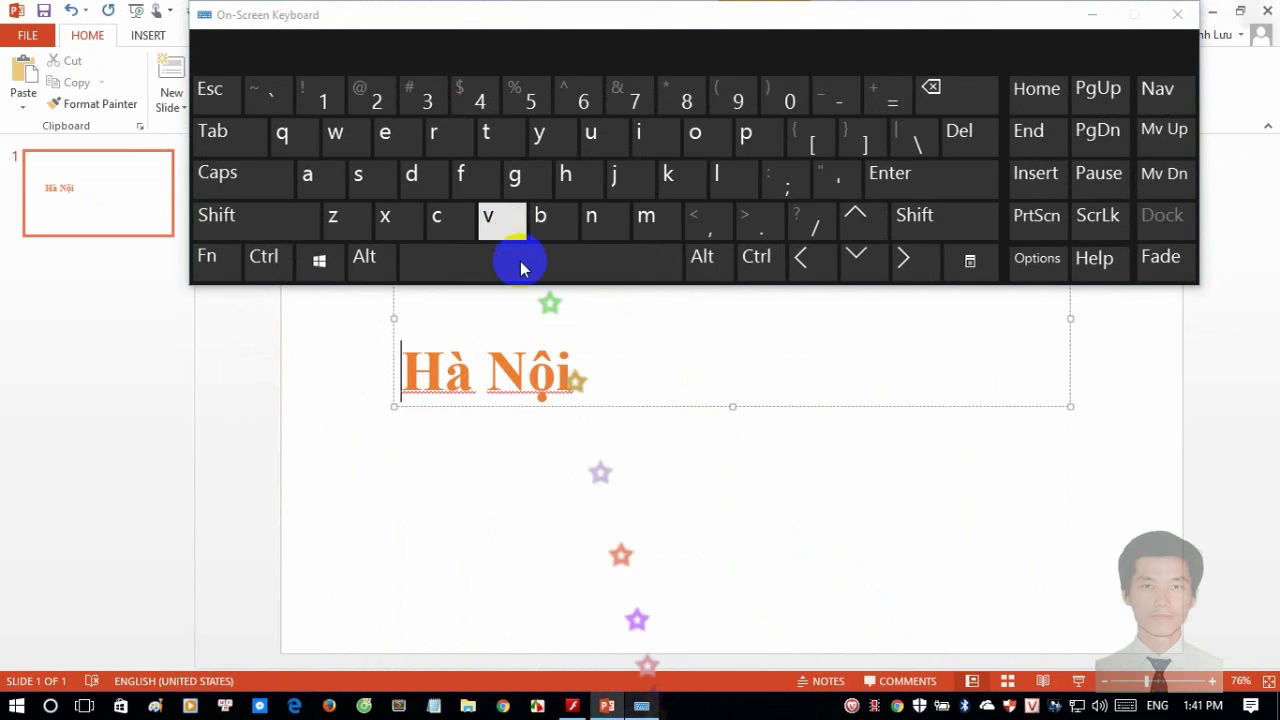
pyautogui.click(520, 263)
pyautogui.click(520, 263)
pyautogui.click(520, 263)
pyautogui.click(520, 263)
pyautogui.click(520, 263)
pyautogui.click(520, 263)
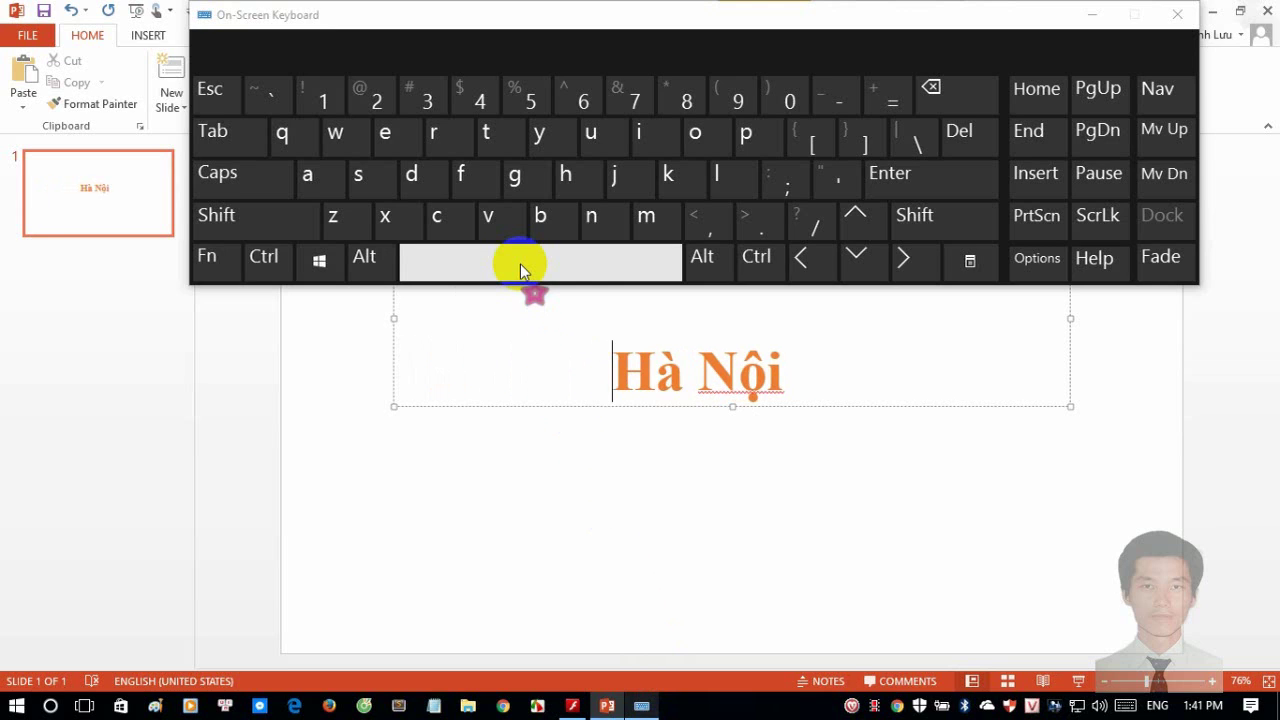
pyautogui.click(520, 263)
pyautogui.click(520, 263)
pyautogui.click(520, 263)
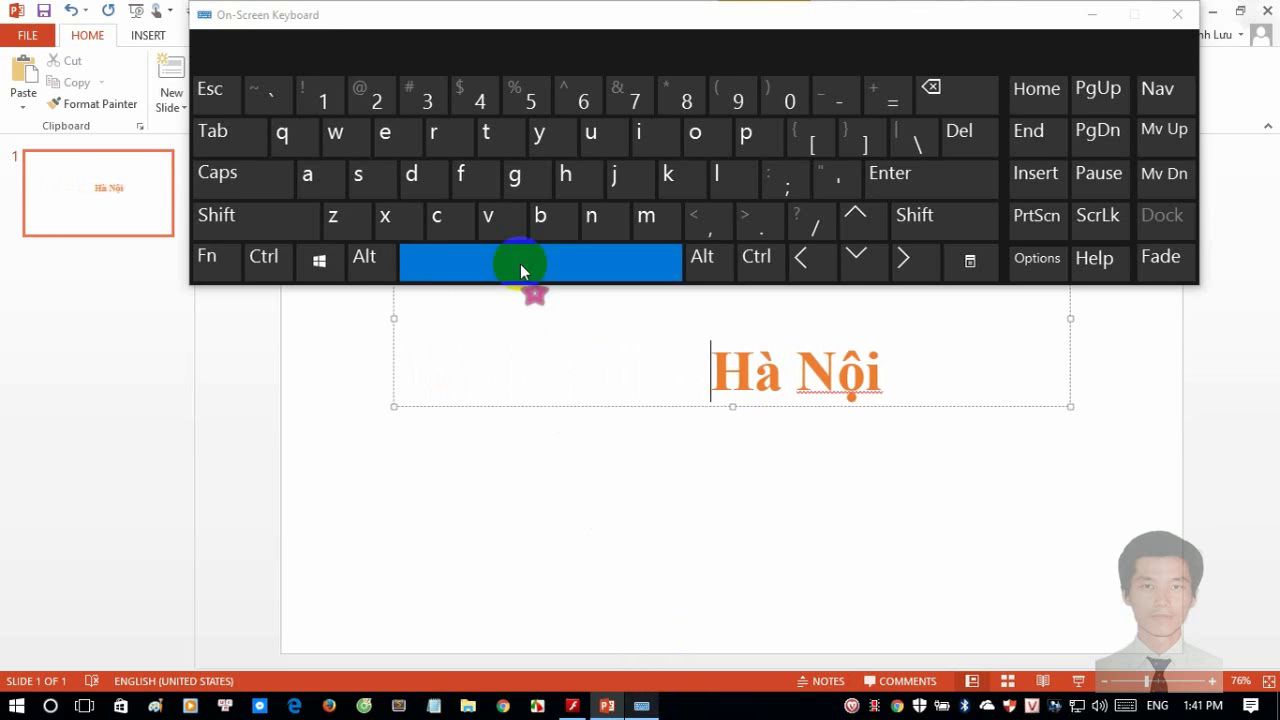
pyautogui.click(520, 263)
pyautogui.click(520, 263)
pyautogui.click(520, 263)
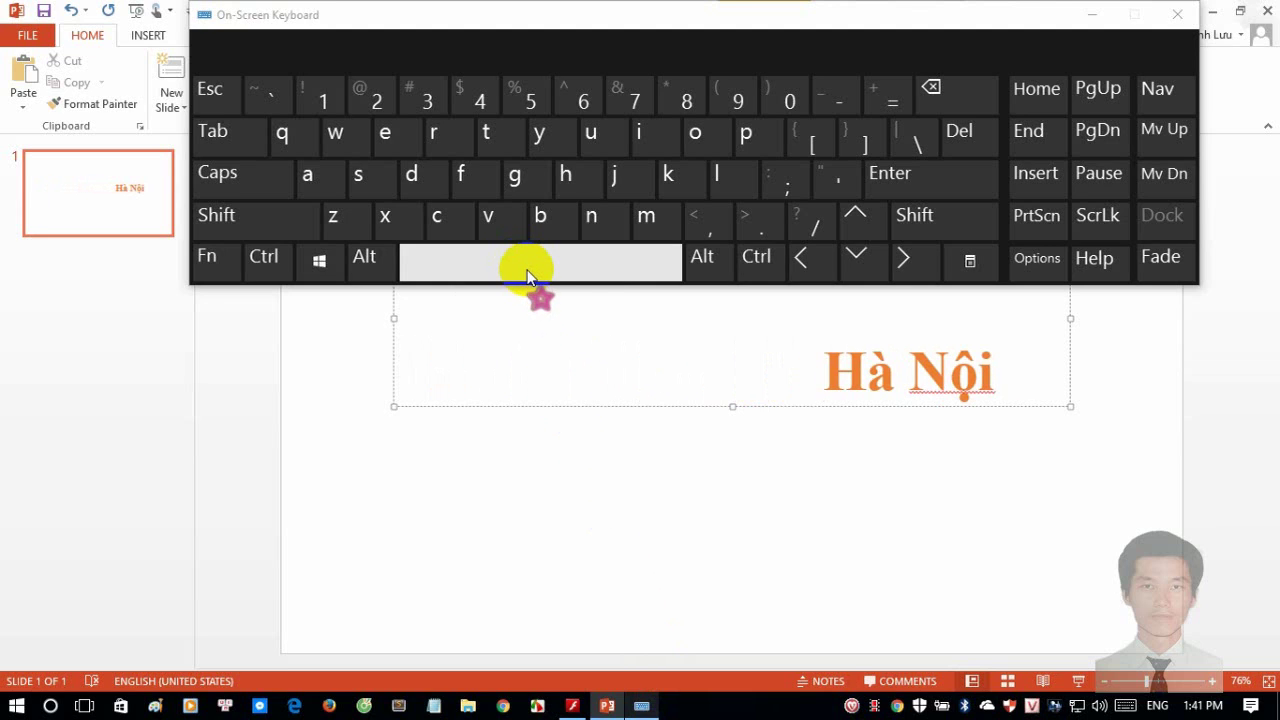
# - Delete all the spaces in front of "Hà Nội" and minimize the On-Screen Keyboard
pyautogui.click(952, 101)
pyautogui.click(952, 101)
pyautogui.click(952, 101)
pyautogui.click(952, 101)
pyautogui.click(952, 101)
pyautogui.click(952, 101)
pyautogui.click(952, 101)
pyautogui.click(952, 101)
pyautogui.click(952, 101)
pyautogui.click(952, 101)
pyautogui.click(952, 101)
pyautogui.click(952, 101)
pyautogui.click(952, 101)
pyautogui.click(952, 101)
pyautogui.click(952, 101)
pyautogui.click(952, 101)
pyautogui.click(952, 101)
pyautogui.click(952, 101)
pyautogui.click(952, 101)
pyautogui.click(952, 101)
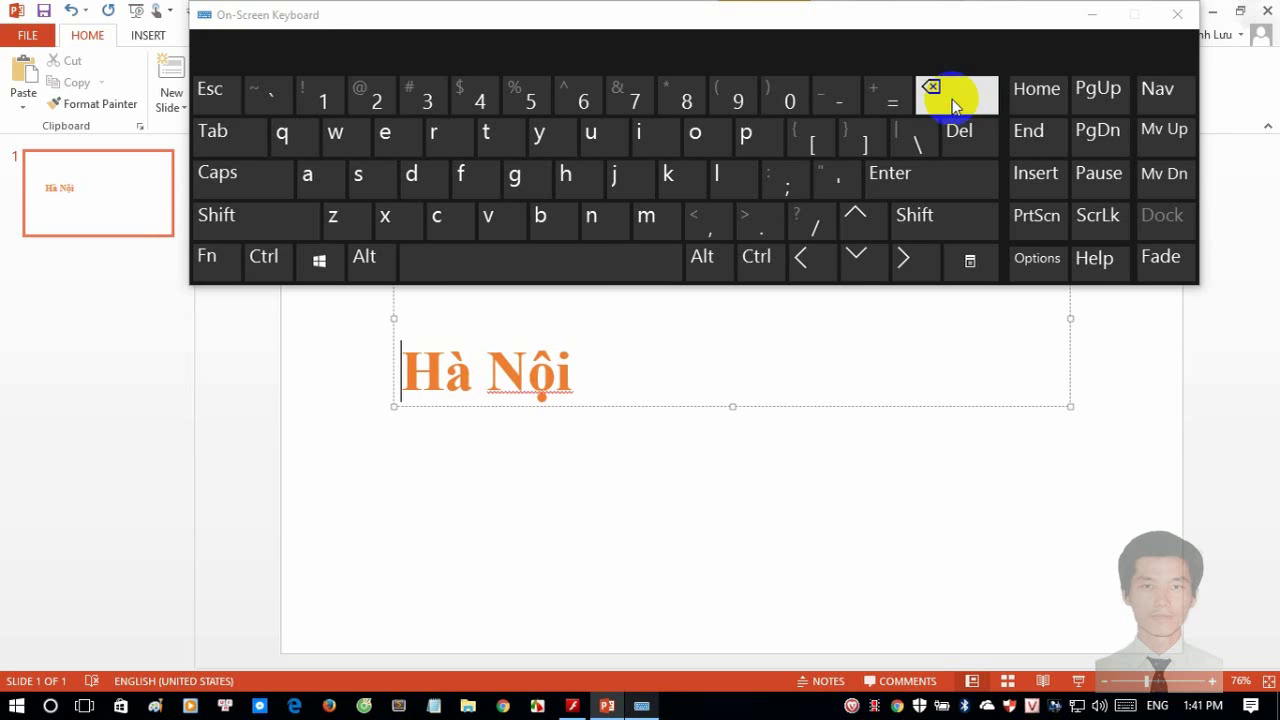
pyautogui.click(1090, 18)
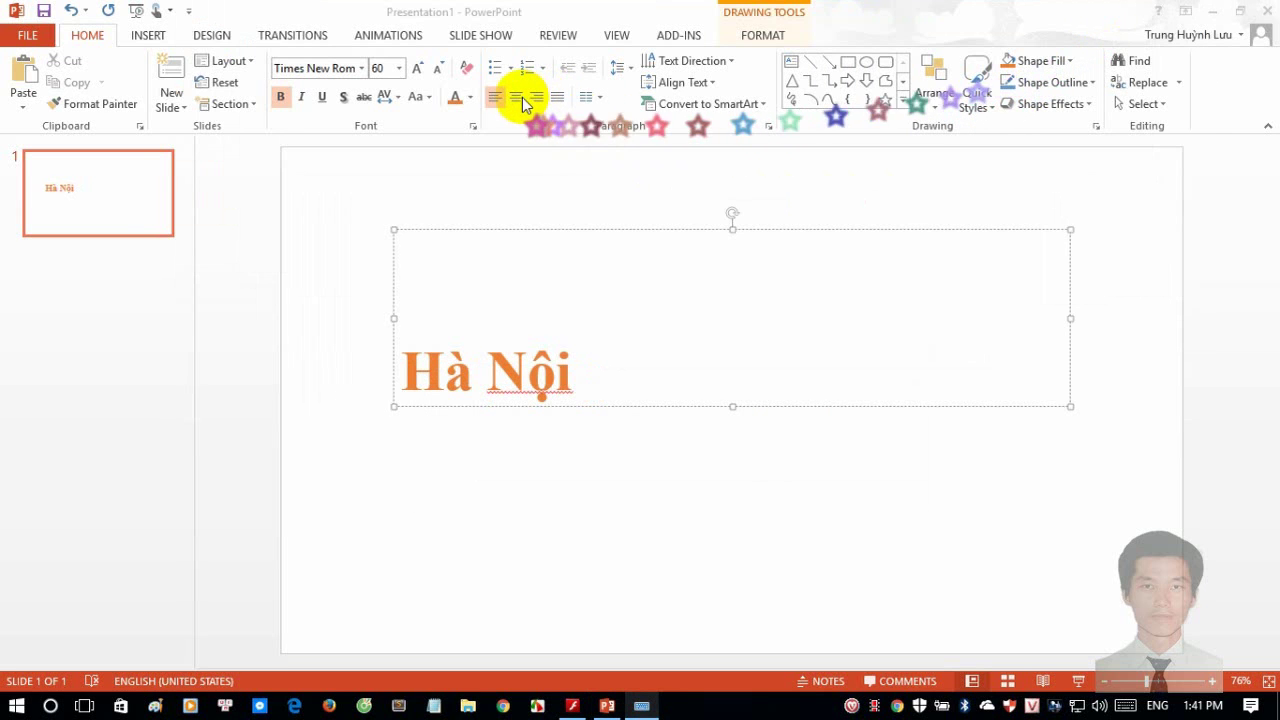
# - Right-align the title text and shrink its placeholder in height and width to fit closely around "Hà Nội"
pyautogui.click(516, 97)
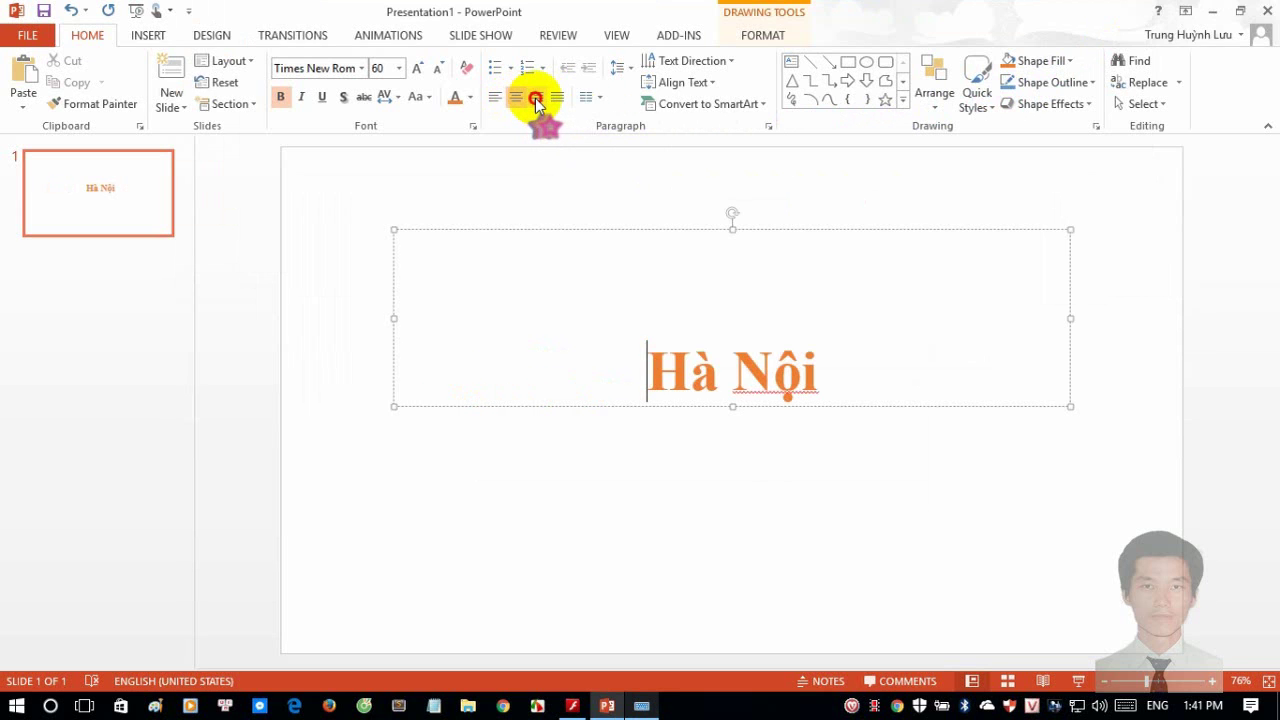
pyautogui.click(537, 97)
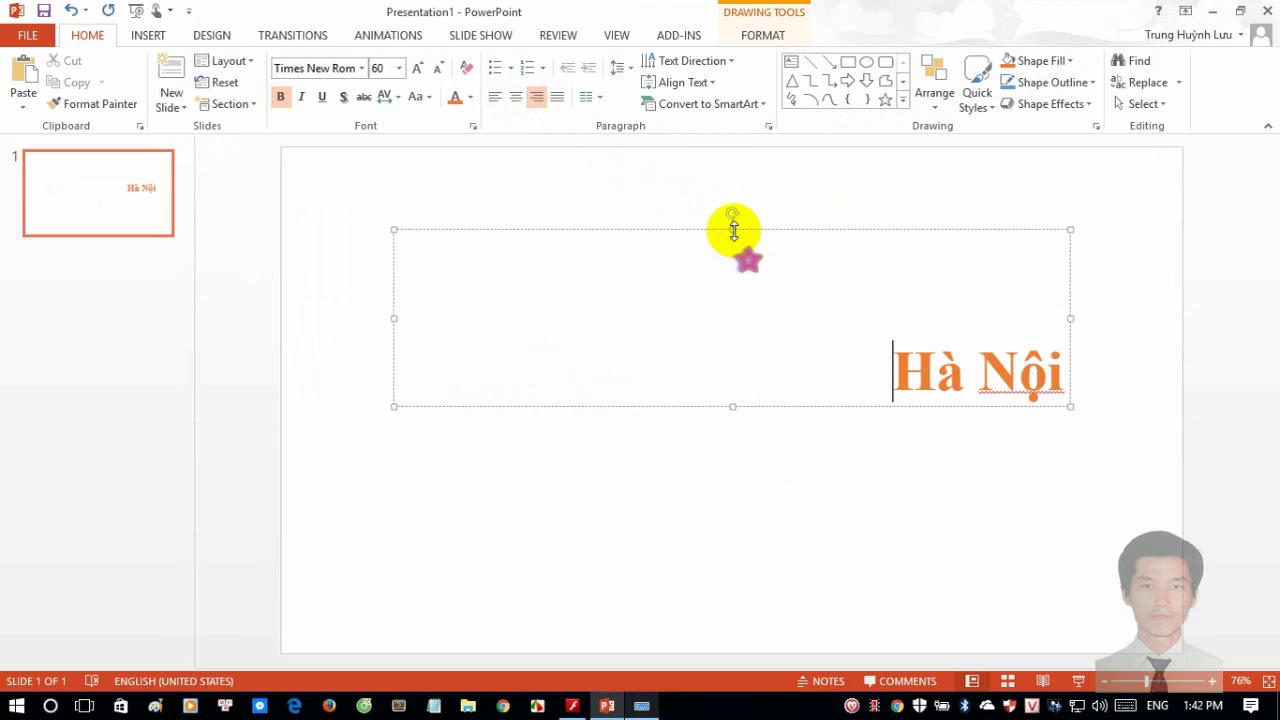
pyautogui.moveTo(734, 231); pyautogui.dragTo(736, 326)
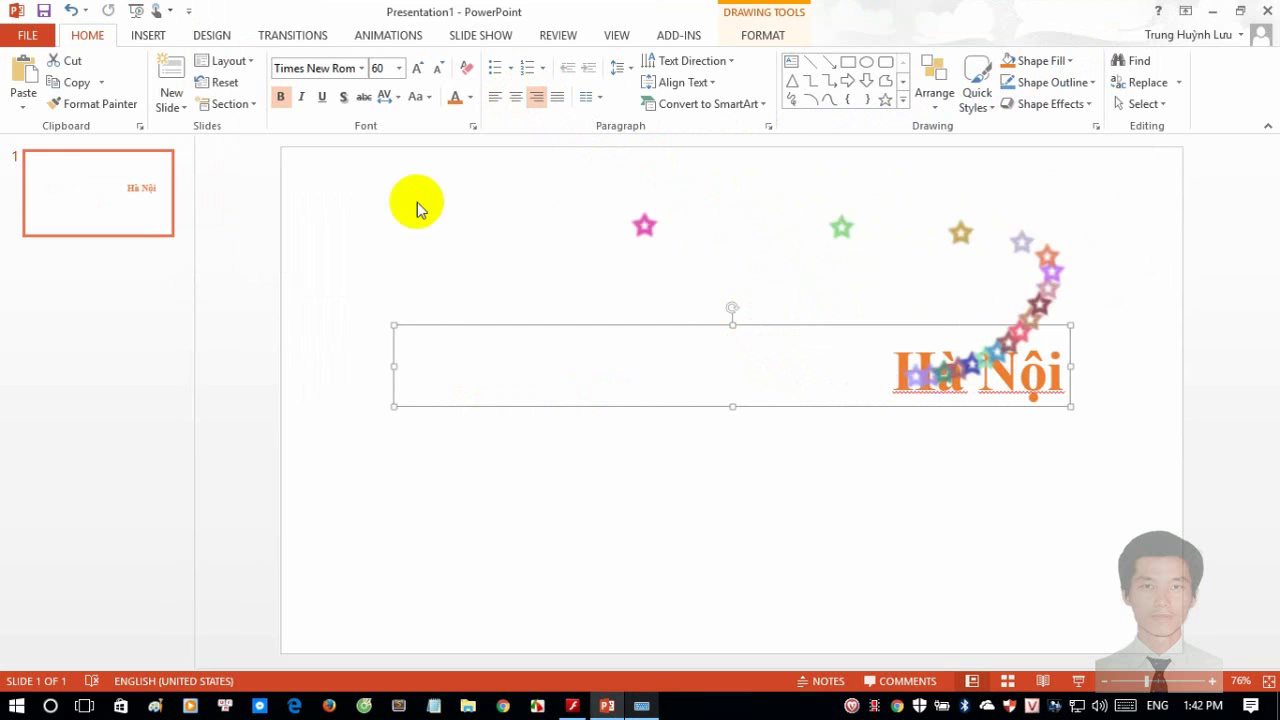
pyautogui.moveTo(395, 367); pyautogui.dragTo(884, 377)
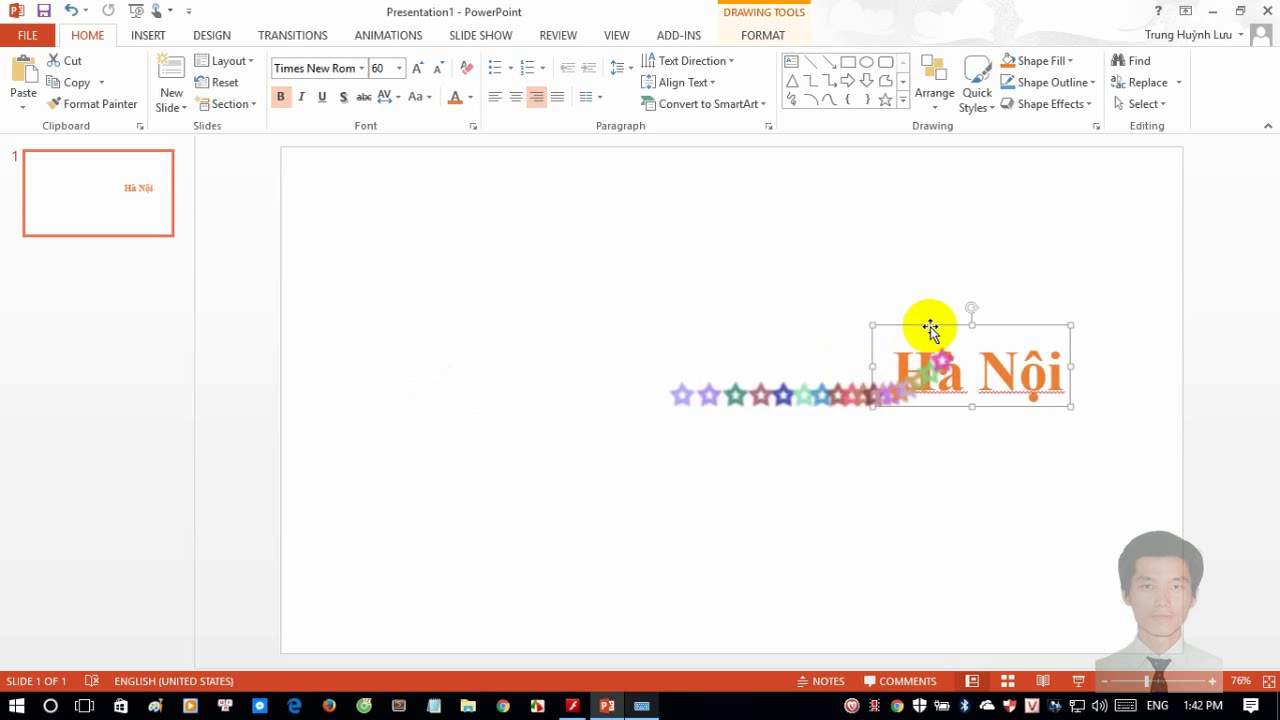
# - Move the title box into the slide's upper-right corner and deselect it
pyautogui.moveTo(929, 329); pyautogui.dragTo(1003, 168)
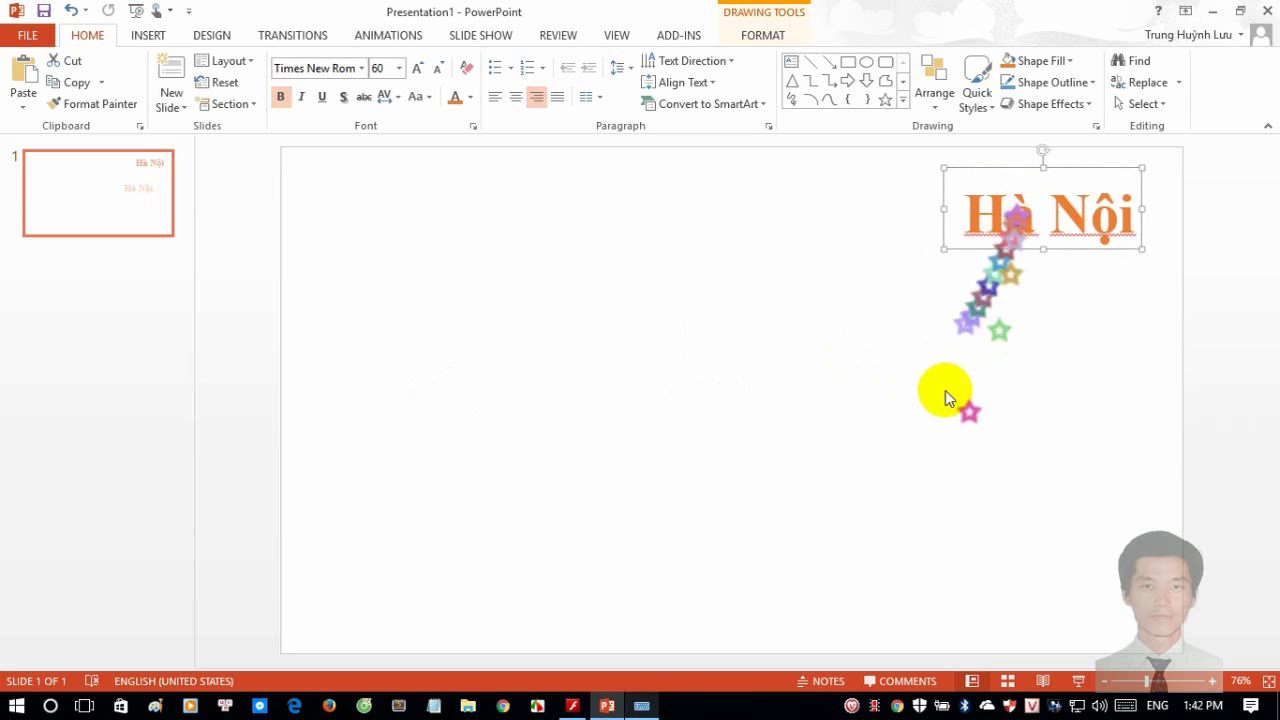
pyautogui.hotkey('ctrl', 'z')
pyautogui.moveTo(890, 285); pyautogui.dragTo(986, 244)
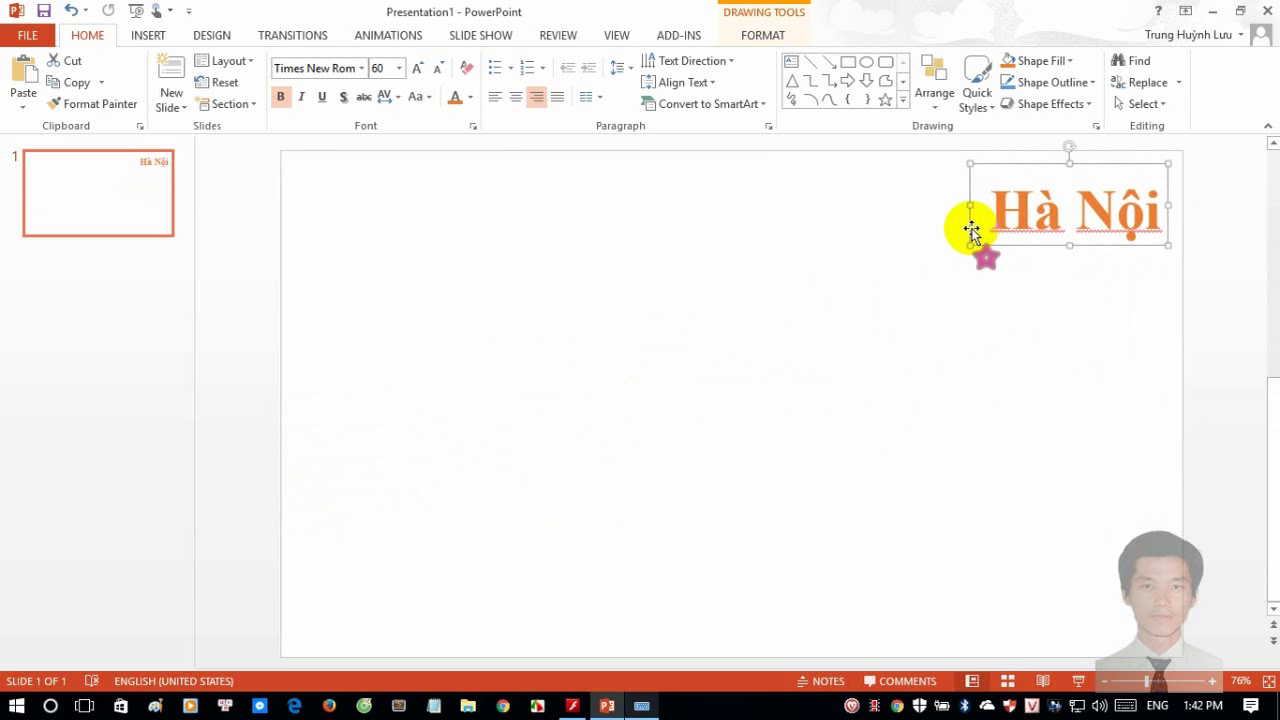
pyautogui.click(840, 268)
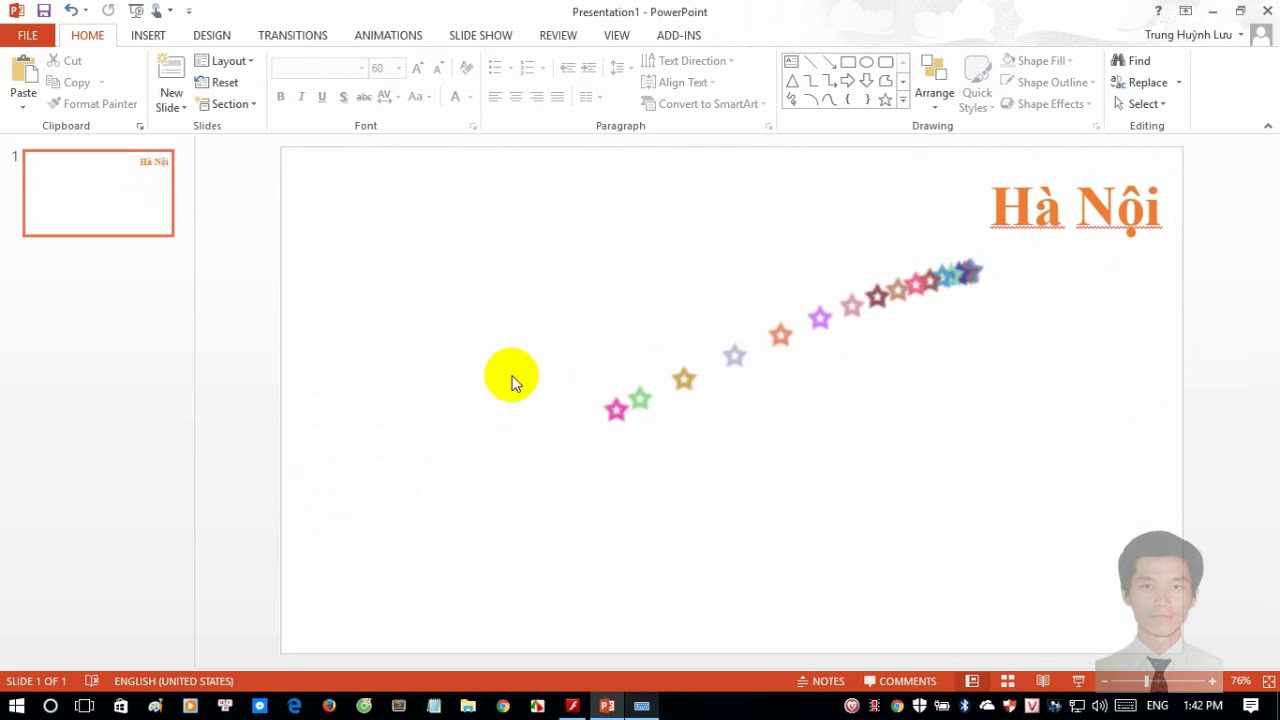
pyautogui.click(504, 708)
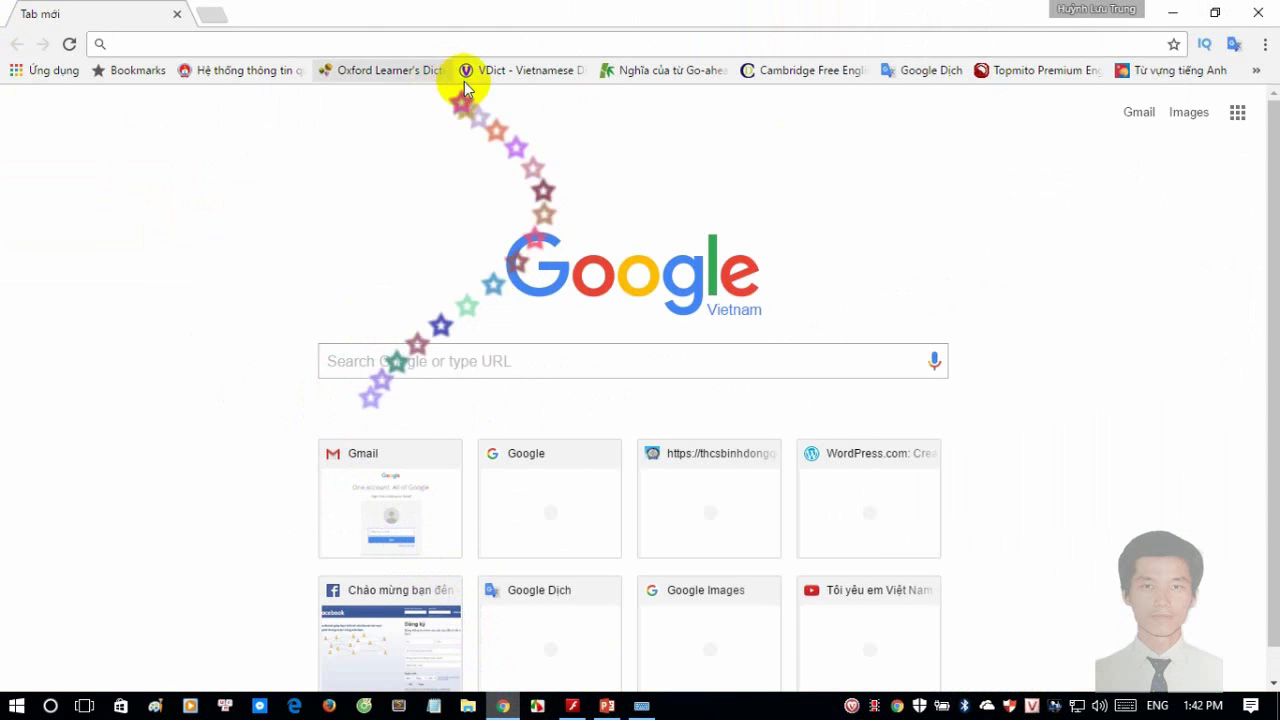
pyautogui.click(1260, 14)
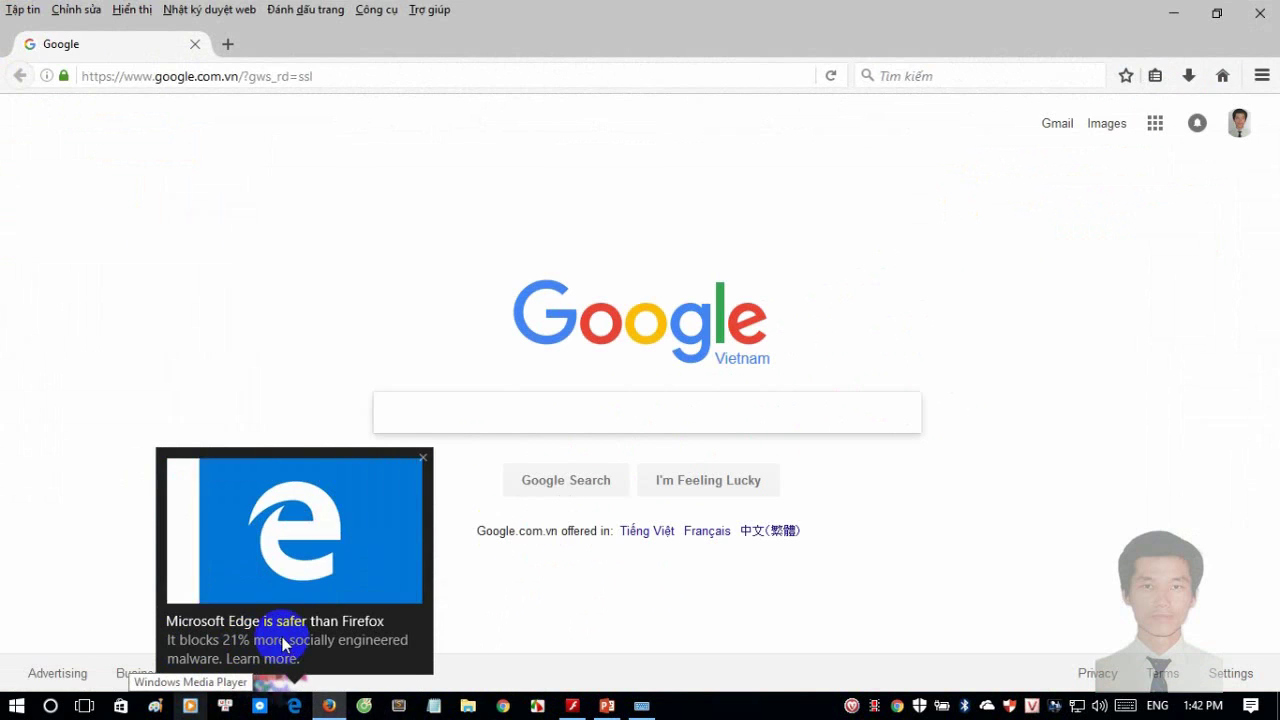
pyautogui.click(423, 460)
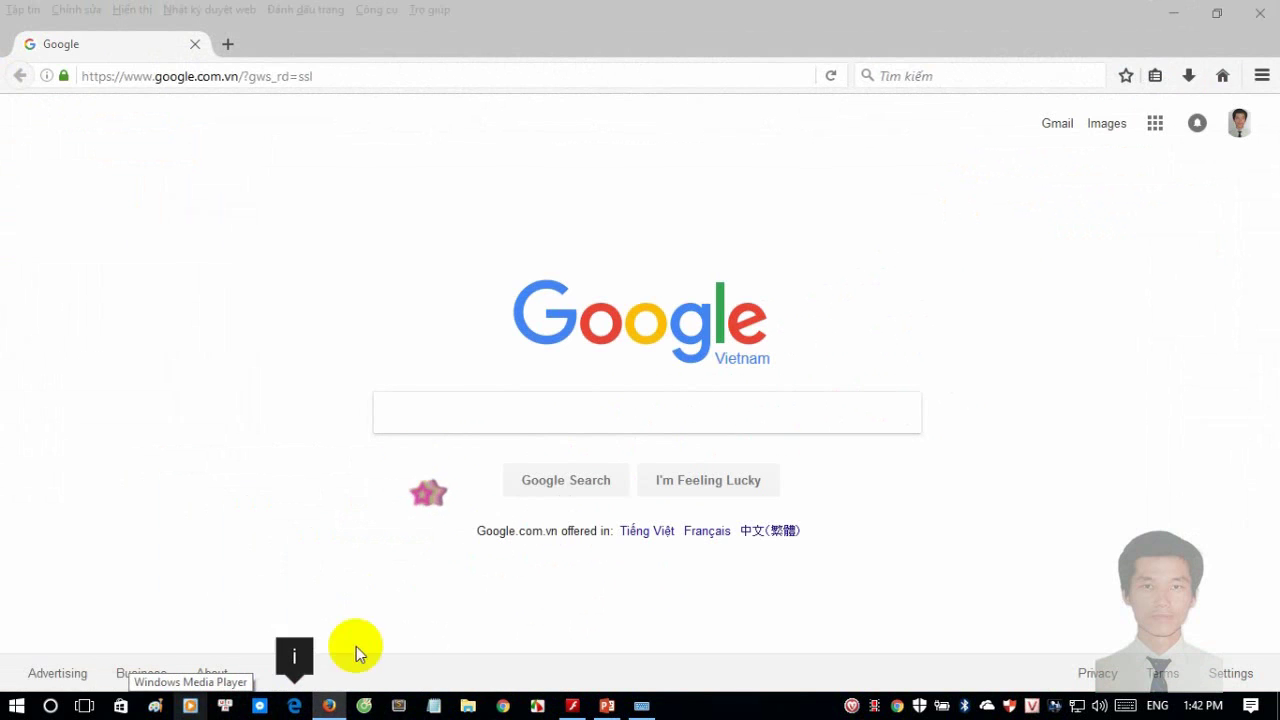
pyautogui.moveTo(329, 705)
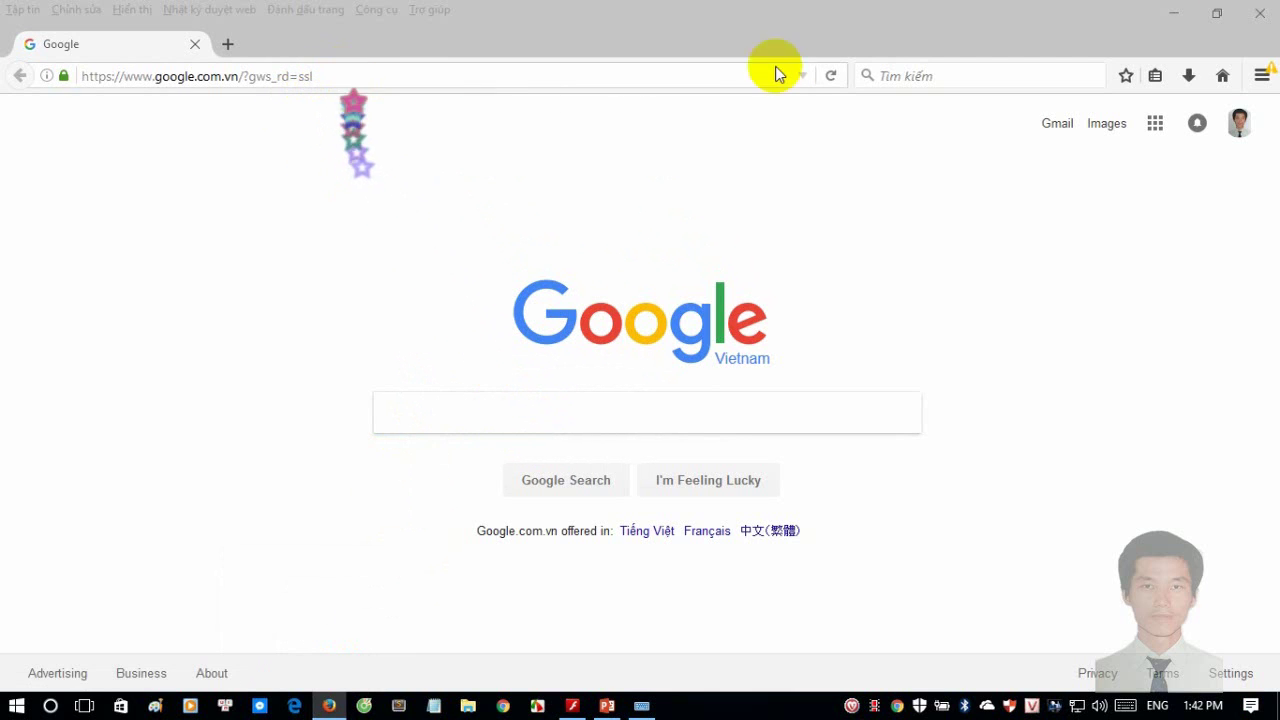
pyautogui.click(1265, 13)
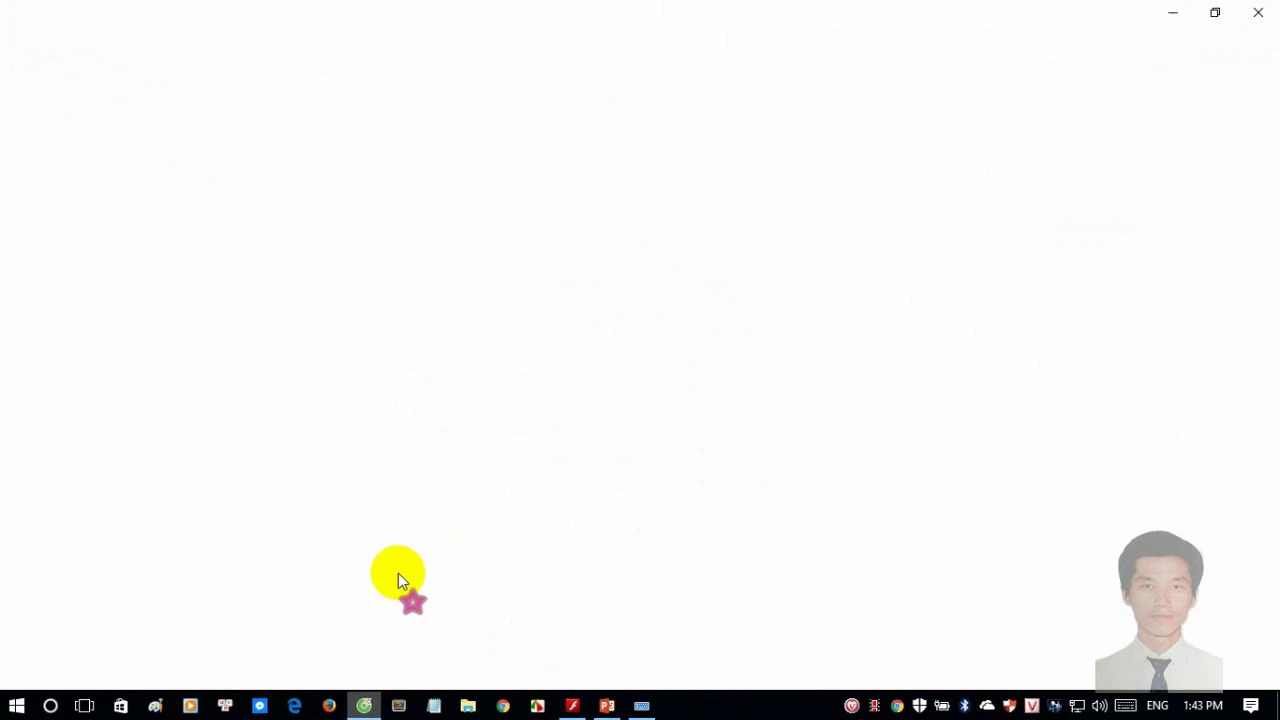
pyautogui.click(290, 706)
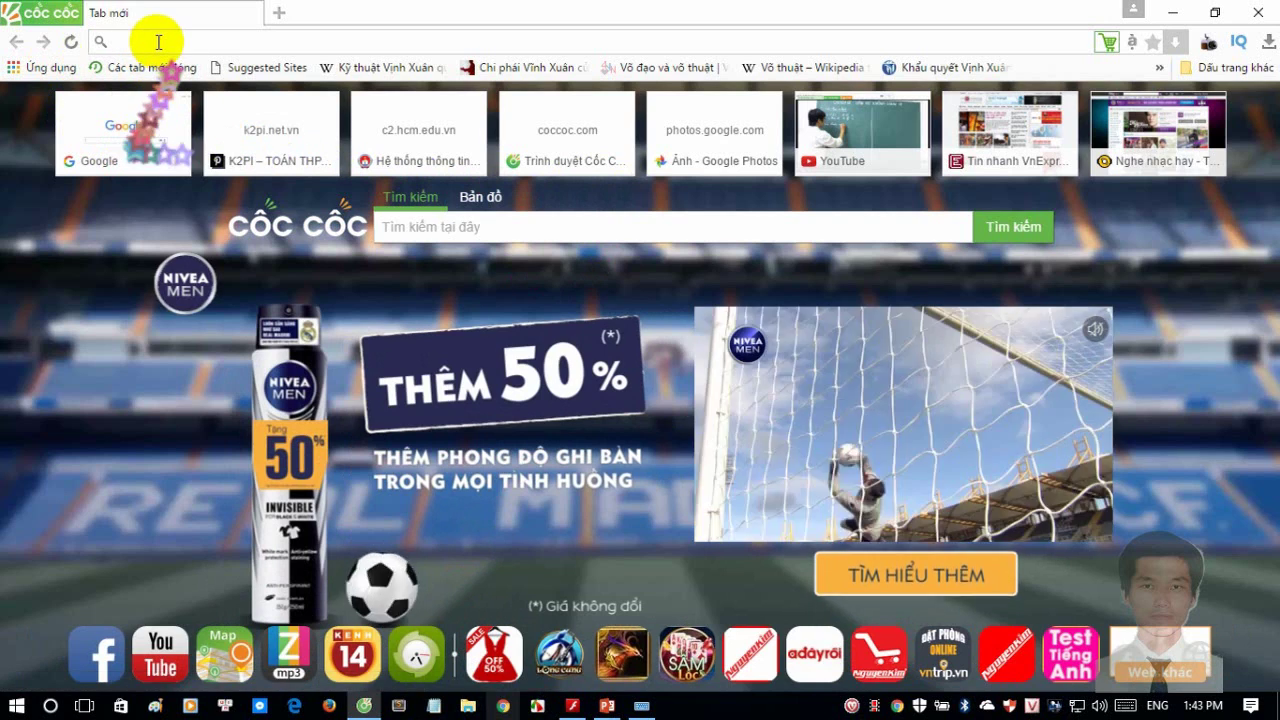
pyautogui.write('go')
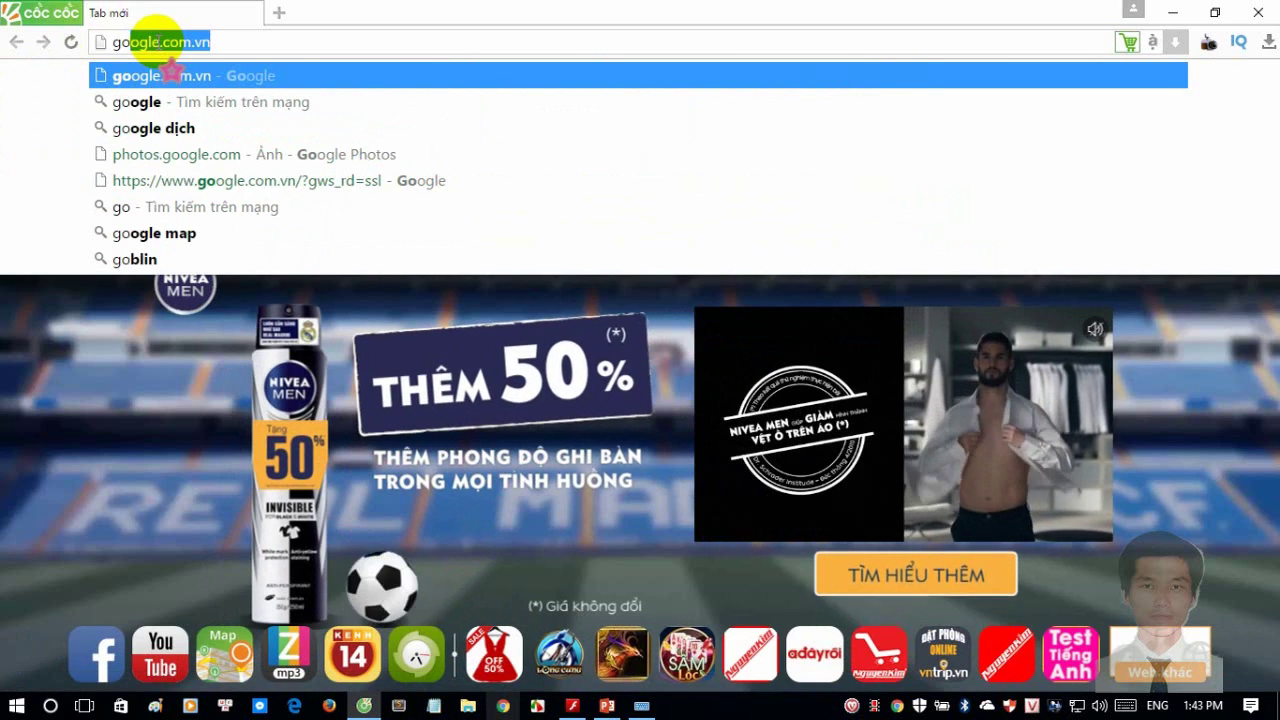
pyautogui.write('ogl')
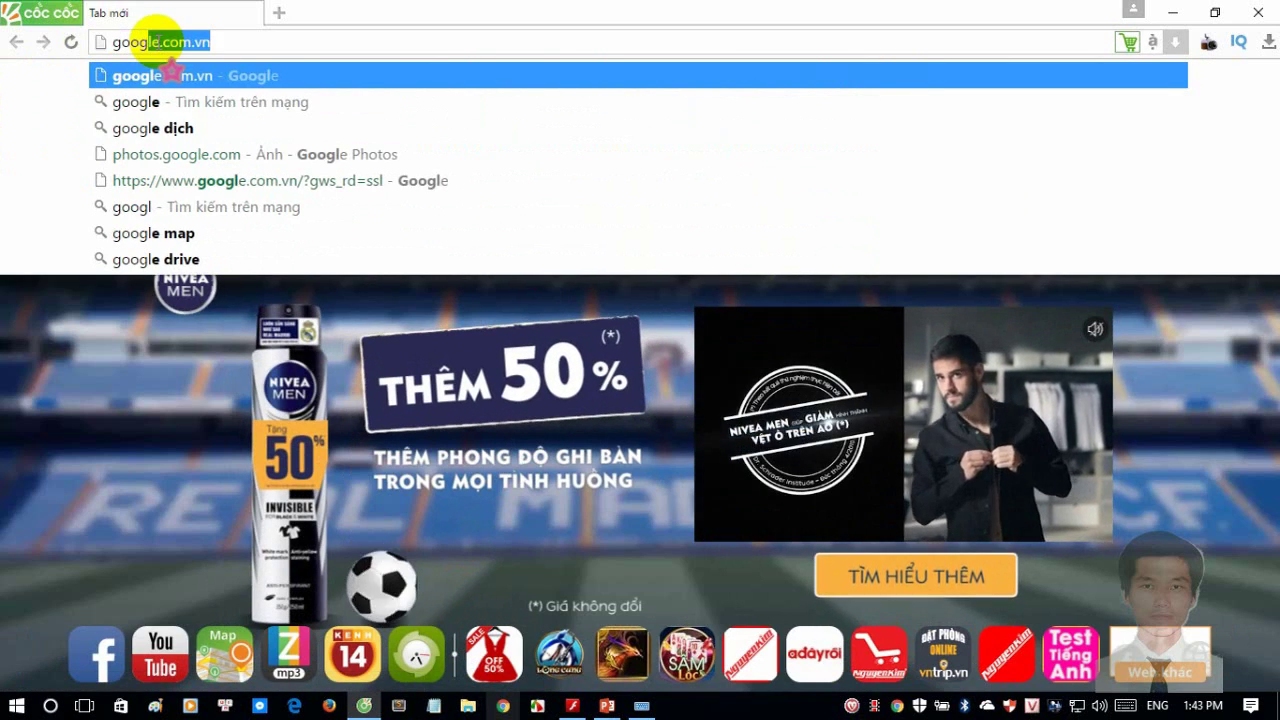
pyautogui.write('e.com.')
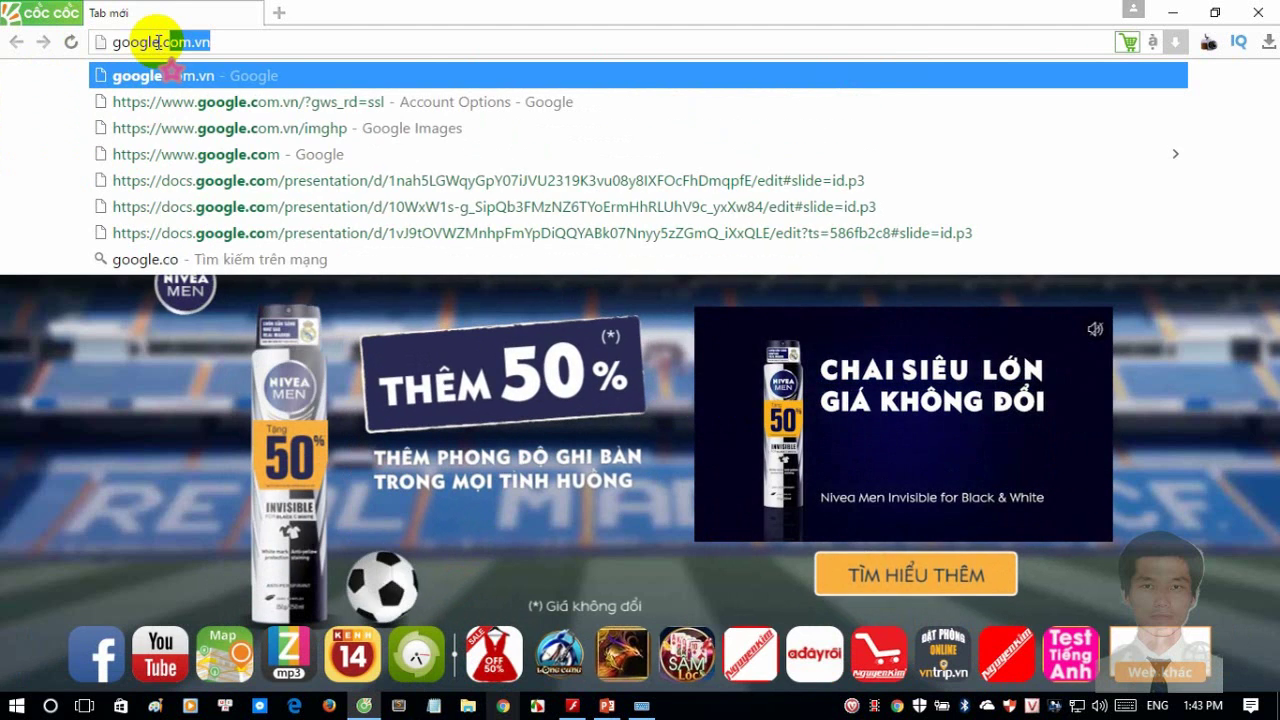
pyautogui.write('vn/?gws_rd=ssl')
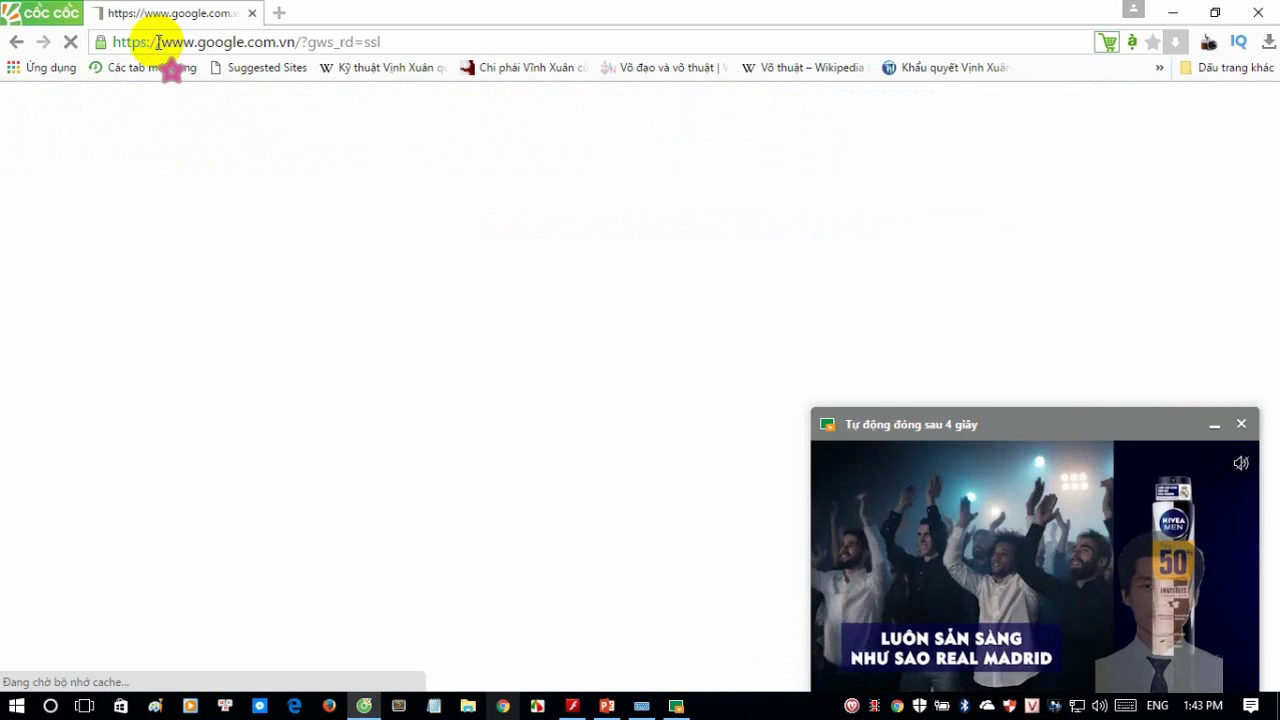
pyautogui.click(1242, 426)
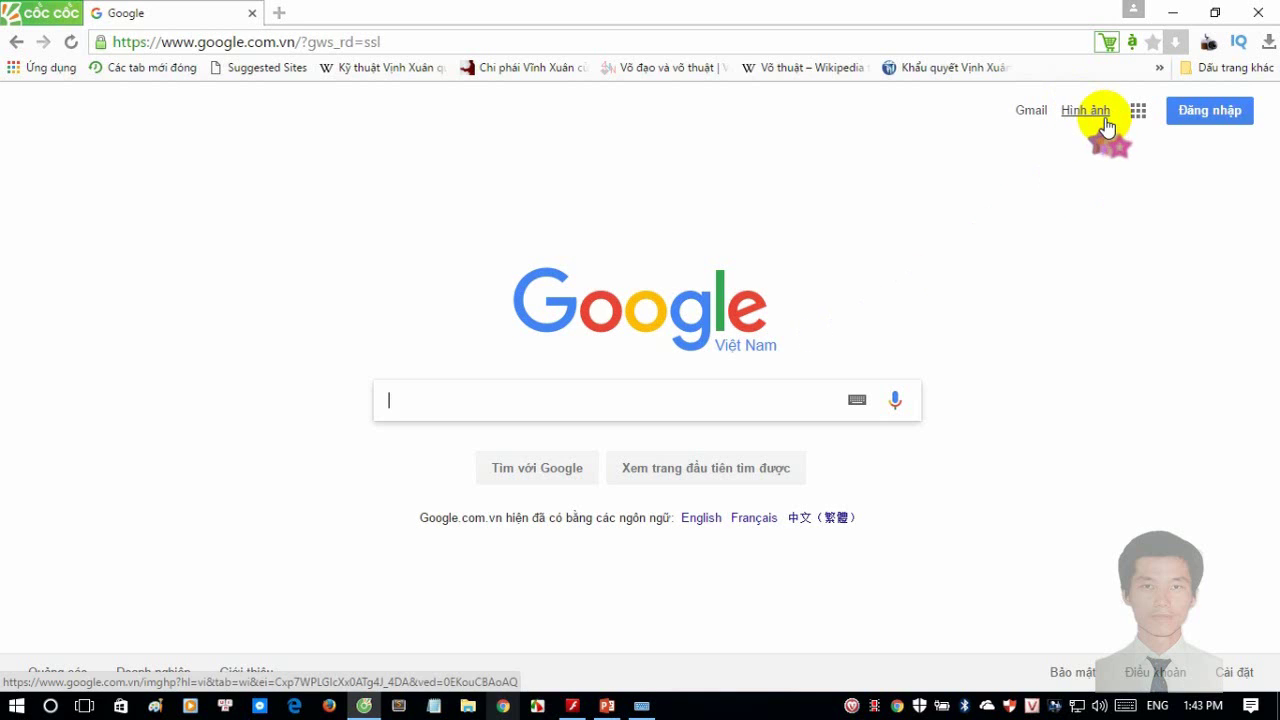
pyautogui.click(1257, 8)
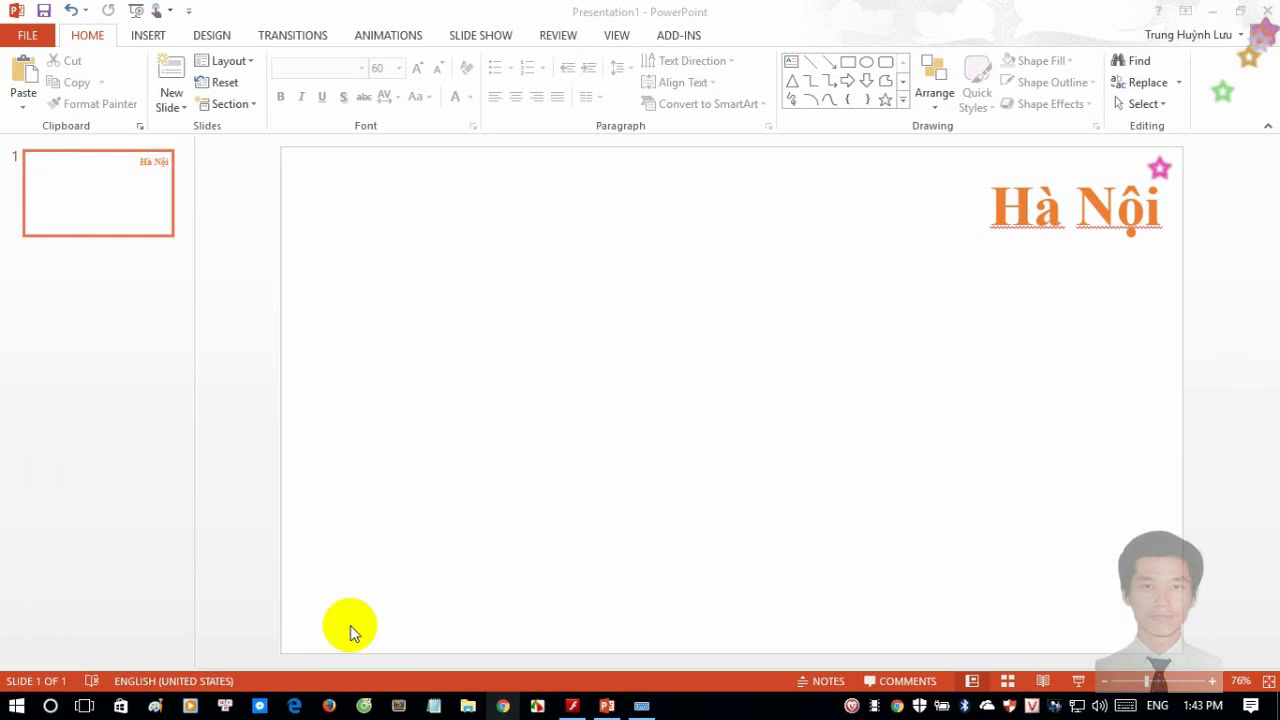
# - Switch to Chrome, search Google Images for "Hà Nội" and open the preview of the lake tower with its reflection
pyautogui.click(502, 706)
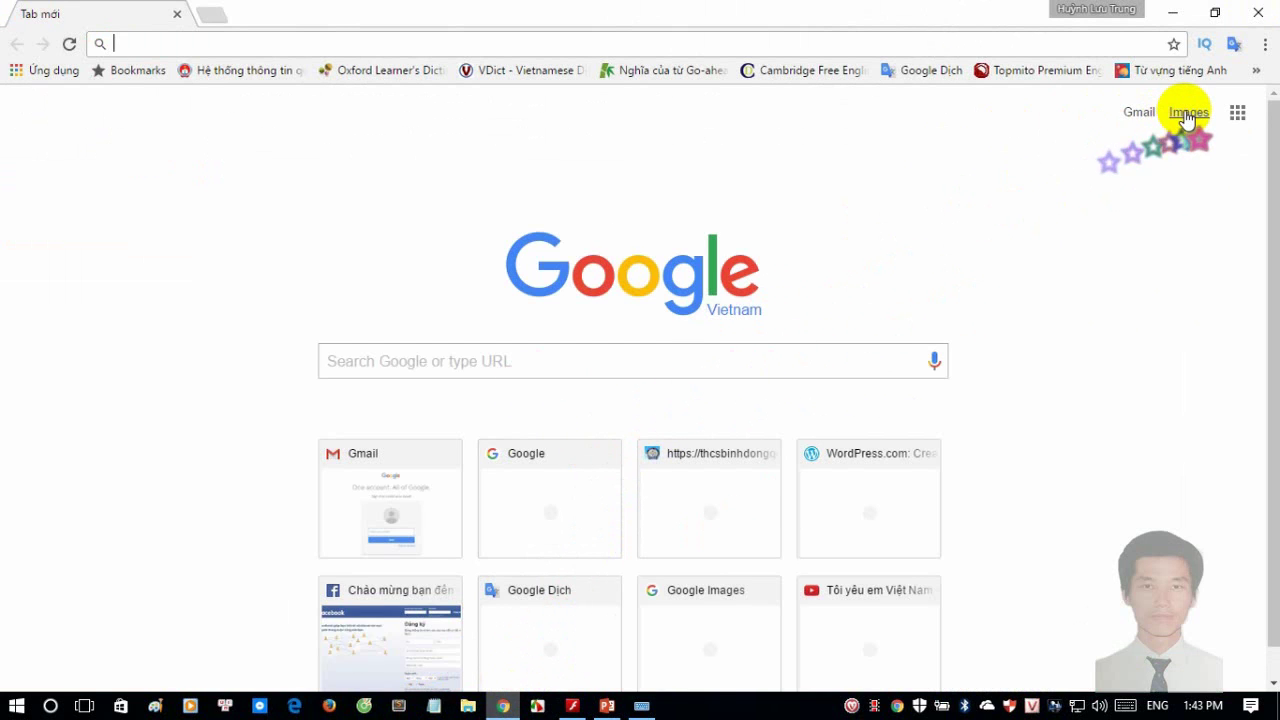
pyautogui.click(1187, 114)
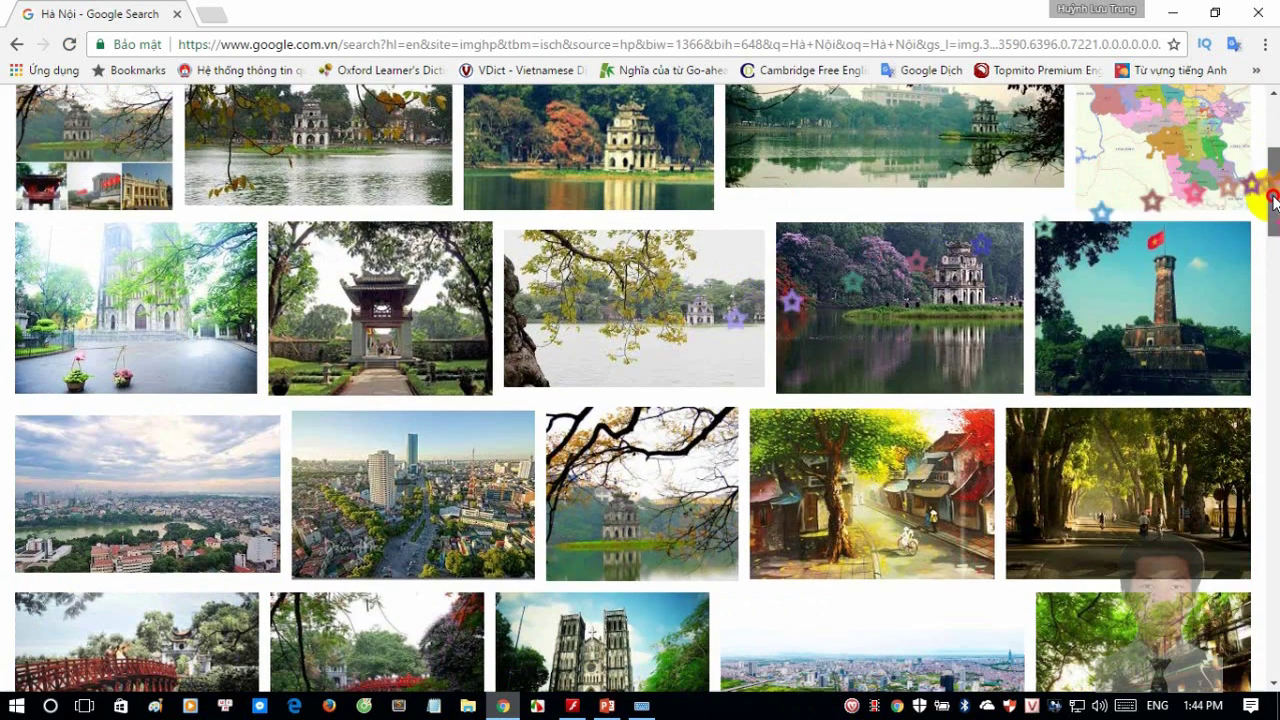
pyautogui.scroll(-3, 1262, 190)
pyautogui.moveTo(1272, 200); pyautogui.dragTo(1272, 330)
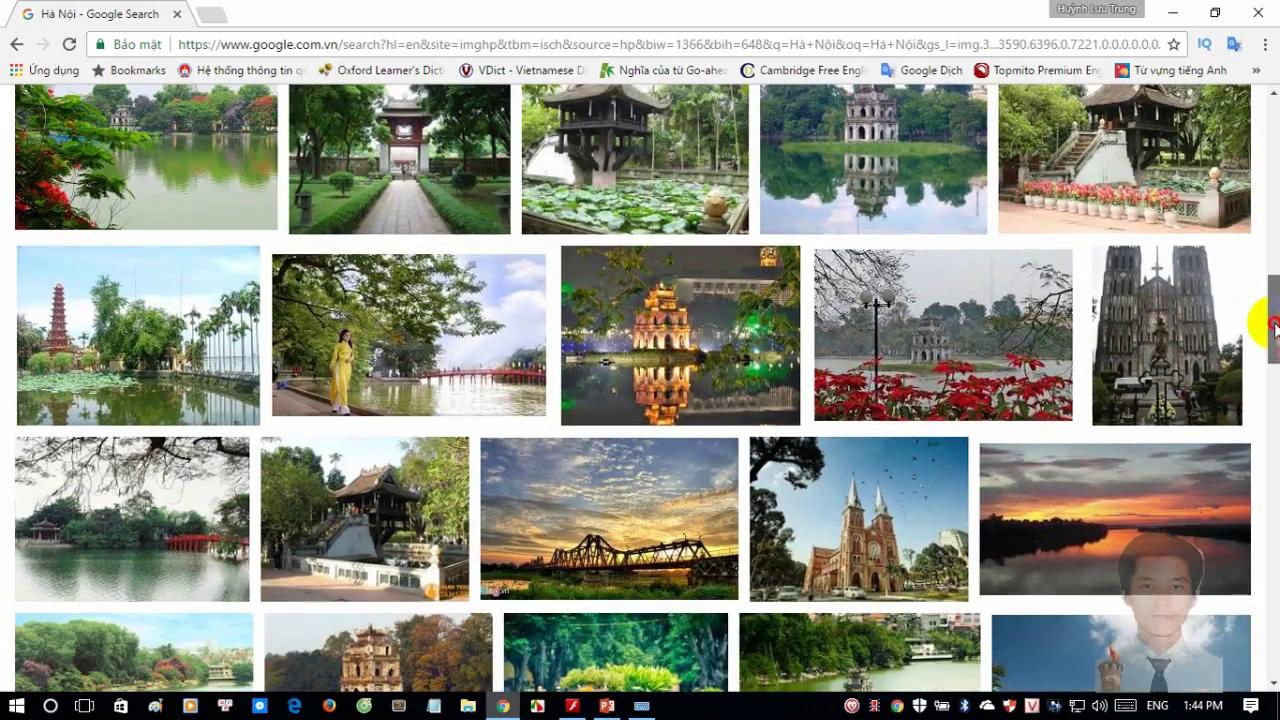
pyautogui.click(908, 160)
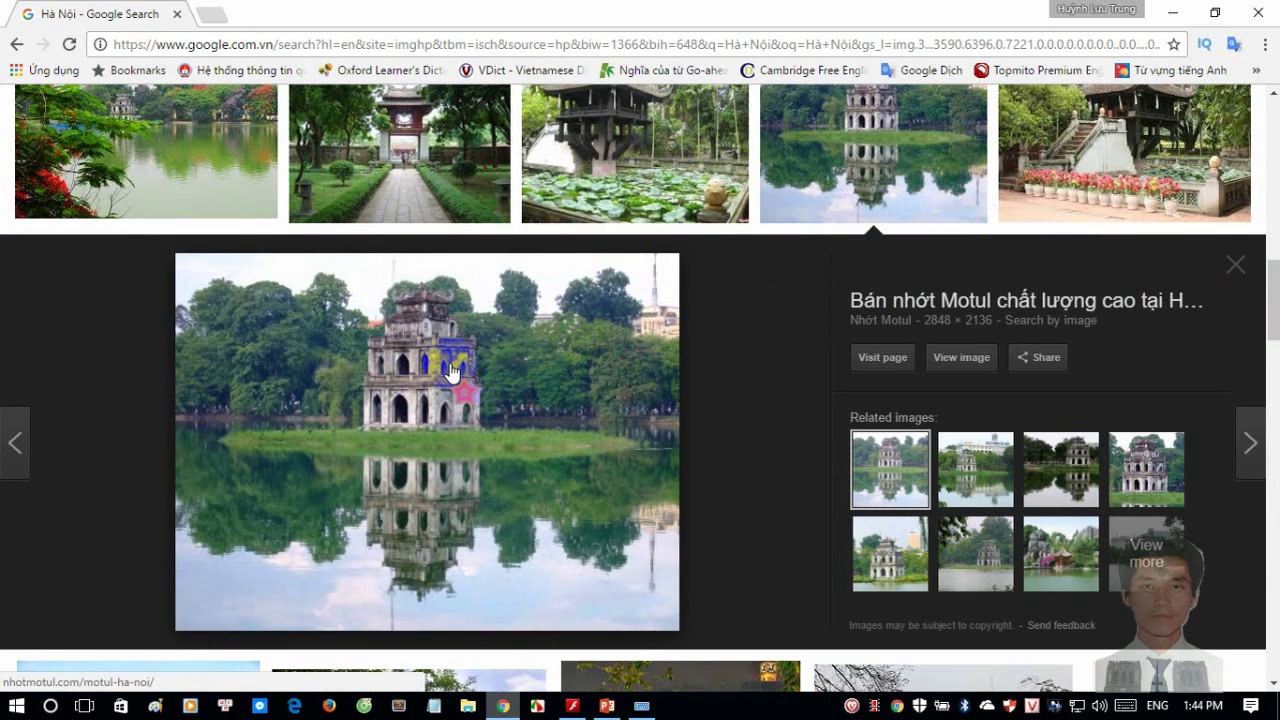
# - Compare related images of the lake tower and return to the 2848 × 2136 photo
pyautogui.click(1045, 470)
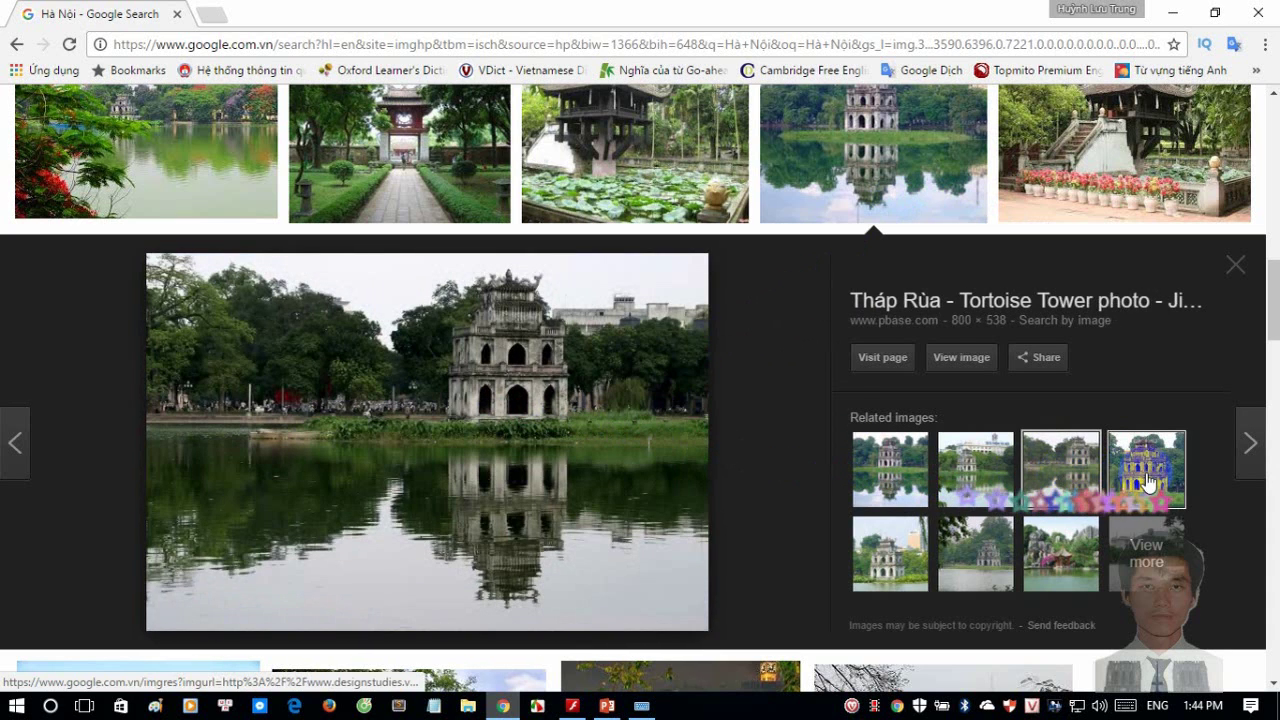
pyautogui.click(1145, 484)
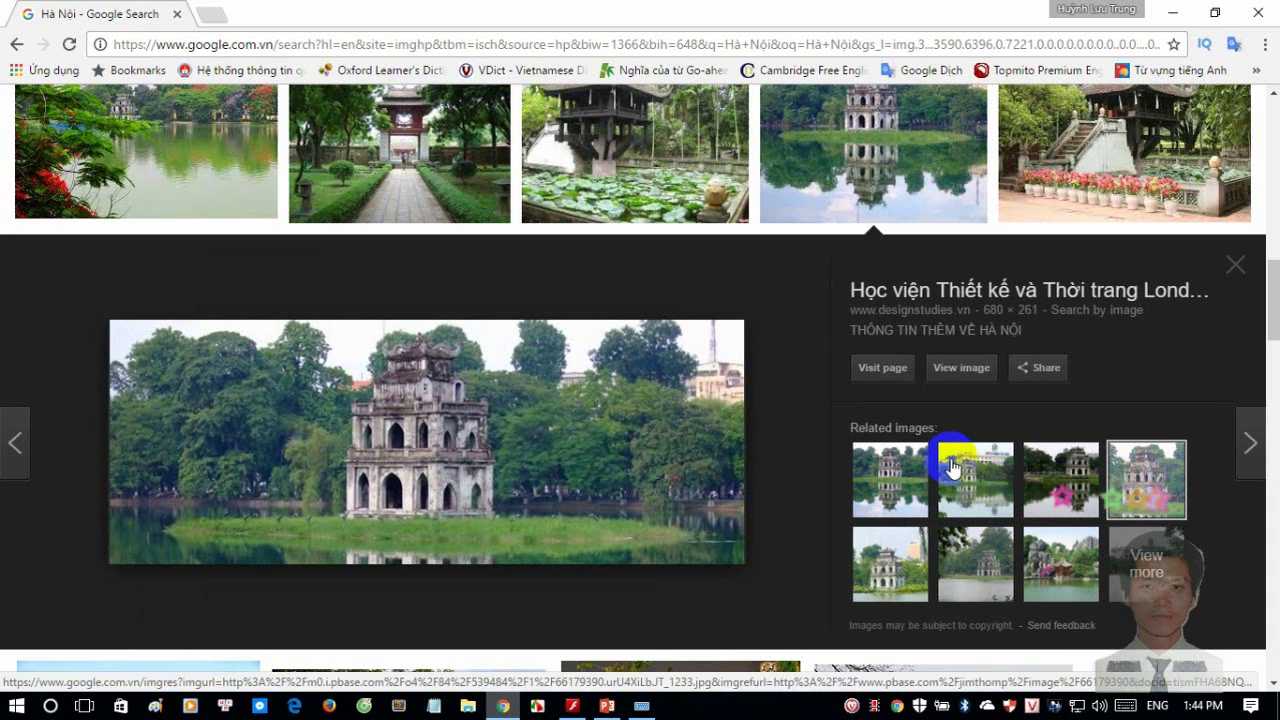
pyautogui.click(890, 465)
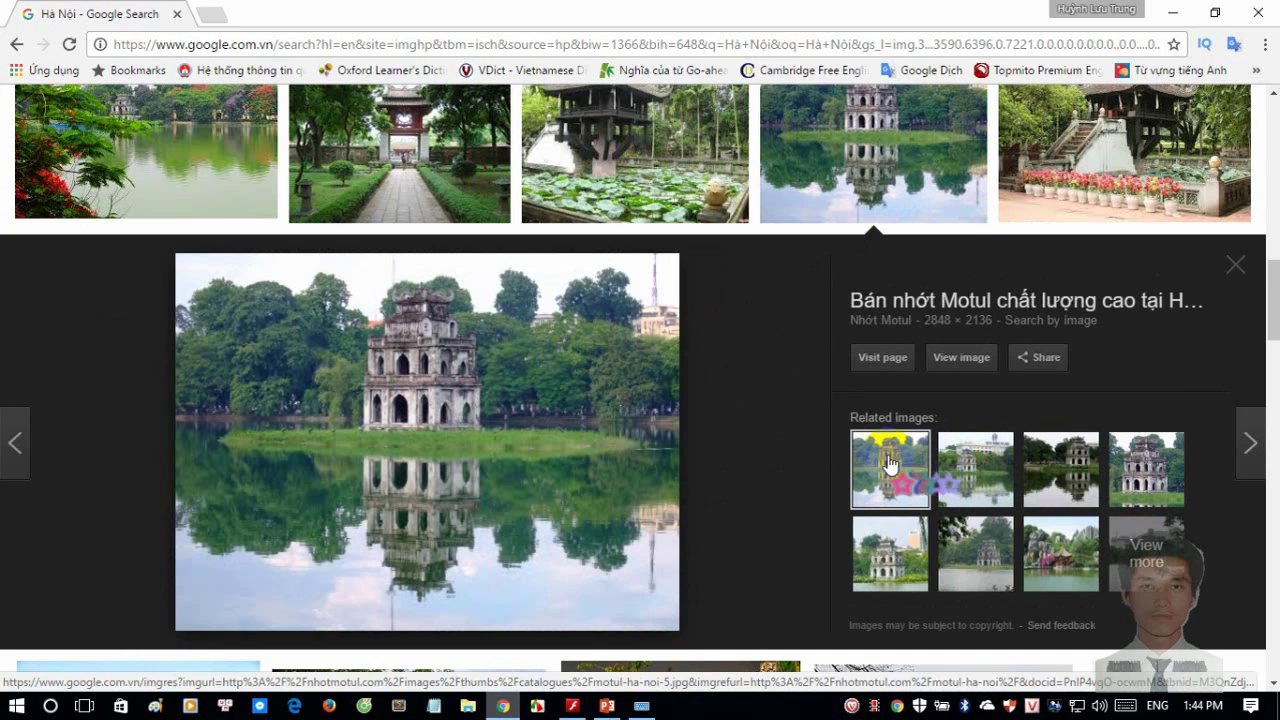
# - Save the tower photo to the Desktop as JPEG "Hà Nội 01" and minimize Chrome and PowerPoint to reveal the desktop
pyautogui.rightClick(890, 462)
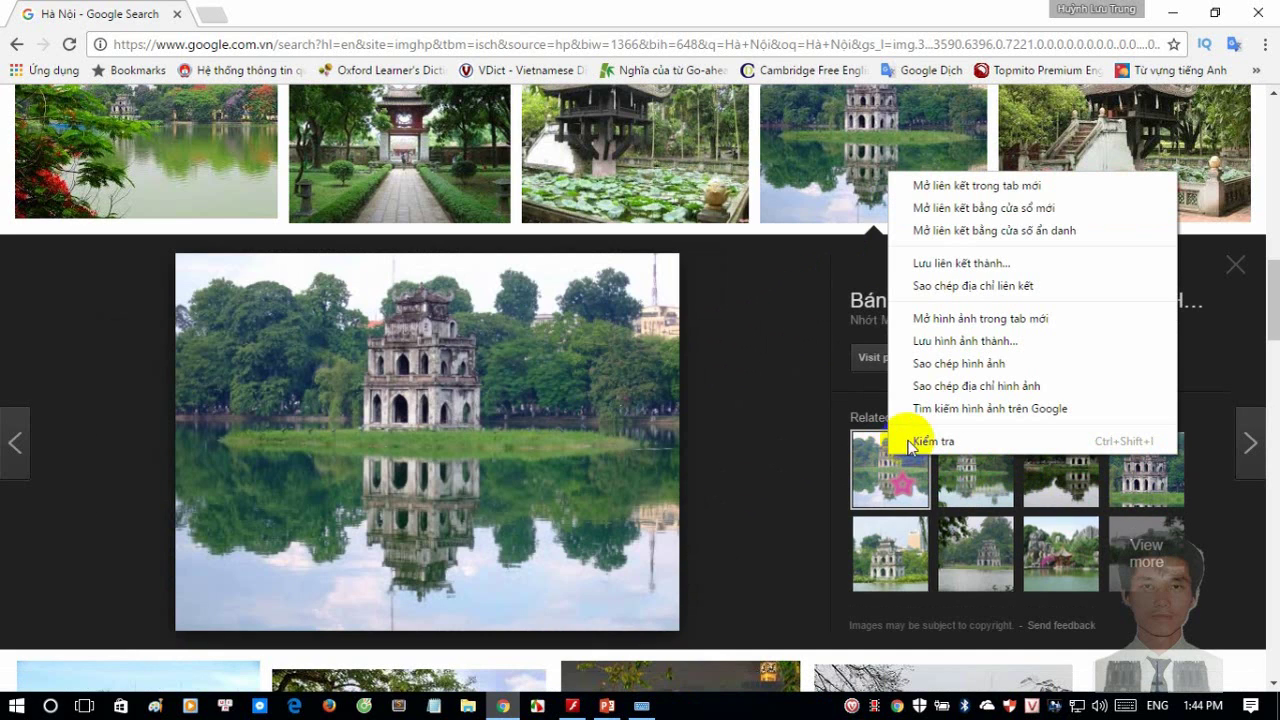
pyautogui.click(993, 342)
pyautogui.click(60, 132)
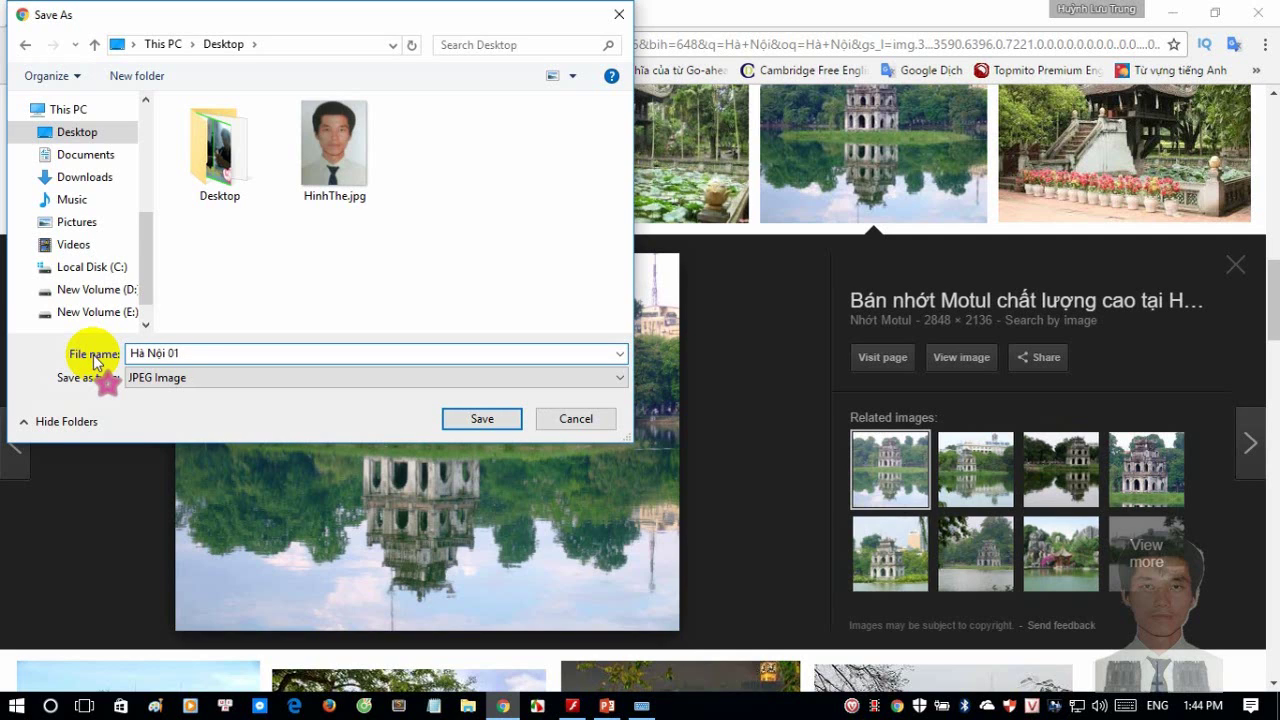
pyautogui.press('Return')
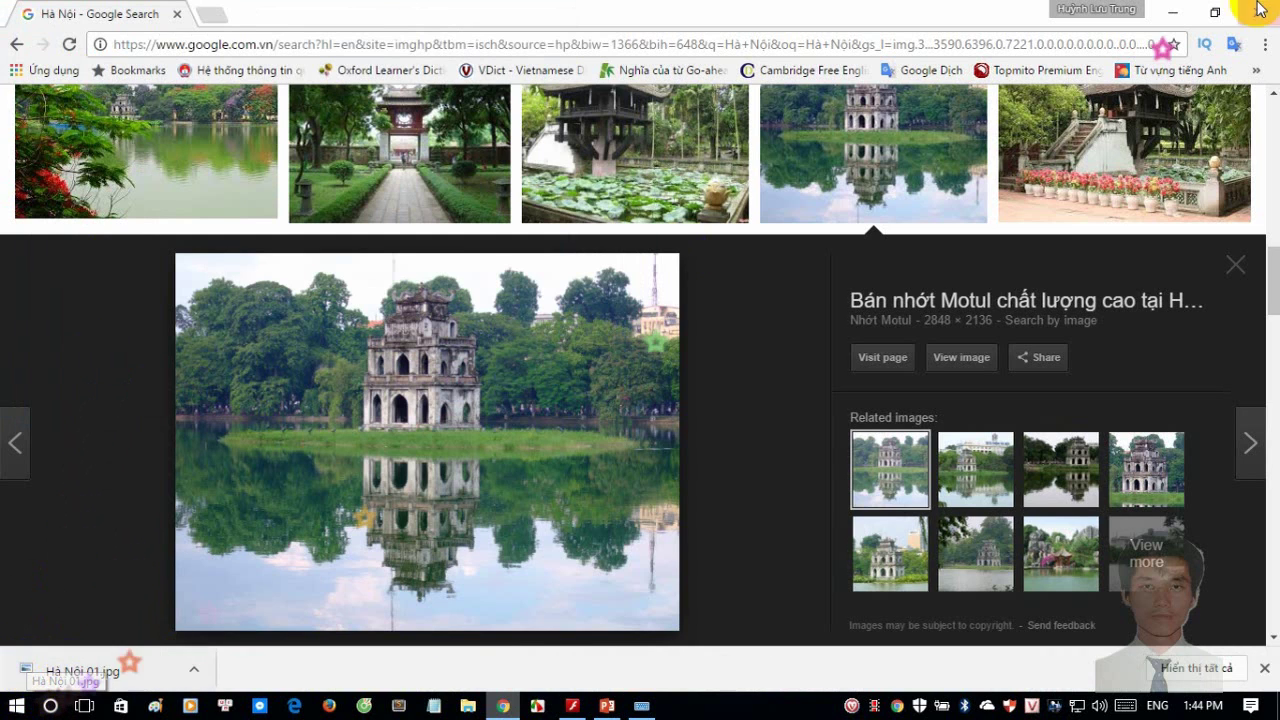
pyautogui.click(1170, 16)
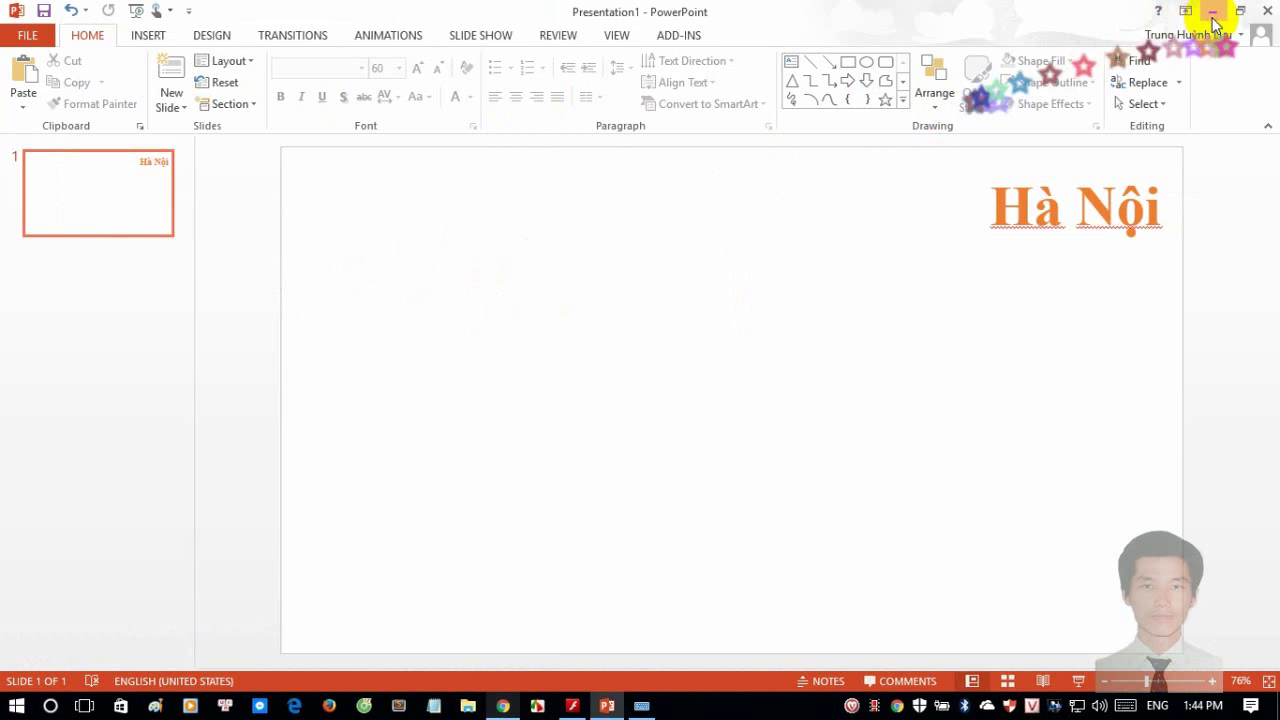
pyautogui.click(1212, 12)
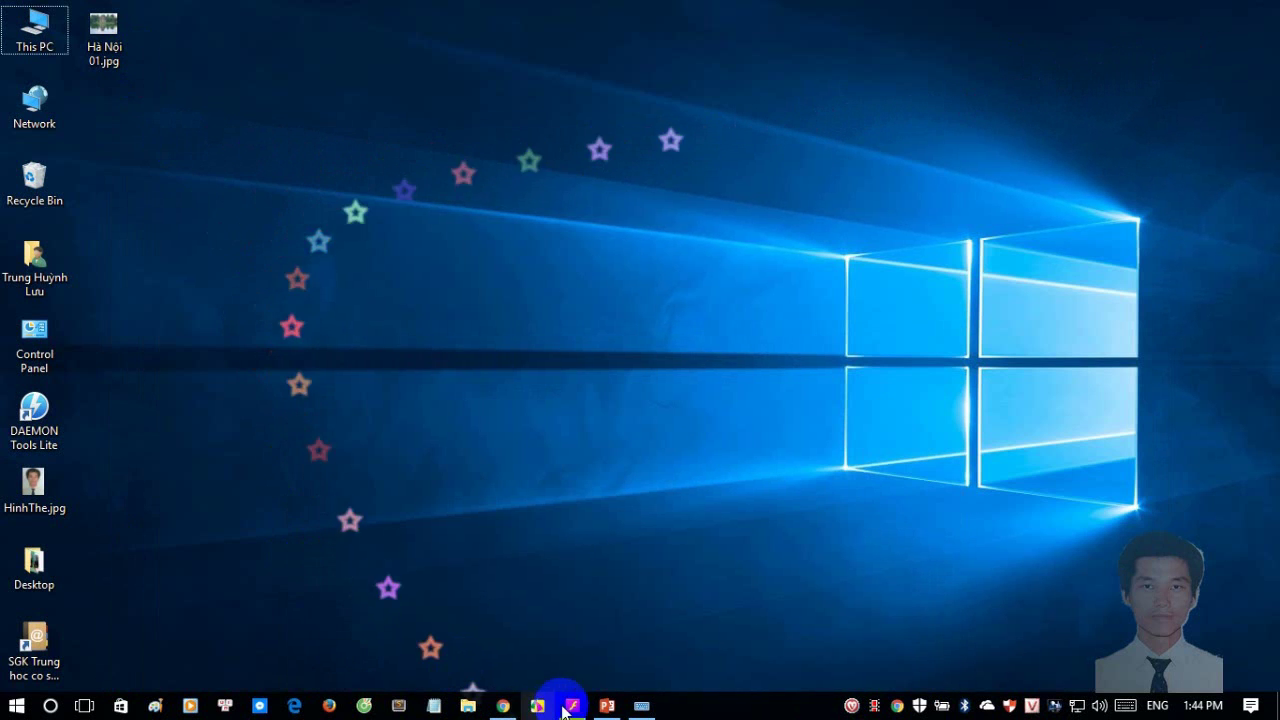
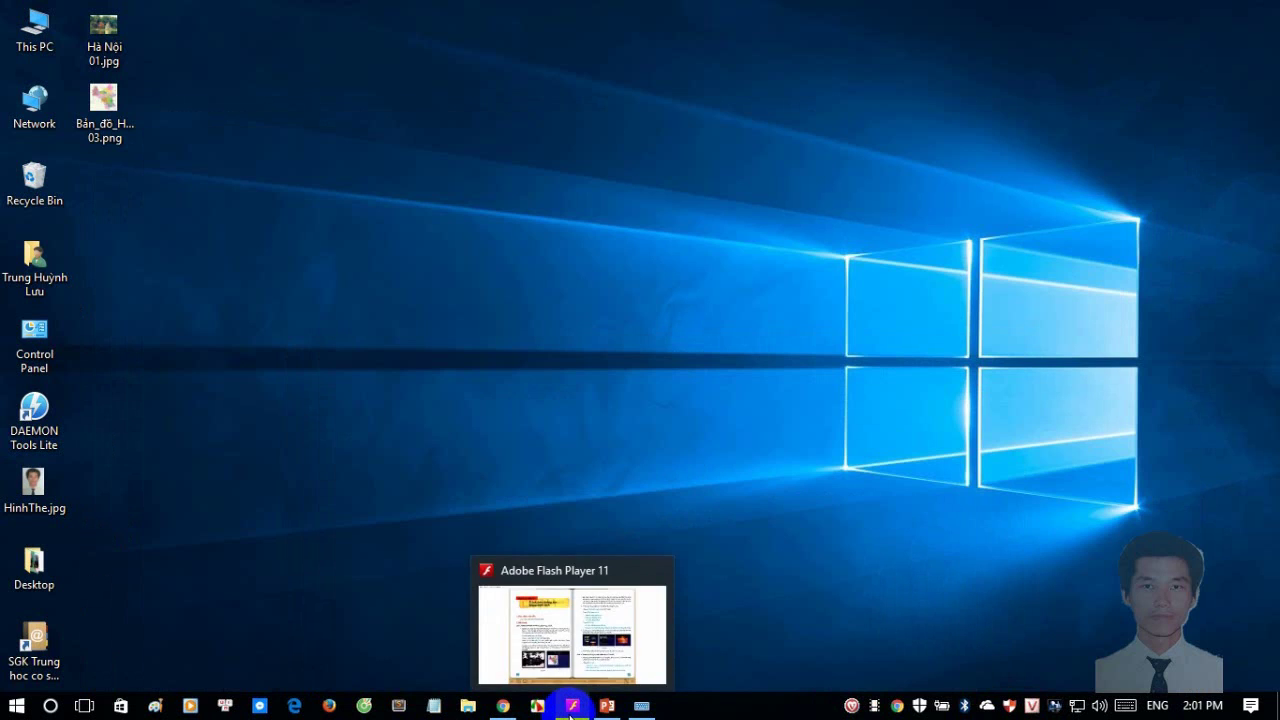
# - Consult the textbook exercise in Flash Player, switch to PowerPoint and add a slide after "Vị trí địa lí" titled "Danh Thắng"
pyautogui.click(563, 712)
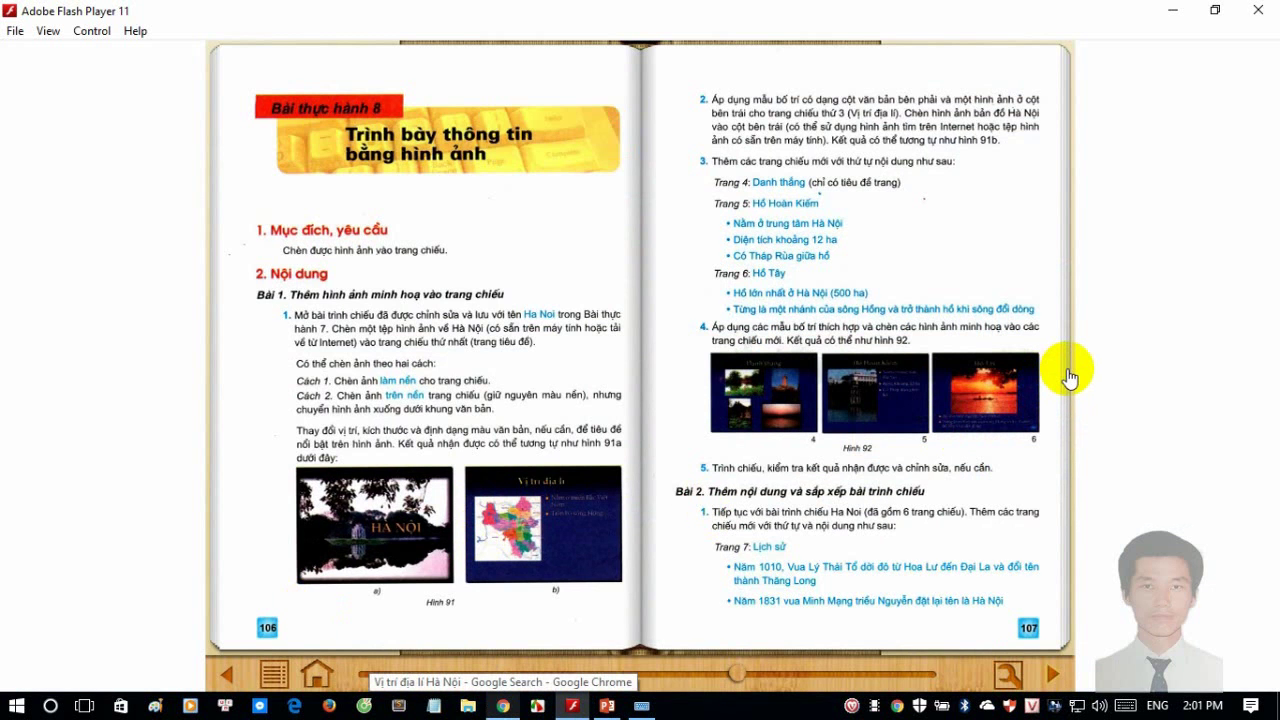
pyautogui.click(608, 708)
pyautogui.rightClick(104, 506)
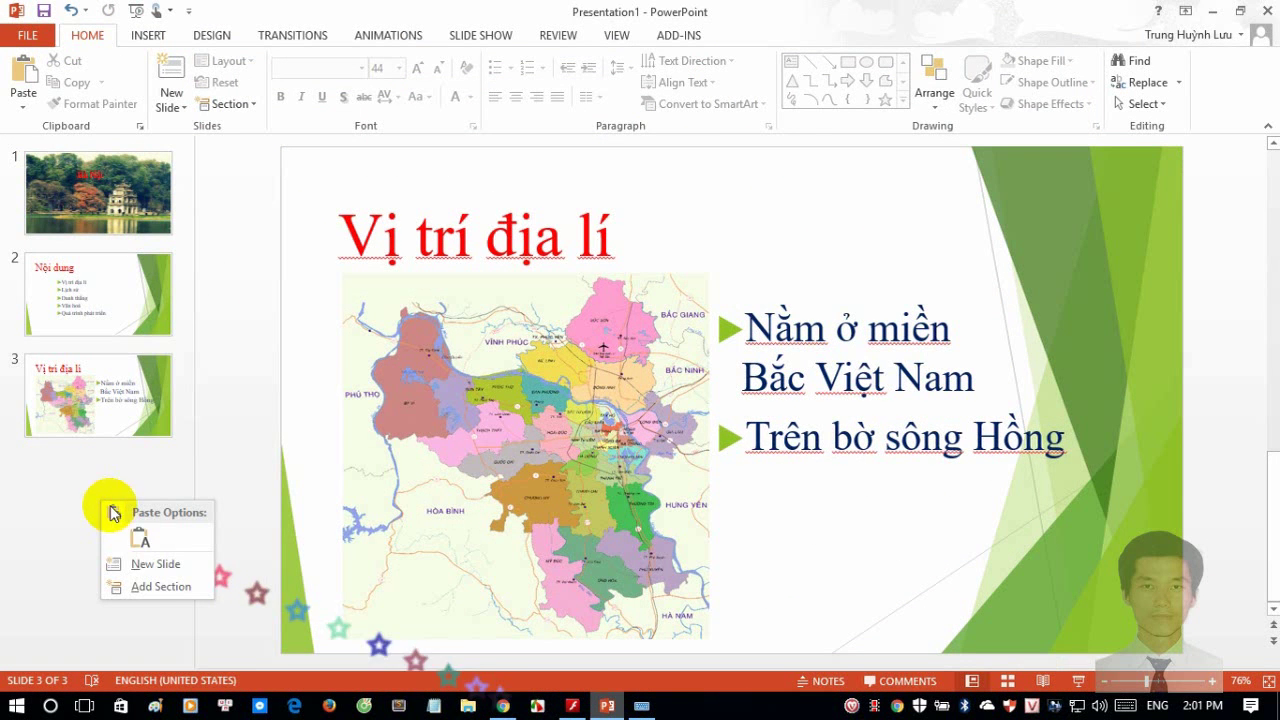
pyautogui.click(157, 565)
pyautogui.click(431, 249)
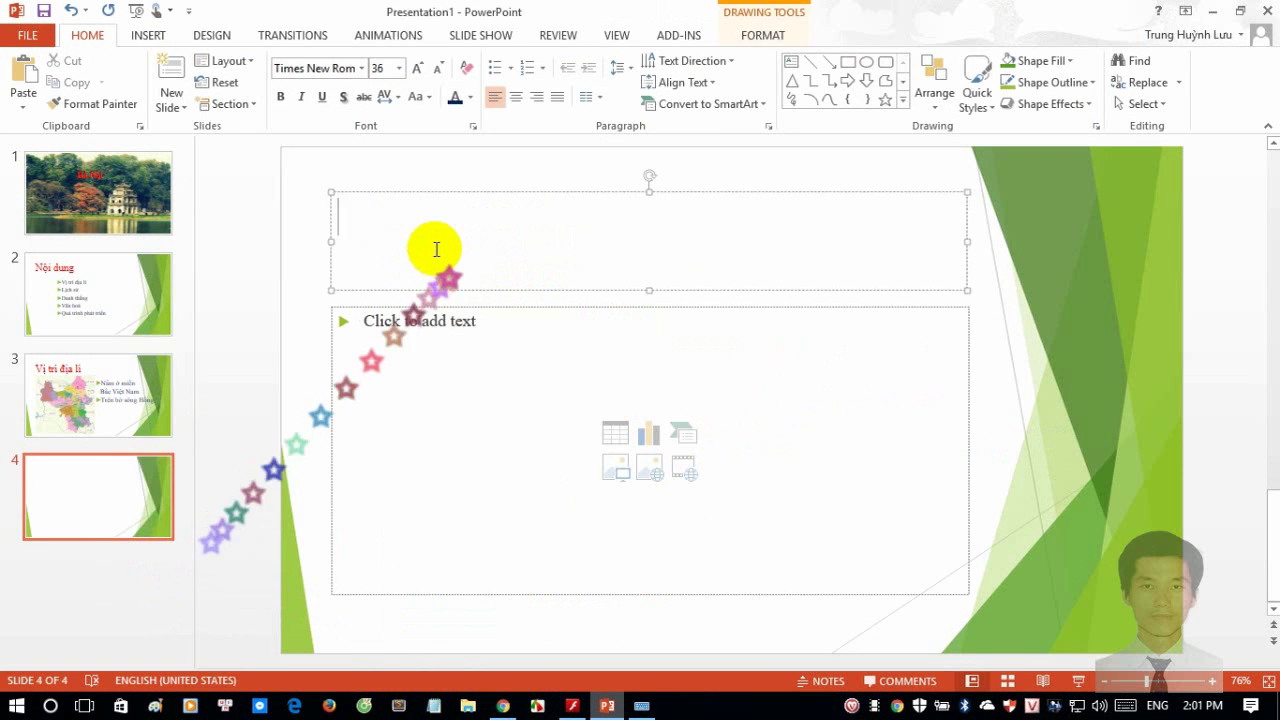
pyautogui.write('Danh Thắng')
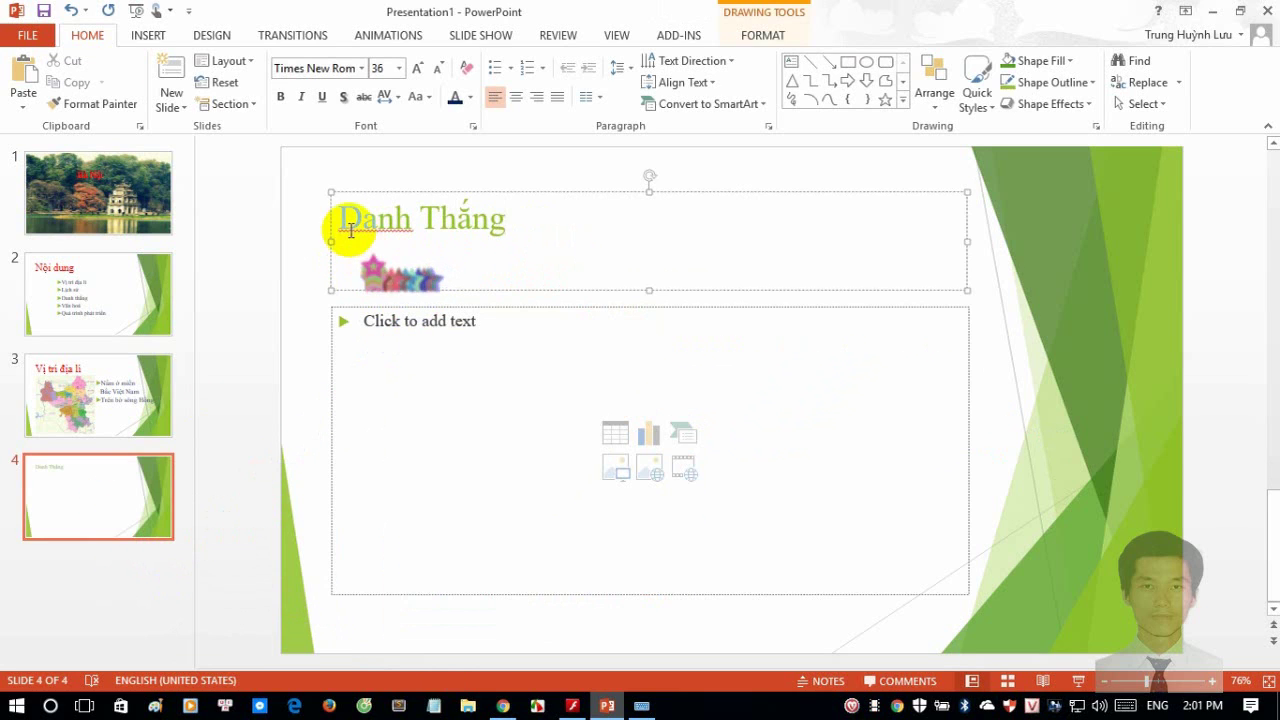
# - Set the "Danh Thắng" title to size 60 in standard red and place the cursor in the body placeholder
pyautogui.moveTo(341, 220); pyautogui.dragTo(505, 220)
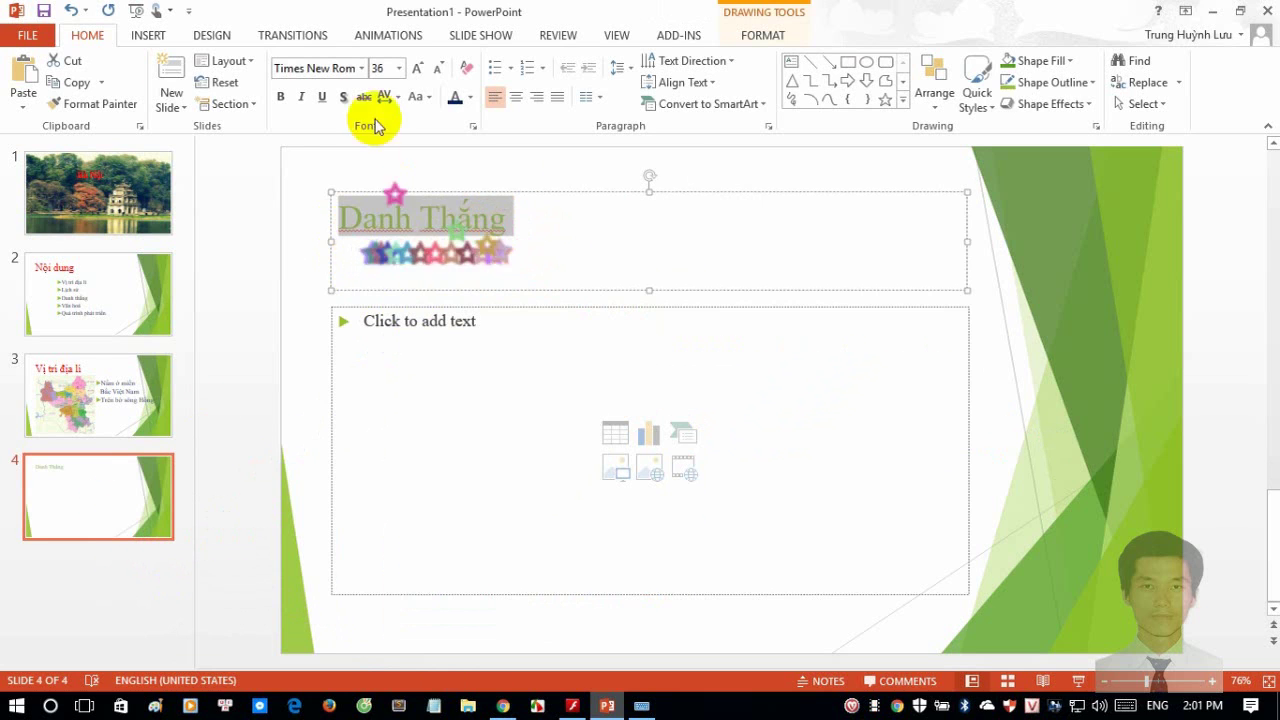
pyautogui.click(399, 69)
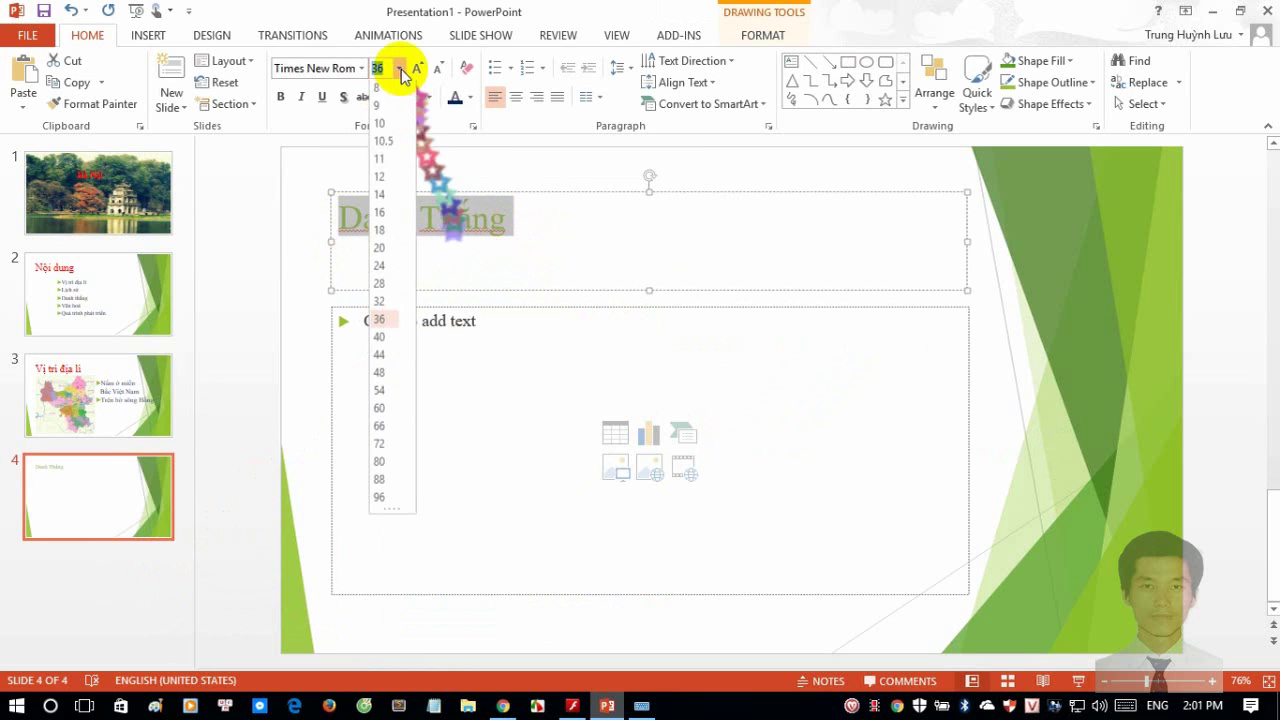
pyautogui.click(384, 410)
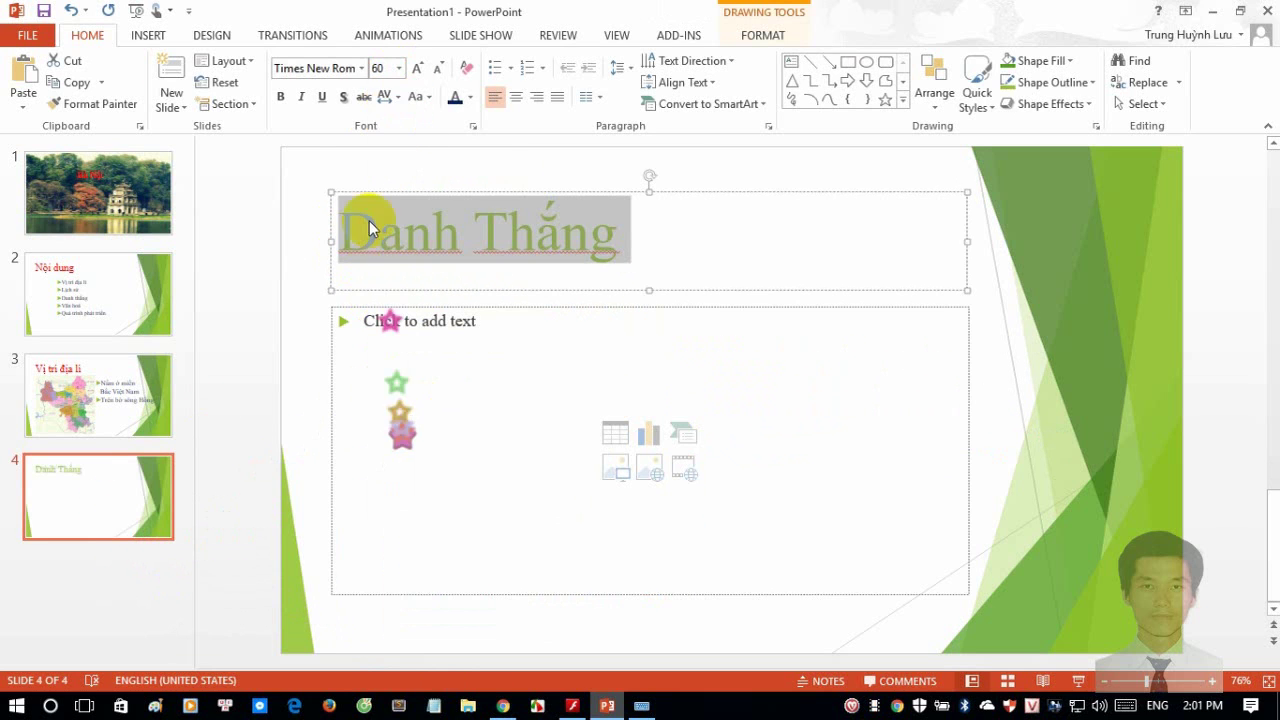
pyautogui.click(467, 99)
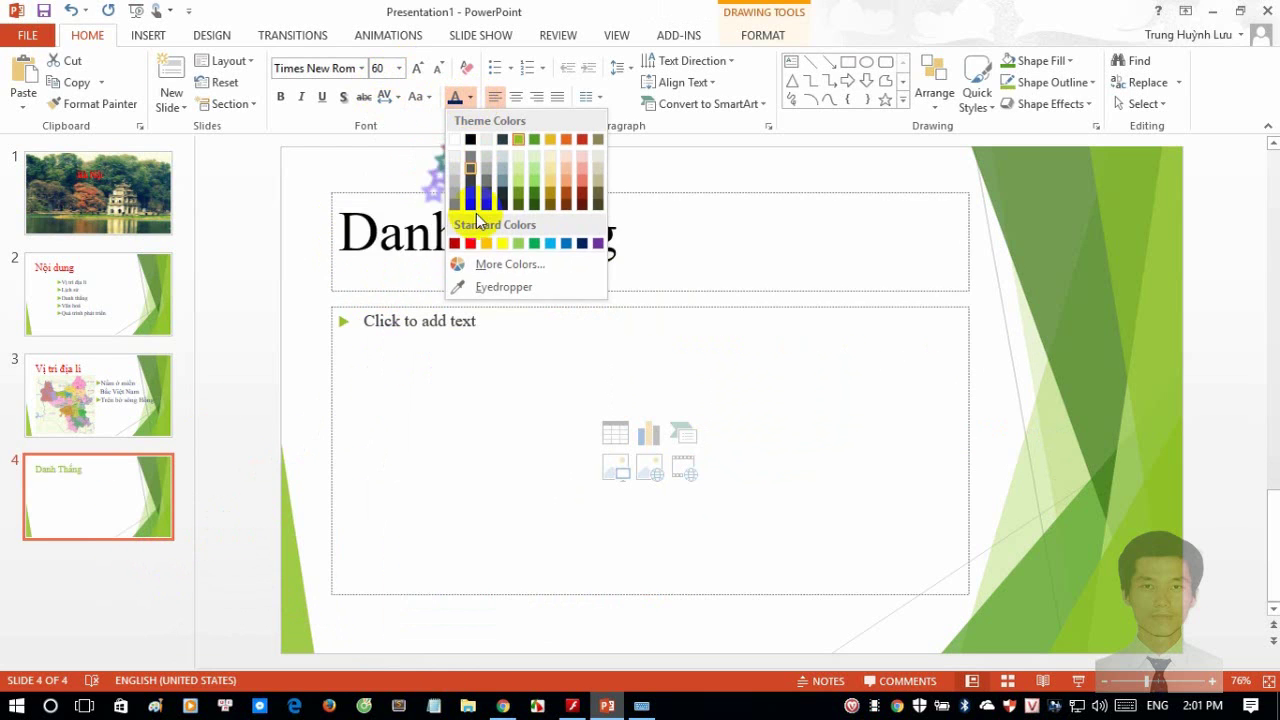
pyautogui.click(466, 245)
pyautogui.click(517, 323)
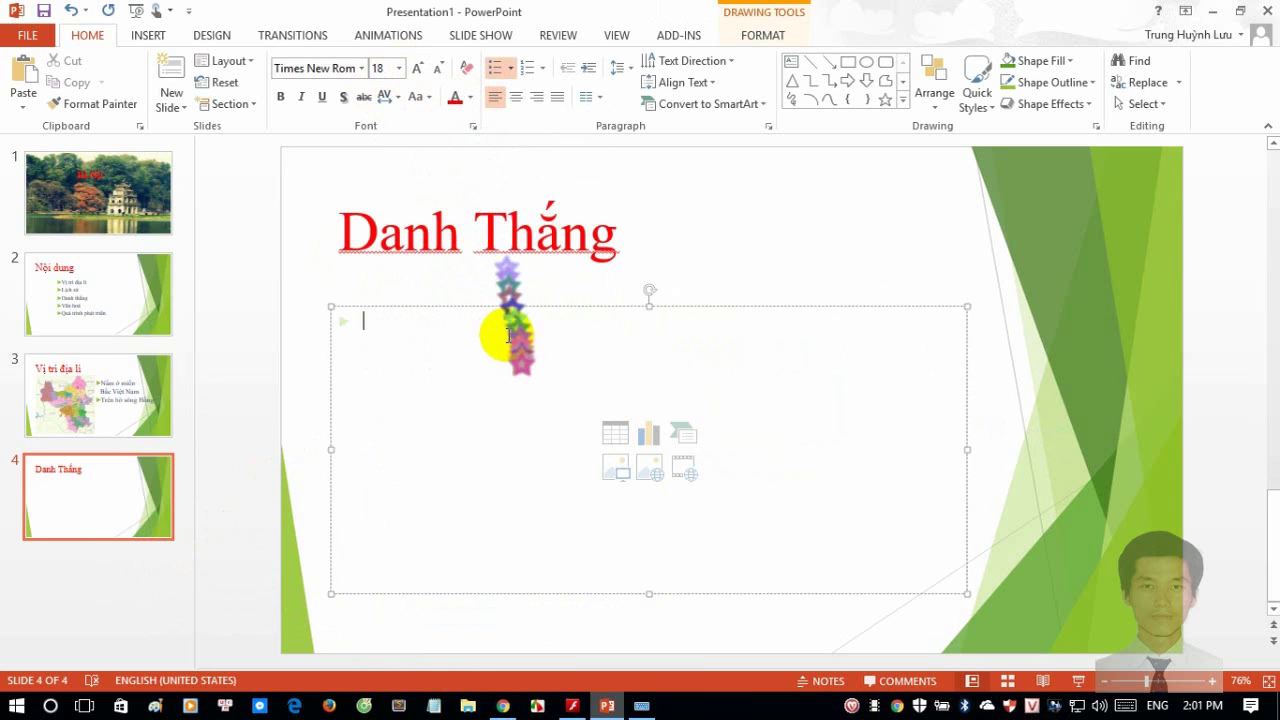
# - Consult the sample slides in the Flash Player textbook, switch to Chrome and search Google Images for "Danh thắng Hà Nội"
pyautogui.click(607, 707)
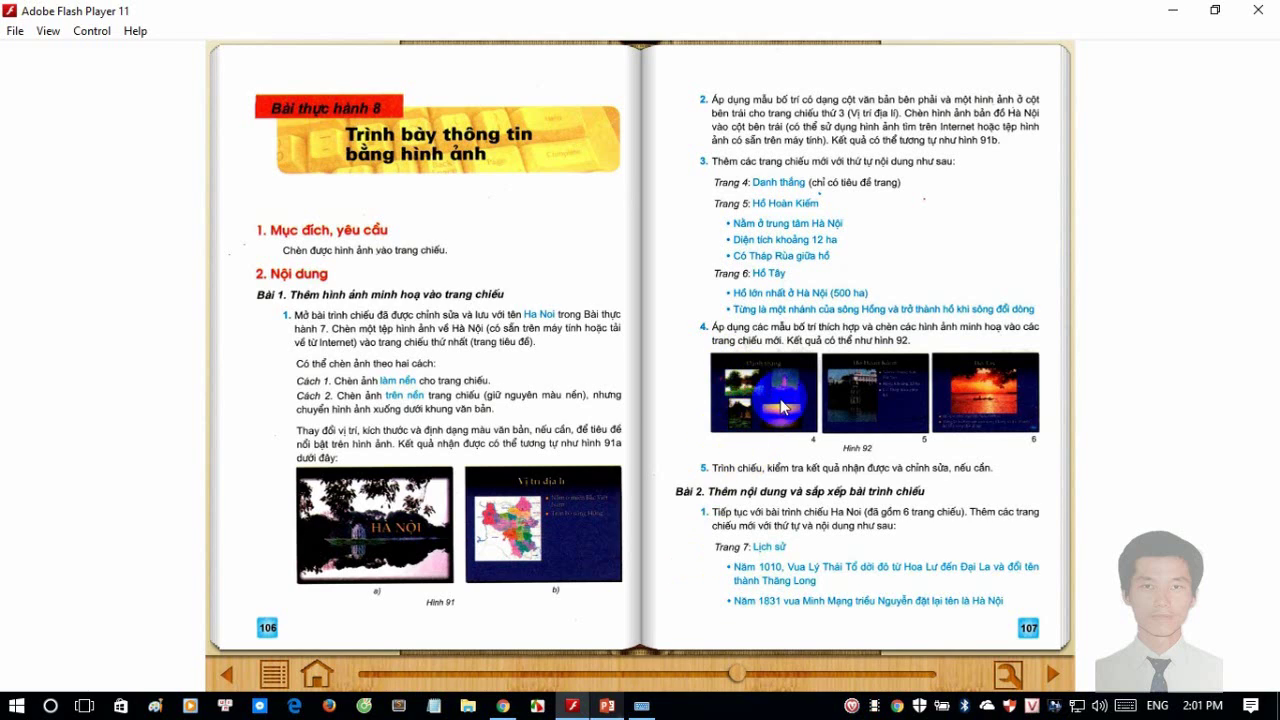
pyautogui.click(746, 426)
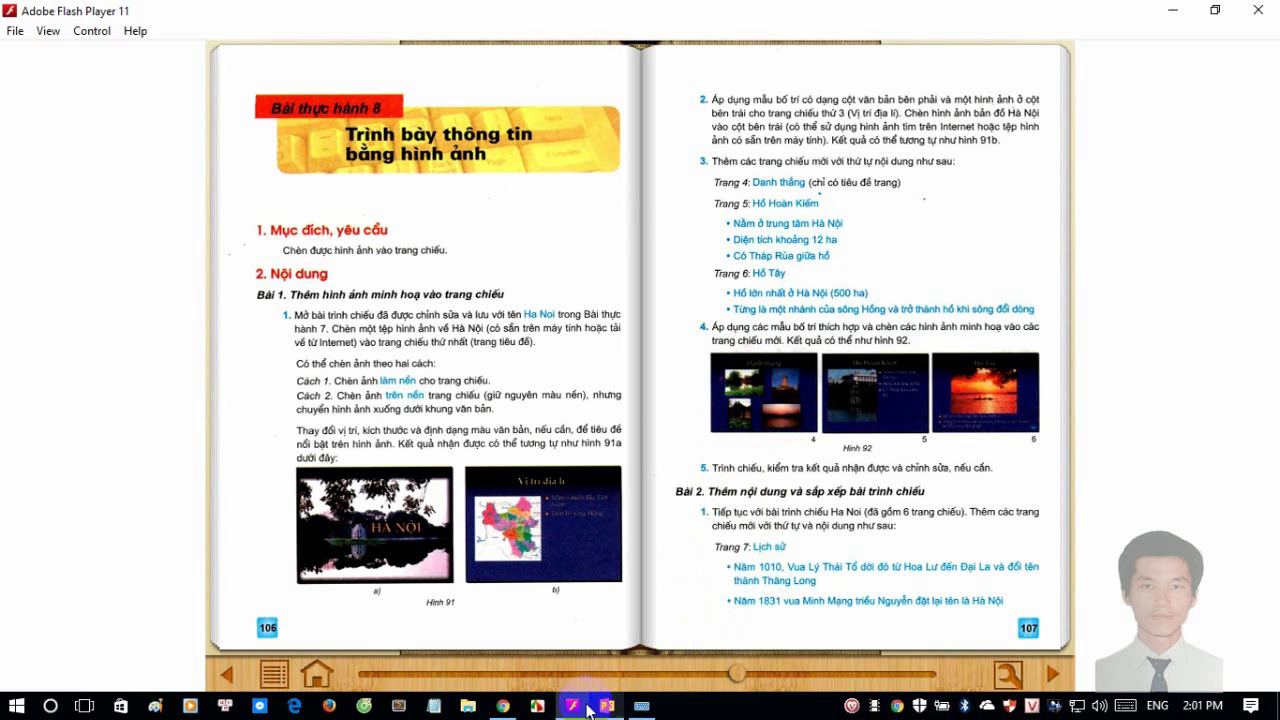
pyautogui.click(503, 706)
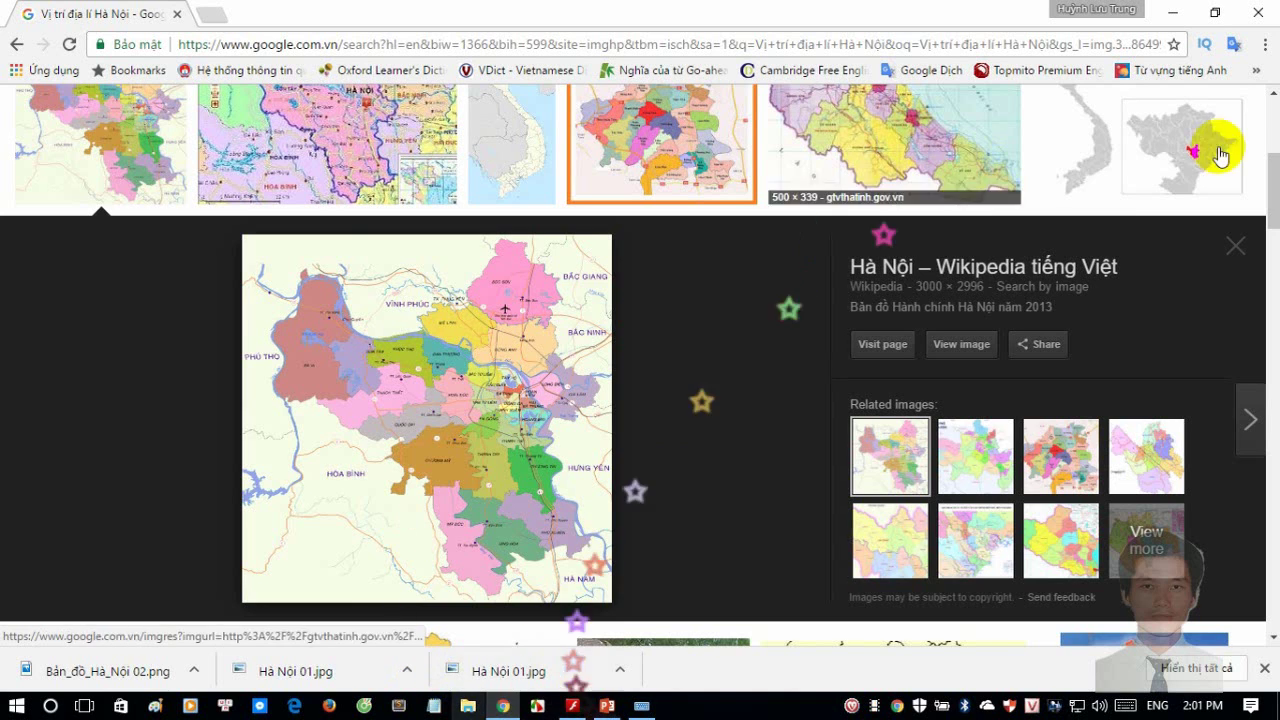
pyautogui.scroll(5, 1268, 200)
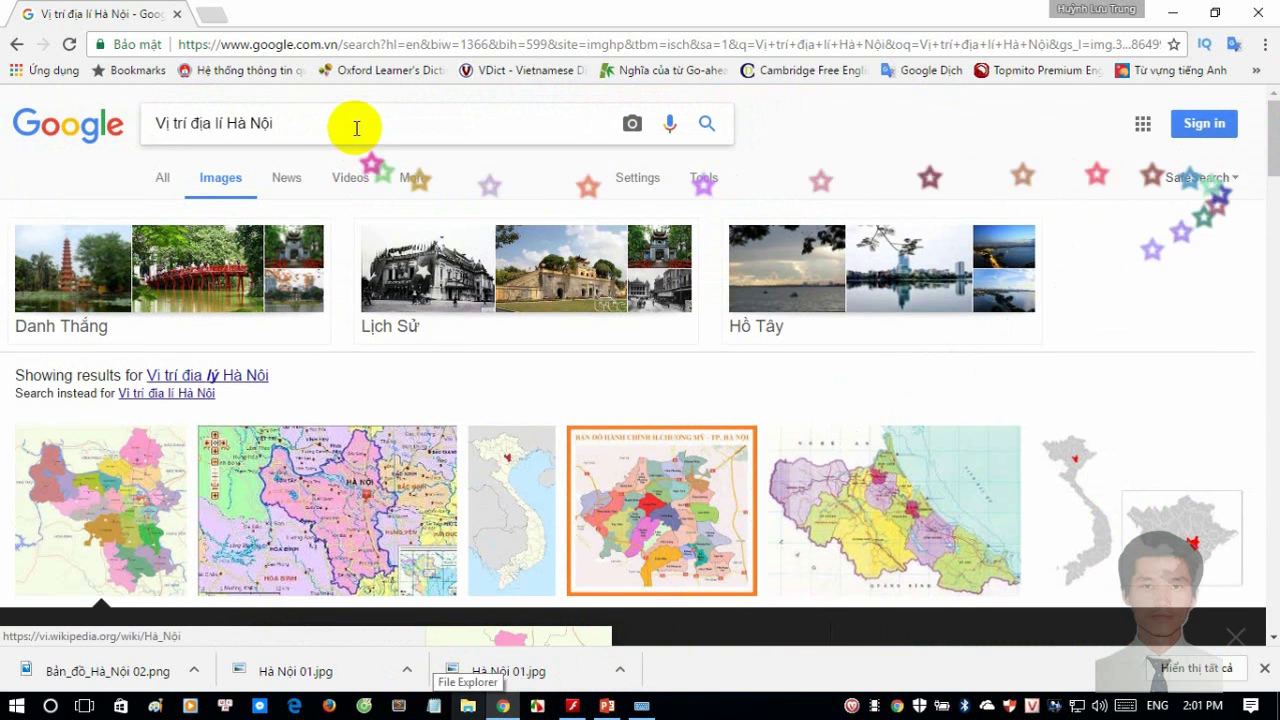
pyautogui.moveTo(351, 123); pyautogui.dragTo(70, 152)
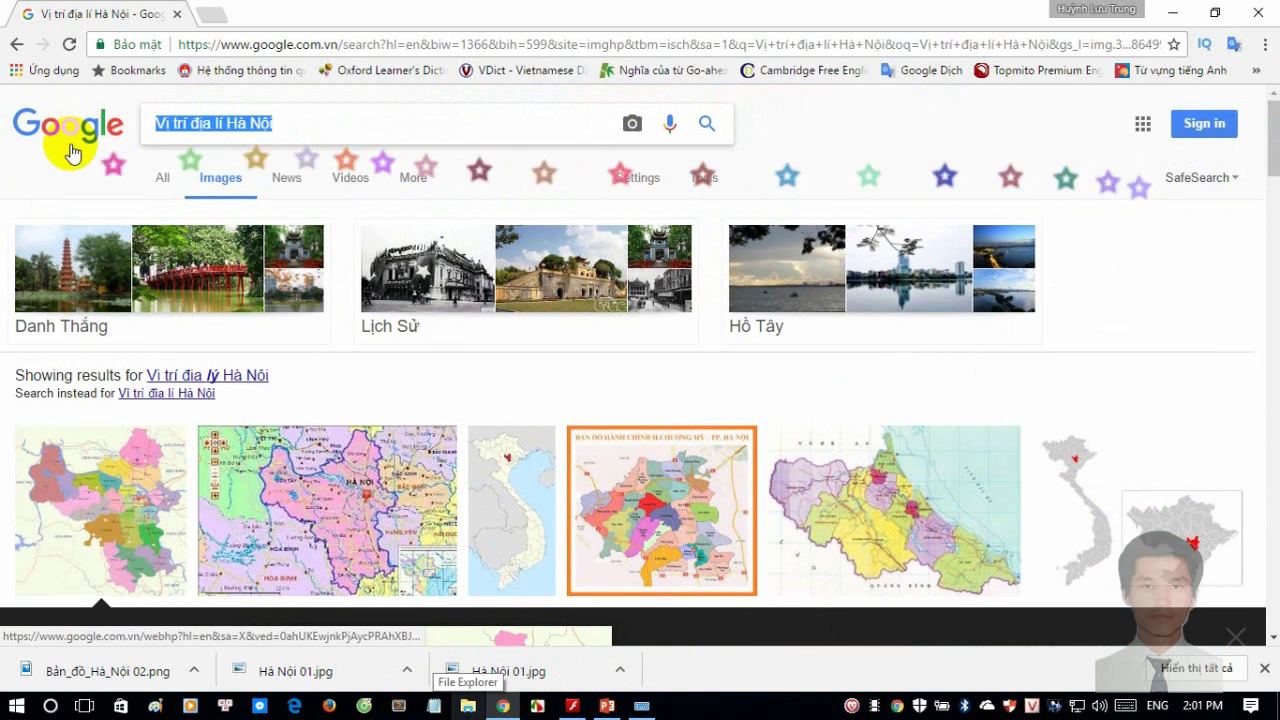
pyautogui.click(222, 123)
pyautogui.moveTo(222, 123); pyautogui.dragTo(149, 137)
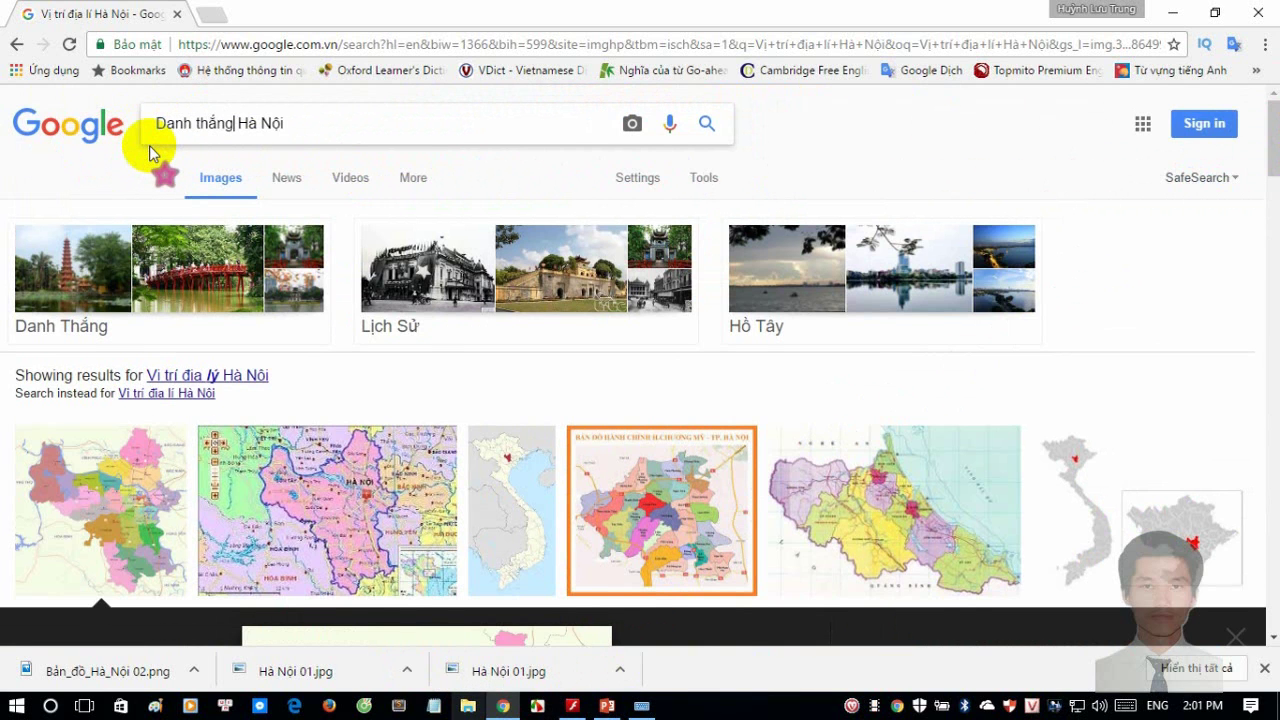
pyautogui.press('Return')
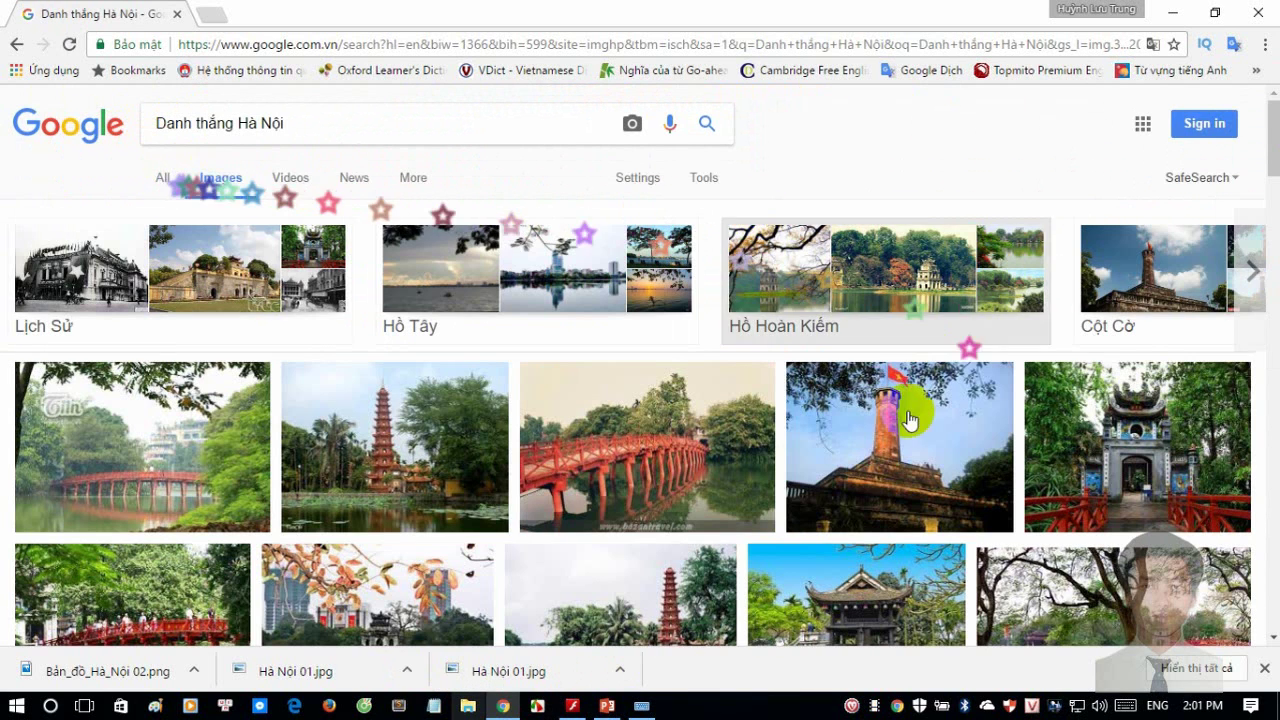
pyautogui.rightClick(648, 428)
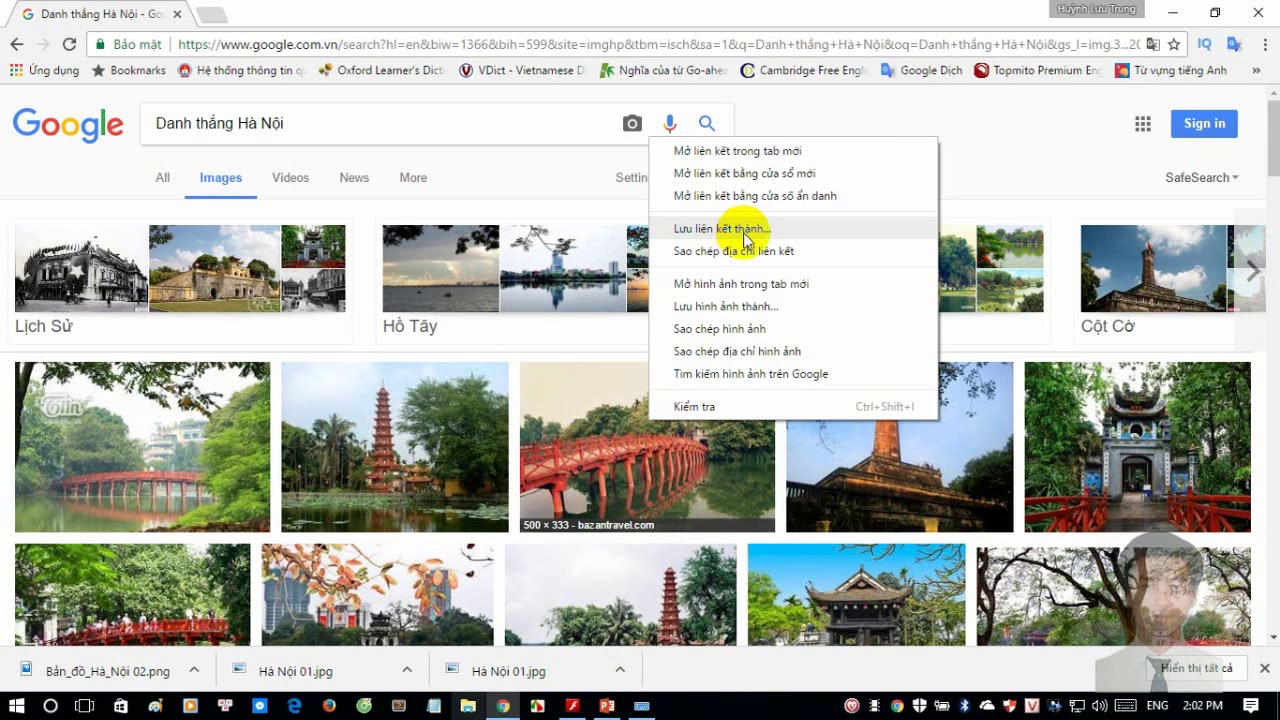
pyautogui.click(728, 307)
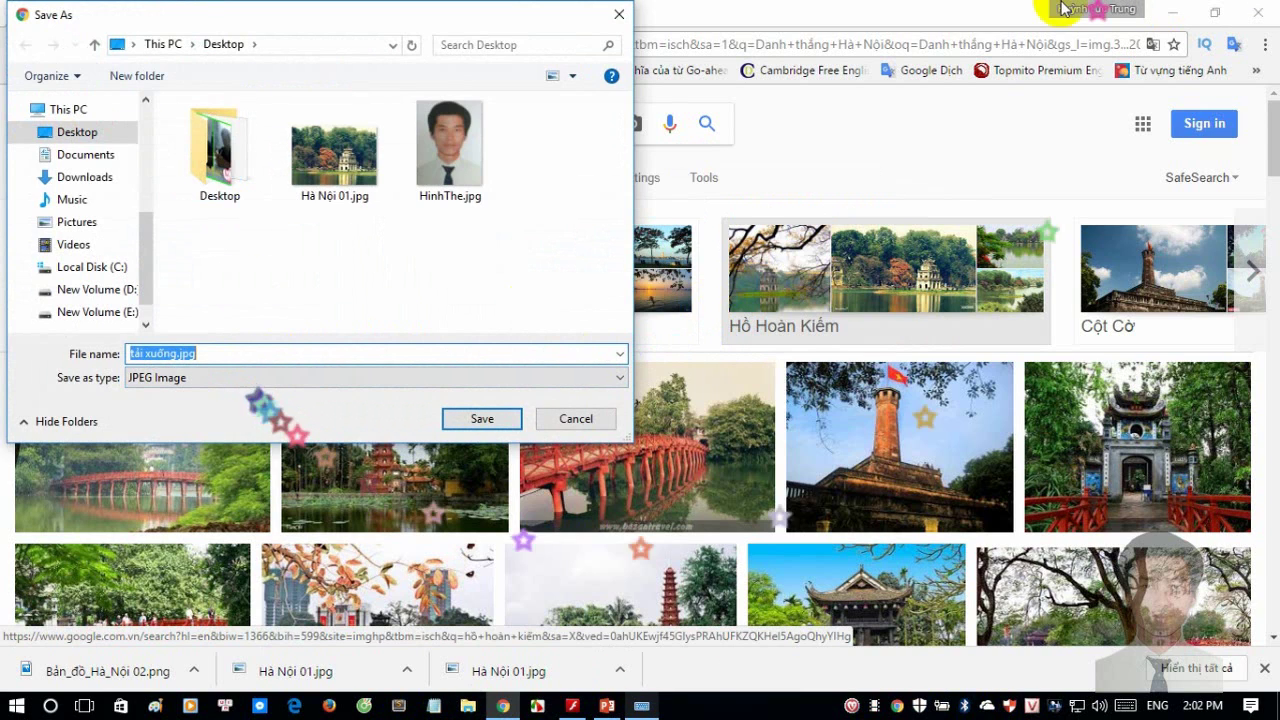
pyautogui.click(598, 419)
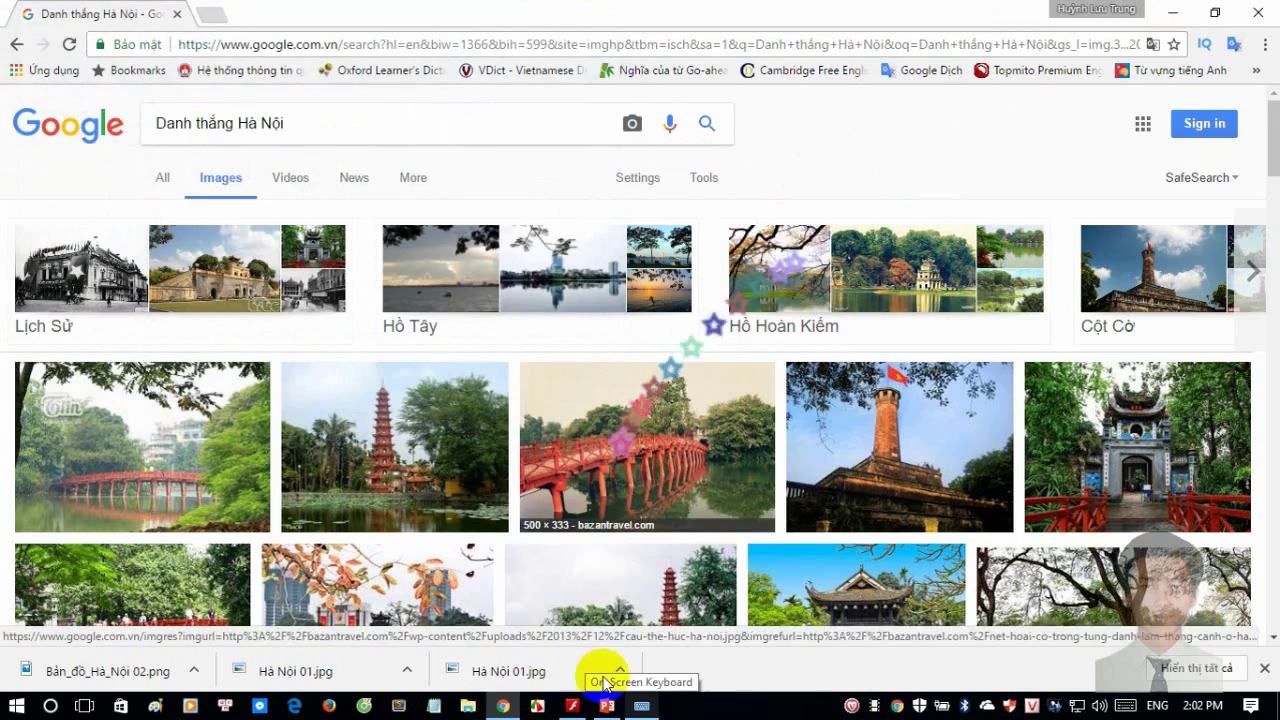
# - Recheck the "Danh Thắng" slide in PowerPoint and the textbook samples in Flash Player, and return to Chrome
pyautogui.click(607, 706)
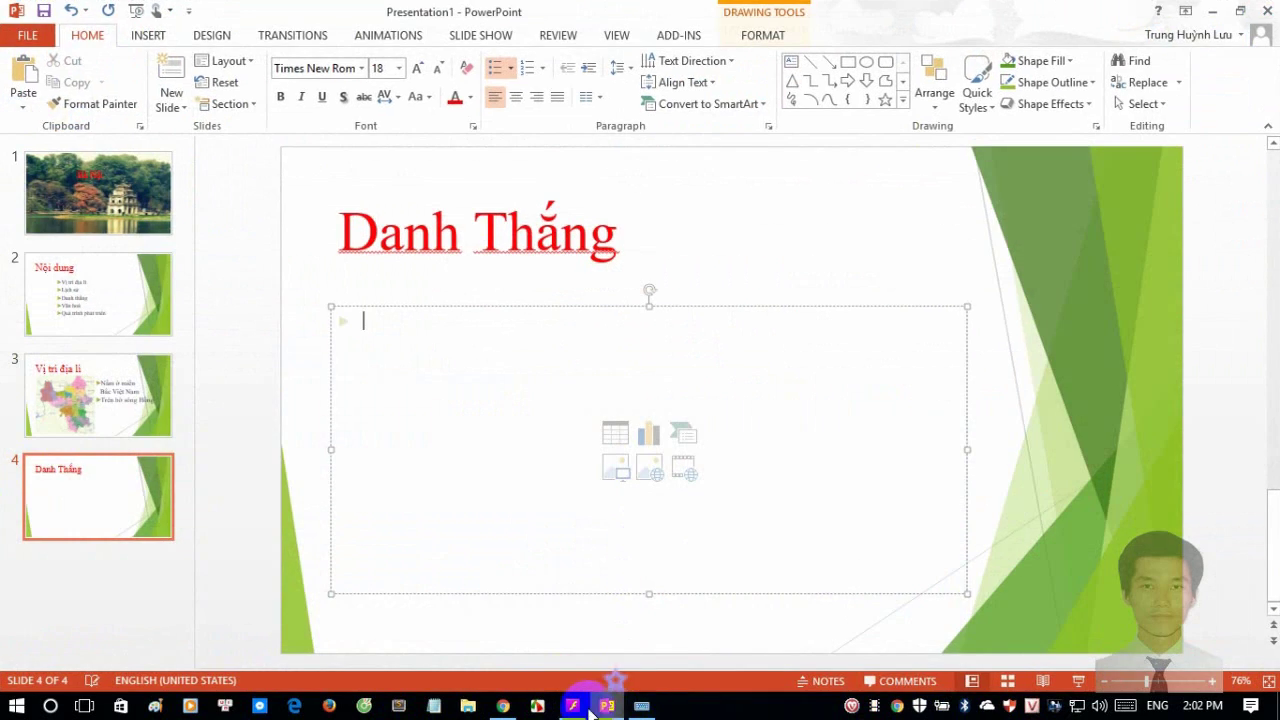
pyautogui.click(573, 708)
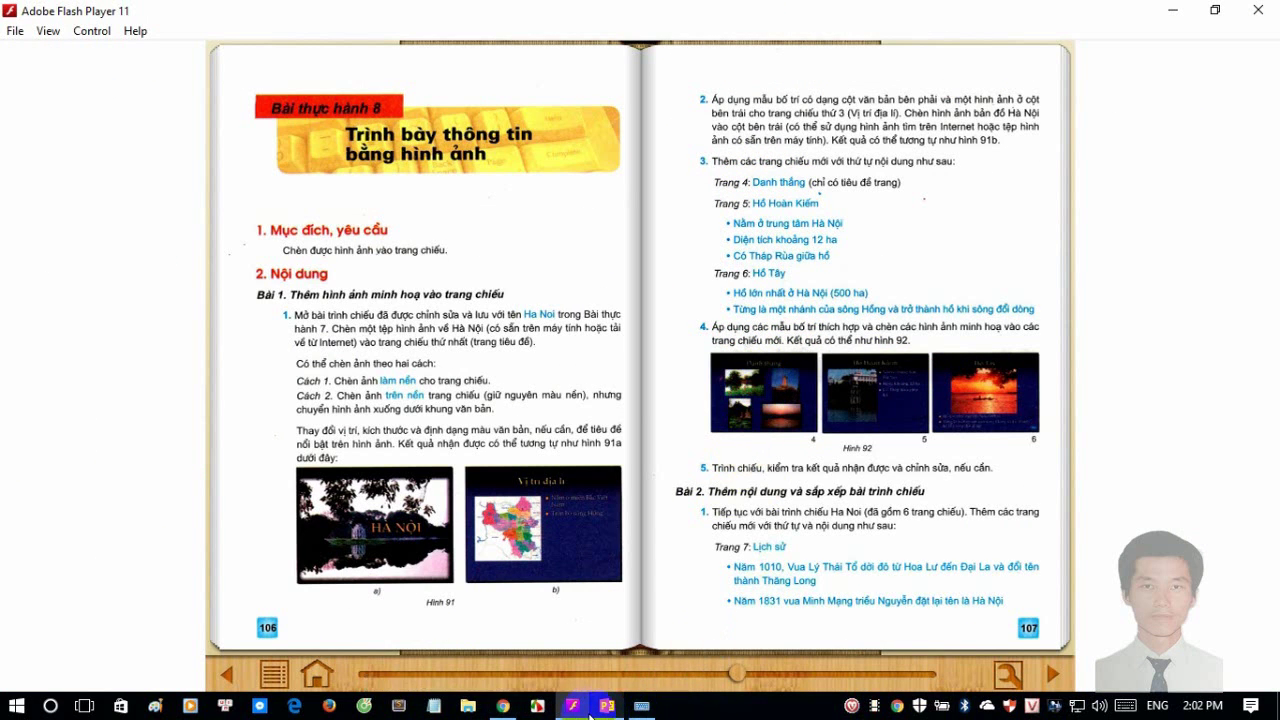
pyautogui.click(505, 706)
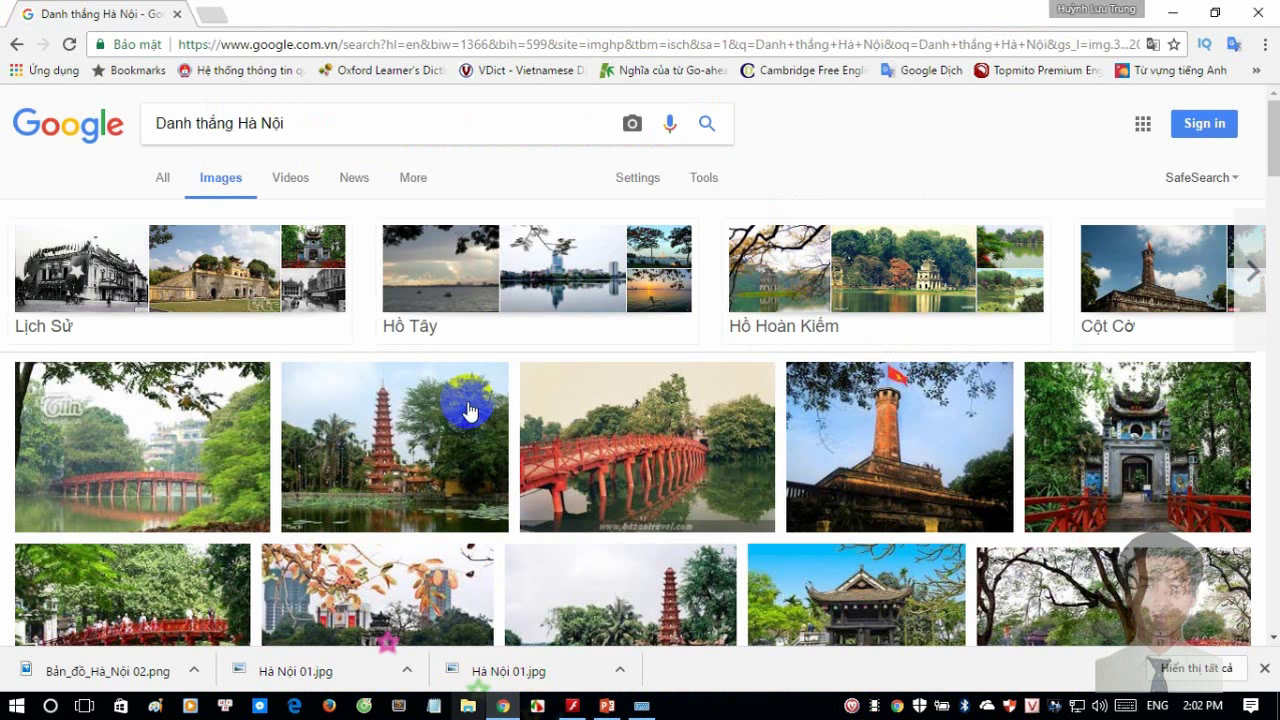
# - Open the 500 × 333 red bridge photo from Bazan Travel and save it to the Desktop as JPEG "Cầu Thê Húc 04"
pyautogui.click(648, 418)
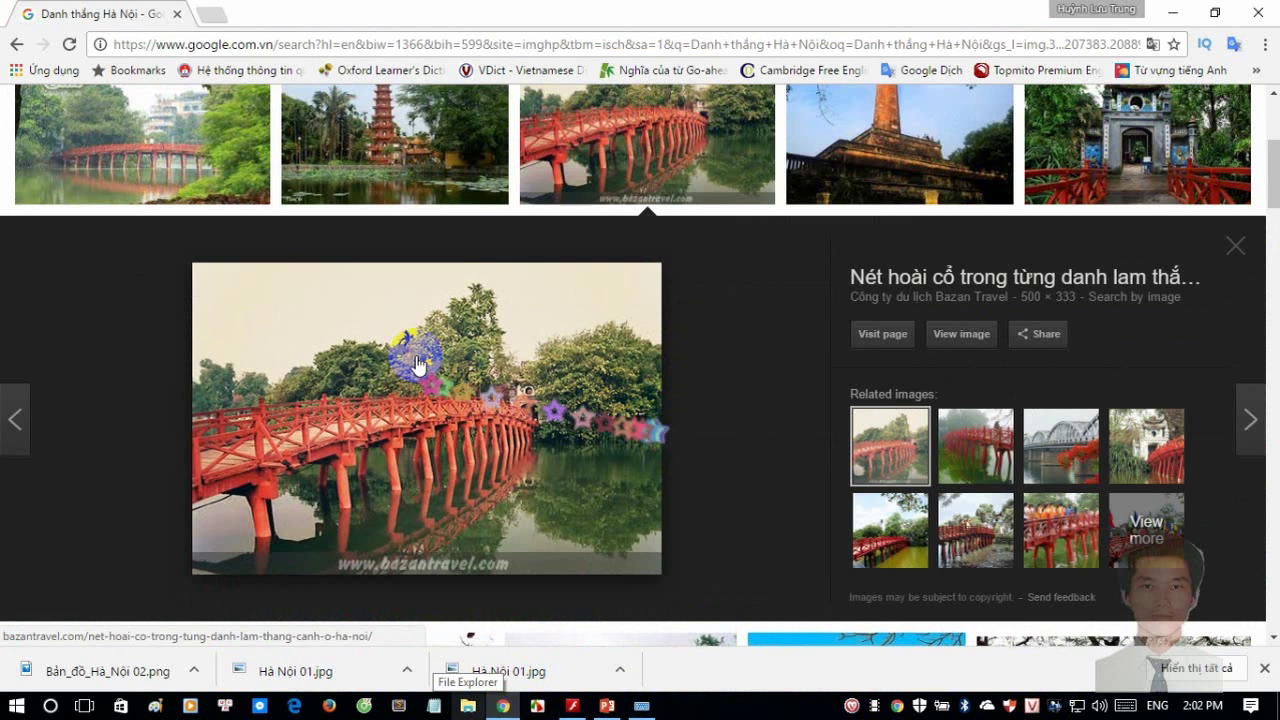
pyautogui.rightClick(396, 337)
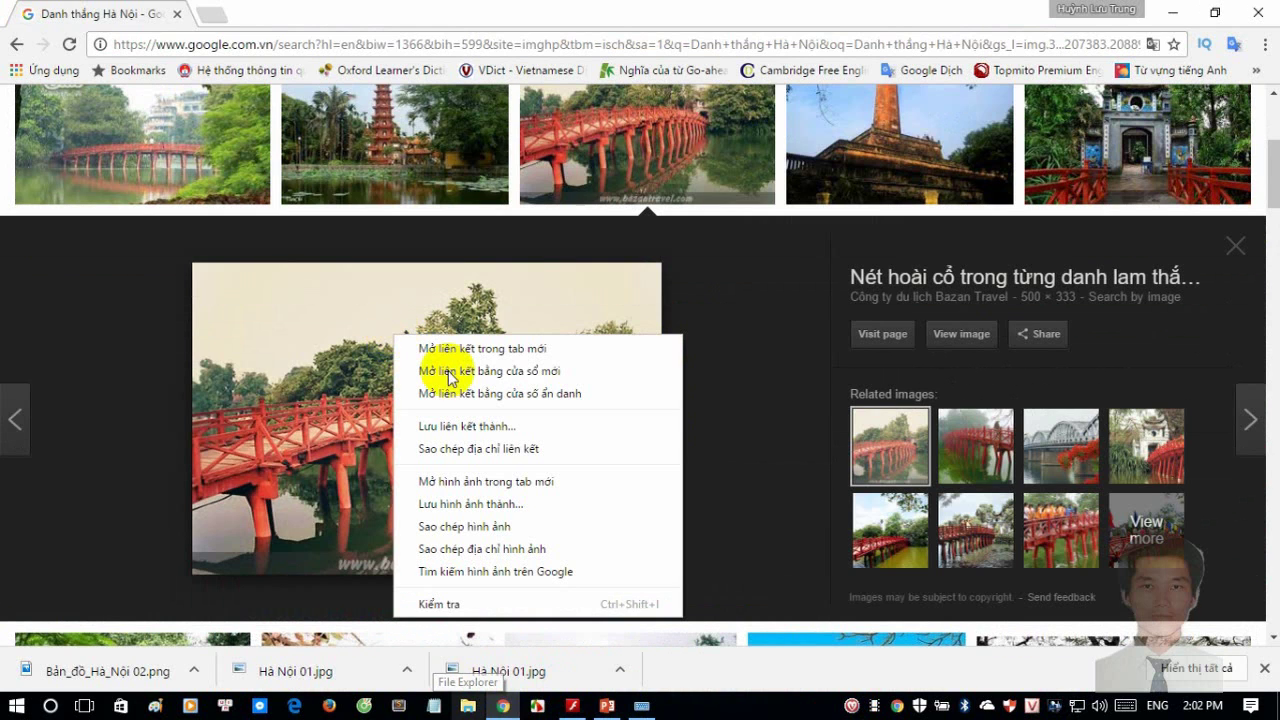
pyautogui.click(489, 508)
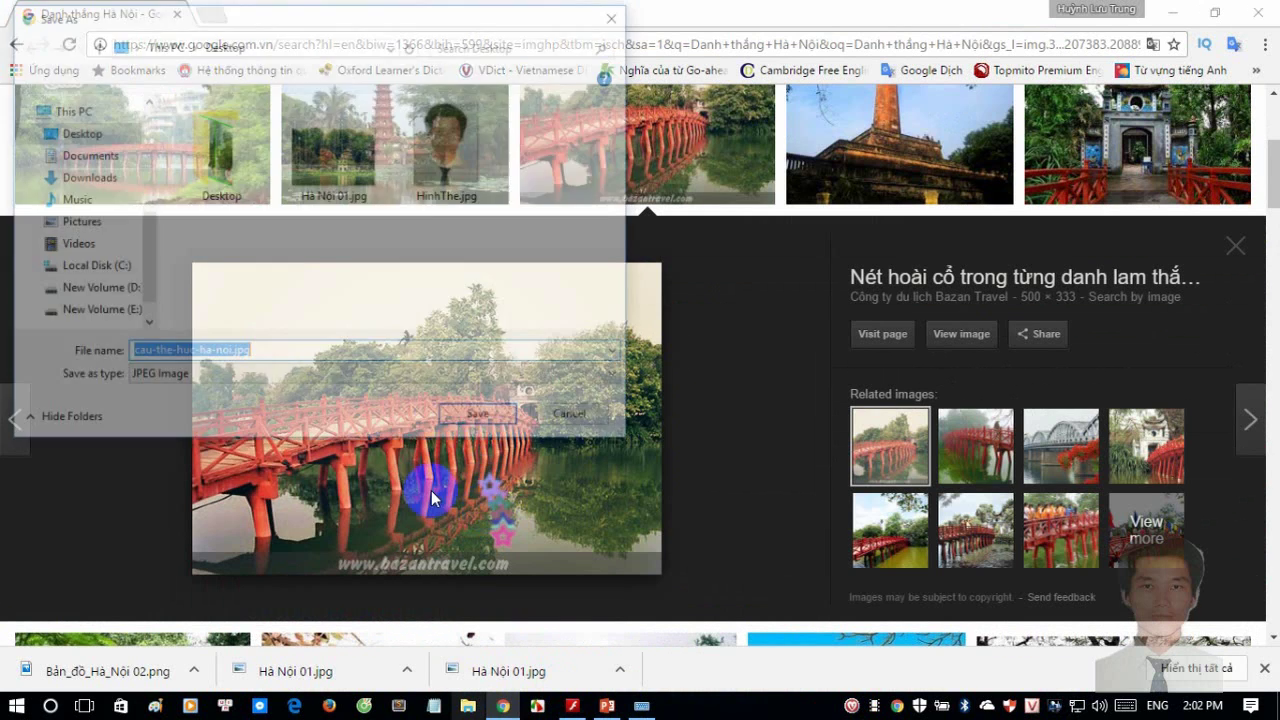
pyautogui.write('Danh T')
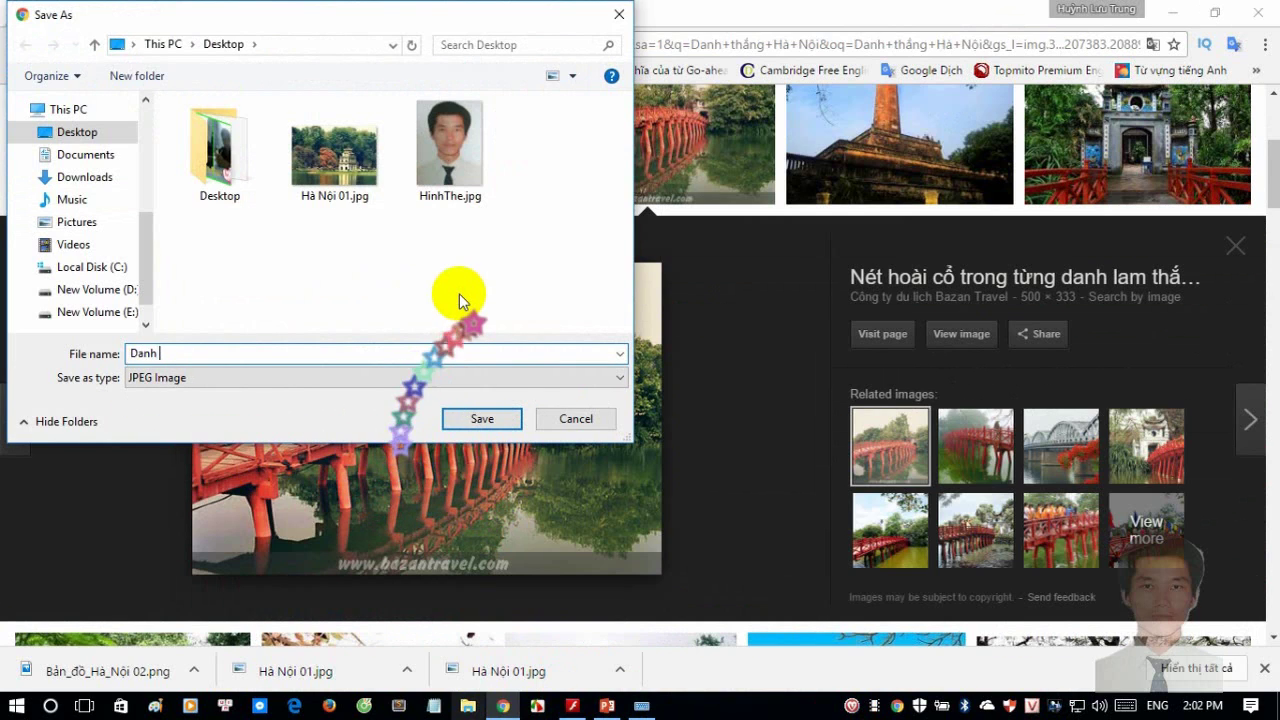
pyautogui.press('BackSpace')
pyautogui.press('BackSpace')
pyautogui.press('BackSpace')
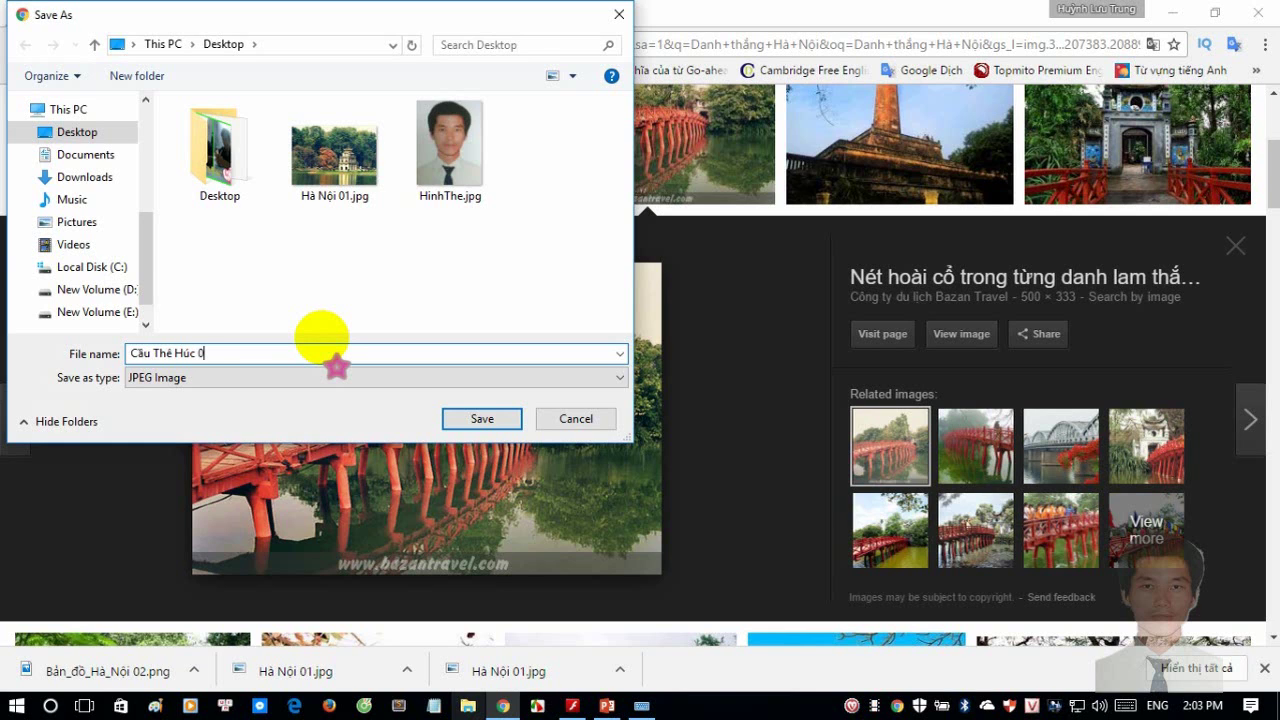
pyautogui.click(480, 418)
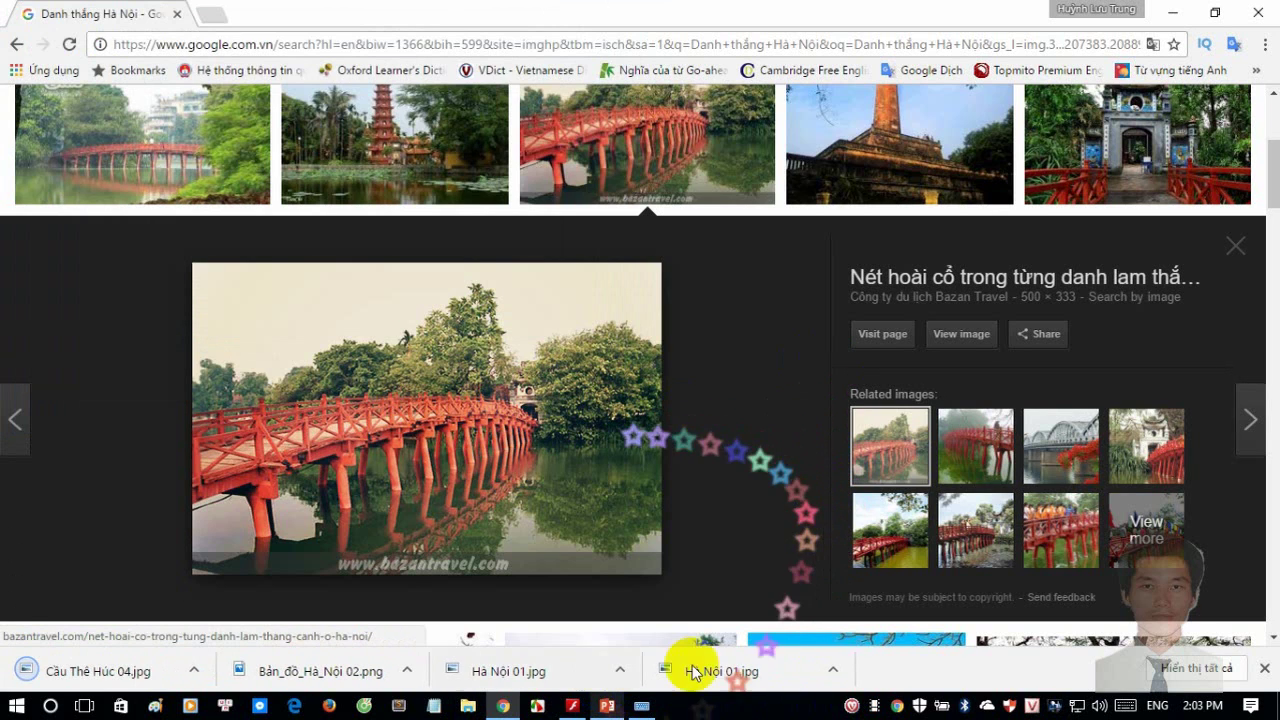
# - Compare the related images of the red bridge and go back to the "Danh thắng Hà Nội" results
pyautogui.click(950, 455)
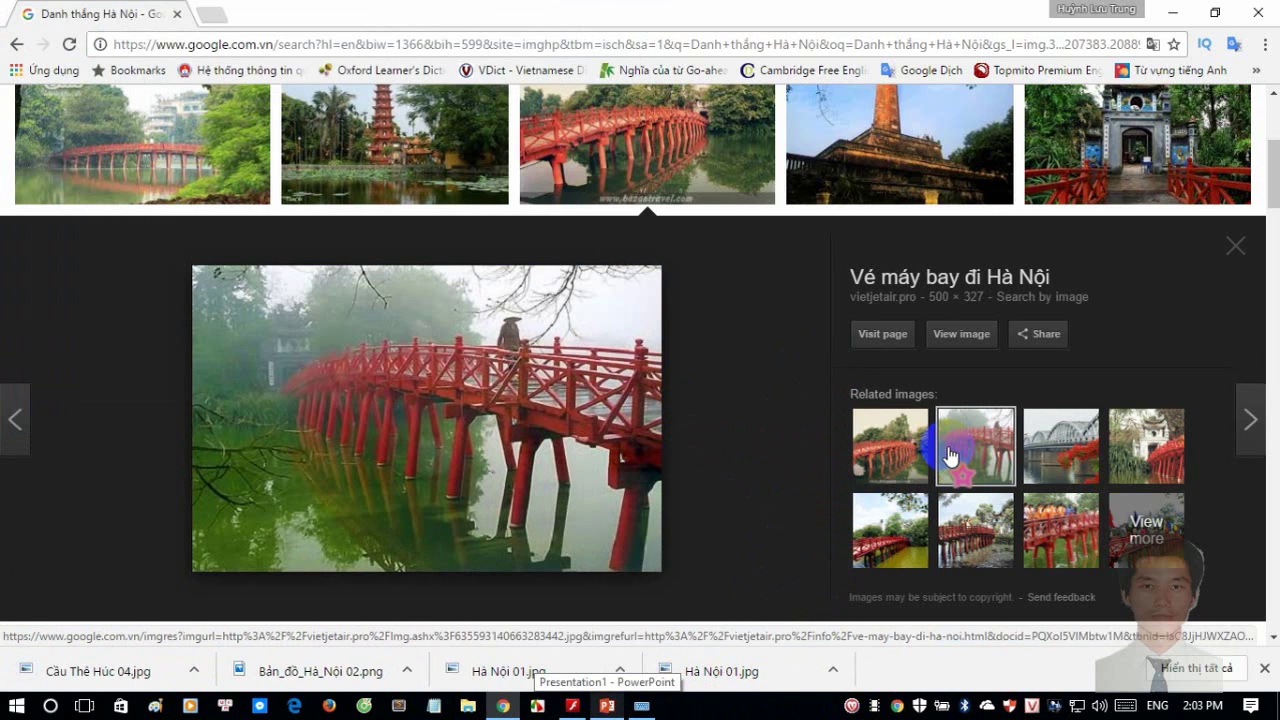
pyautogui.click(891, 457)
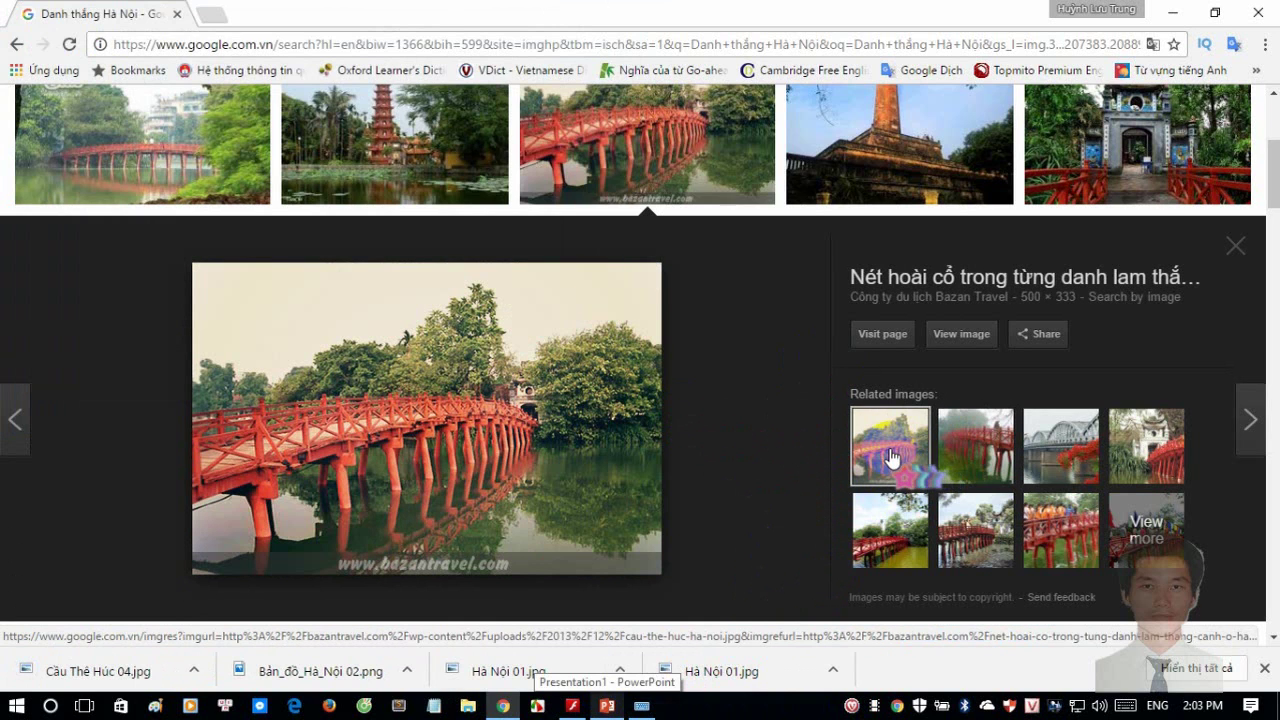
pyautogui.click(972, 445)
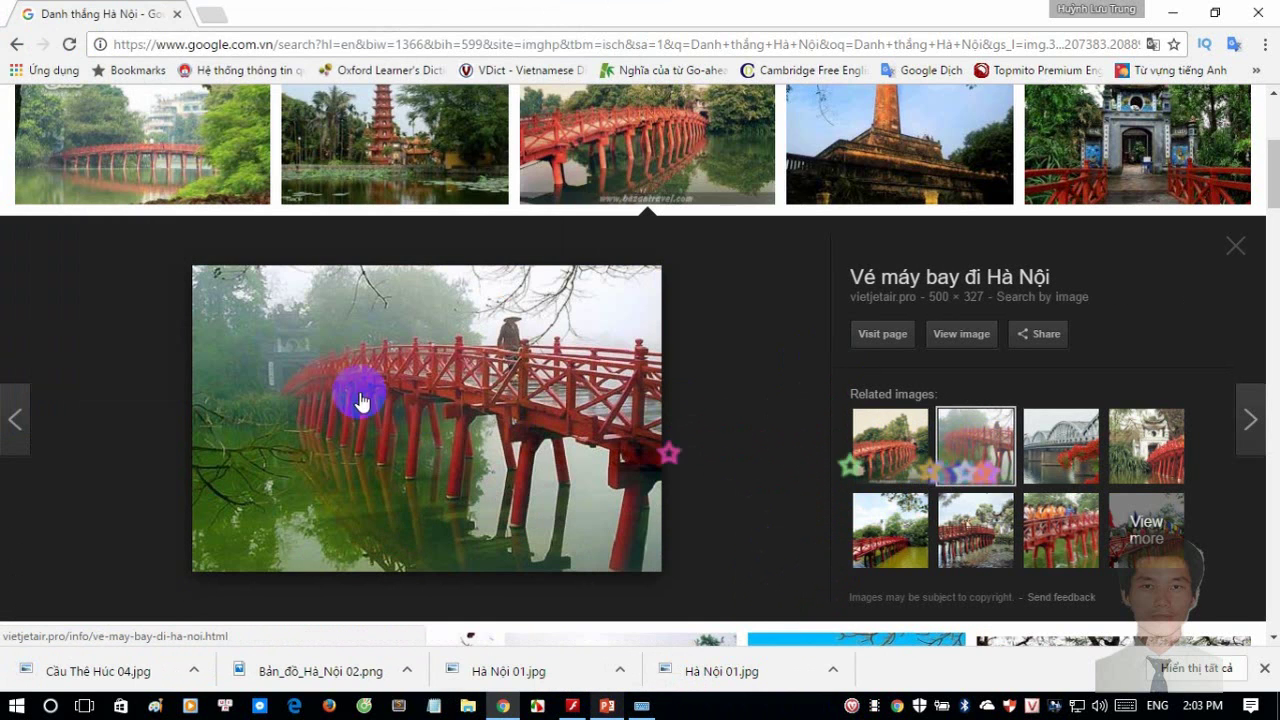
pyautogui.click(1060, 445)
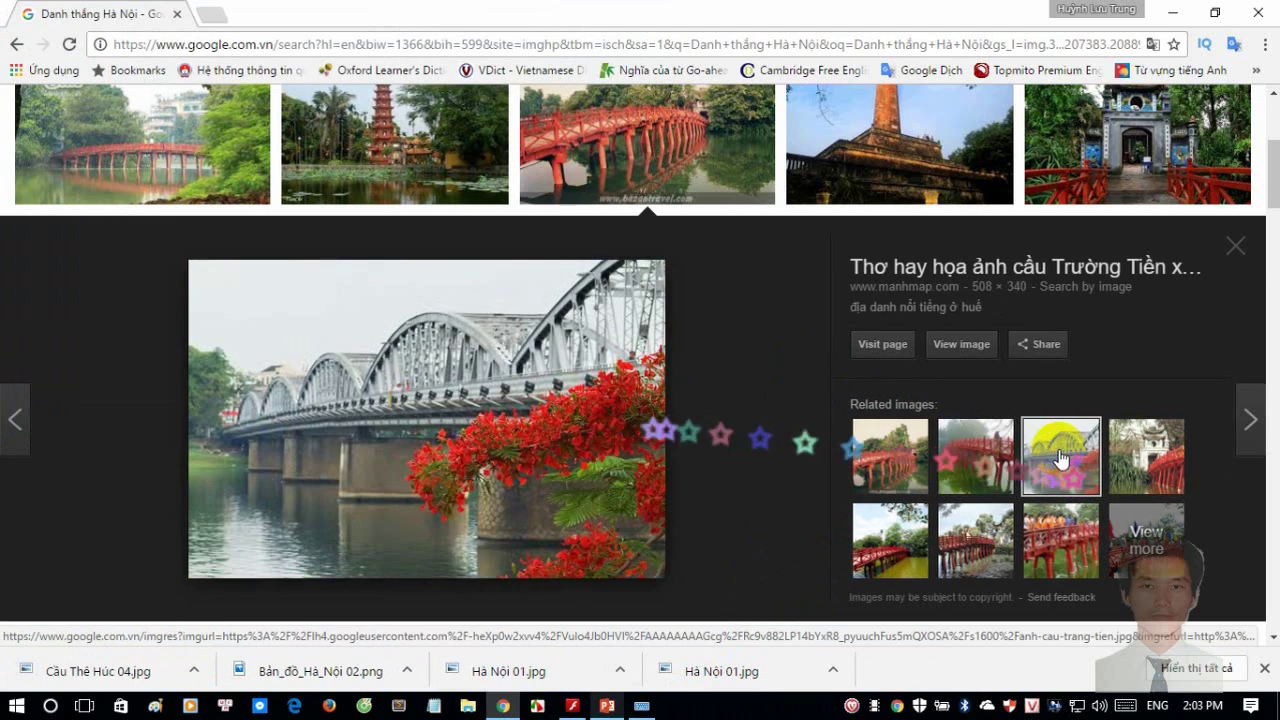
pyautogui.click(1140, 450)
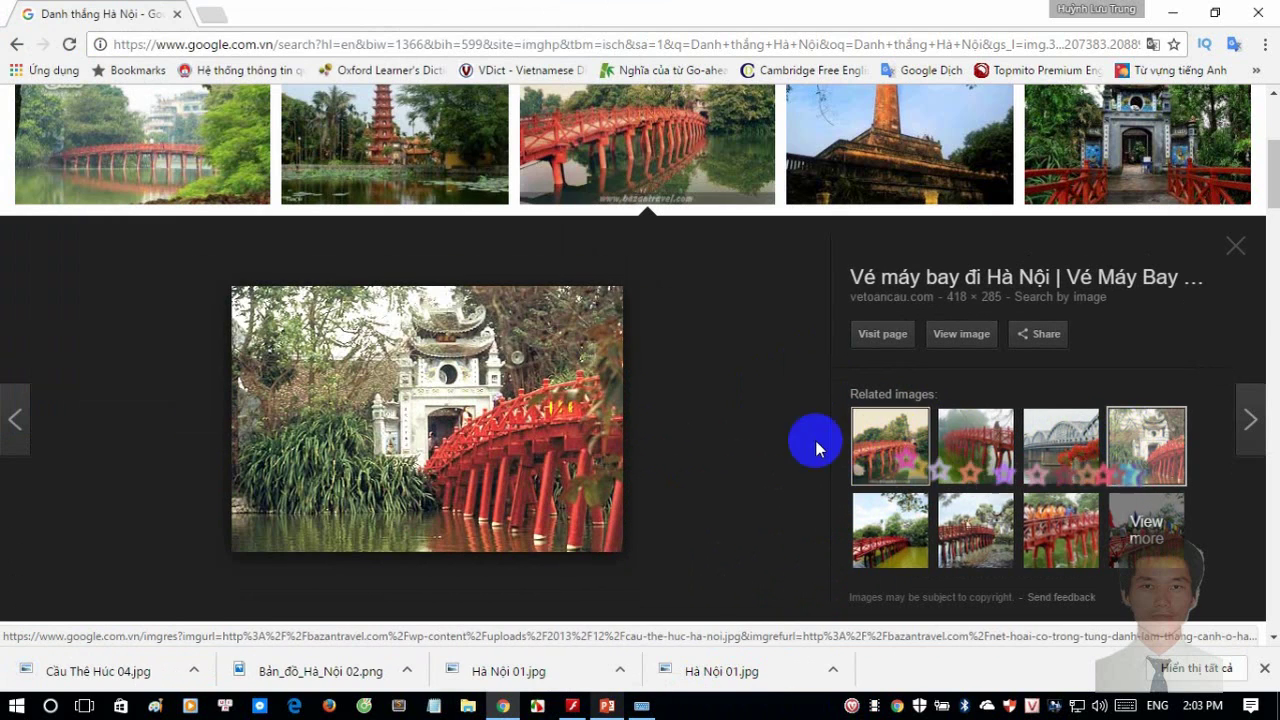
pyautogui.click(885, 545)
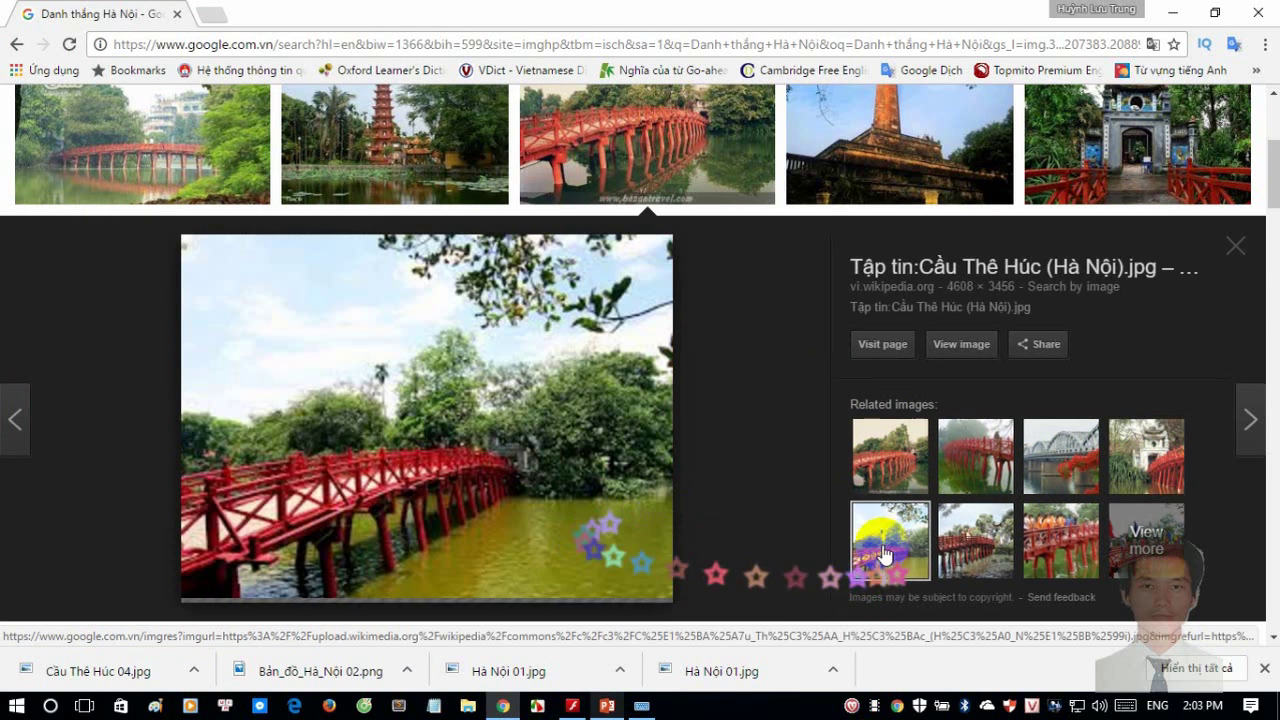
pyautogui.click(995, 548)
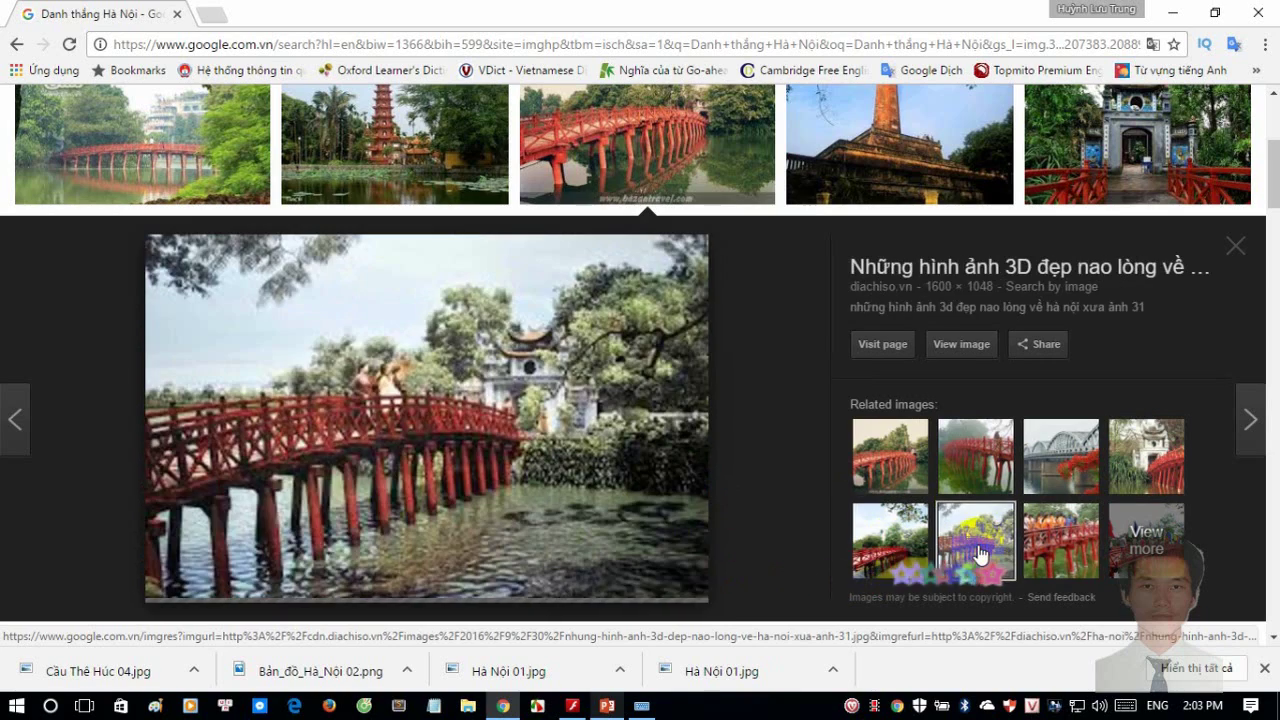
pyautogui.click(1062, 545)
pyautogui.click(1143, 545)
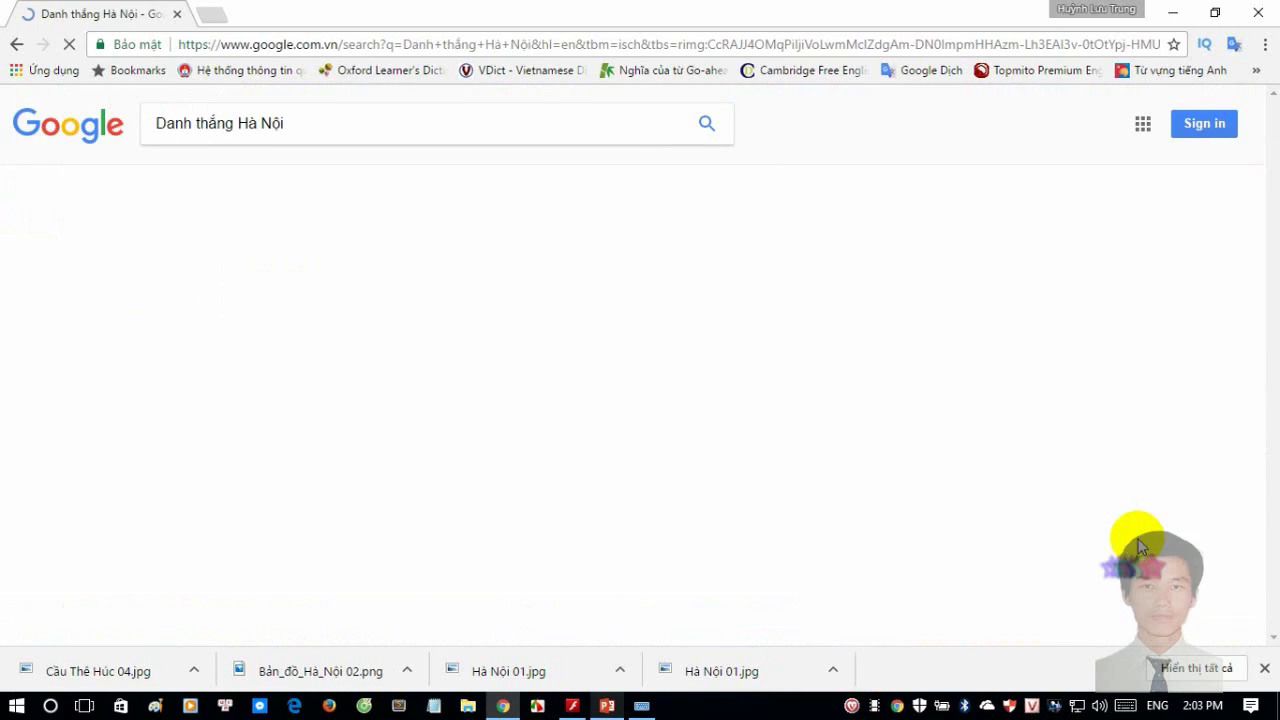
pyautogui.click(12, 46)
# - Open the 1024 × 768 Hà Nội flag tower photo and save it to the Desktop as JPEG "cot co04"
pyautogui.scroll(2, 1265, 195)
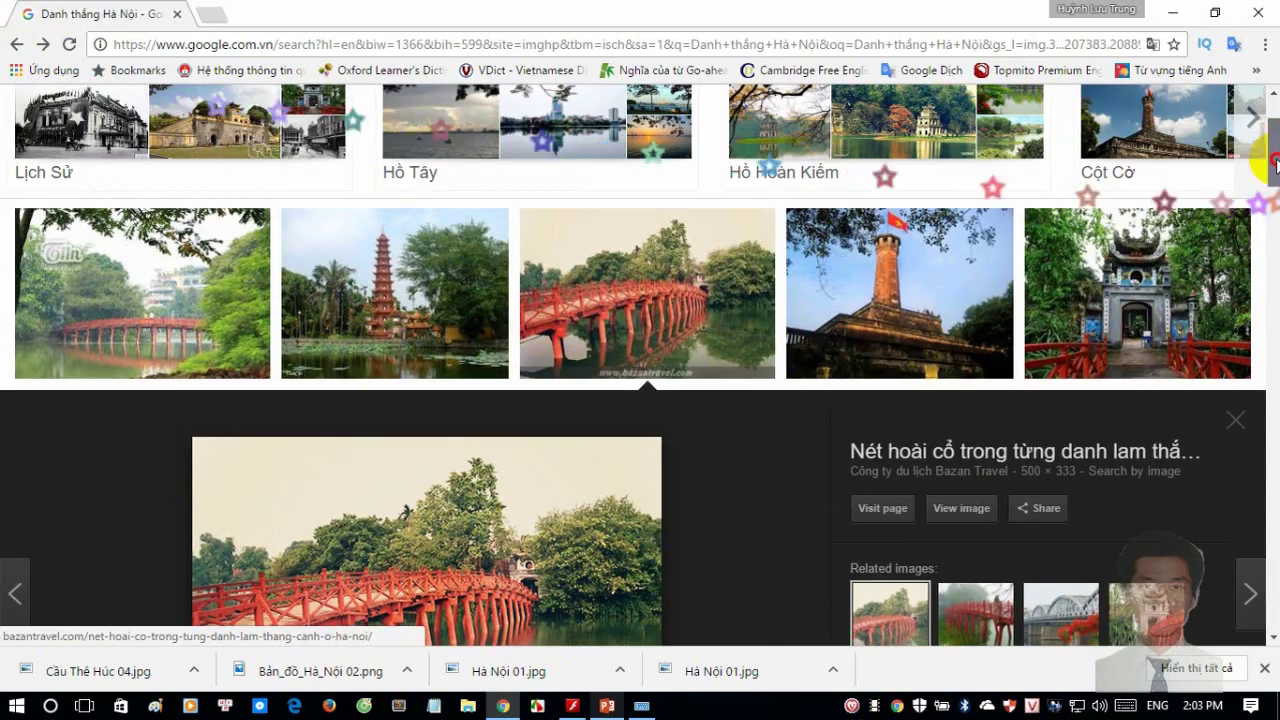
pyautogui.click(890, 300)
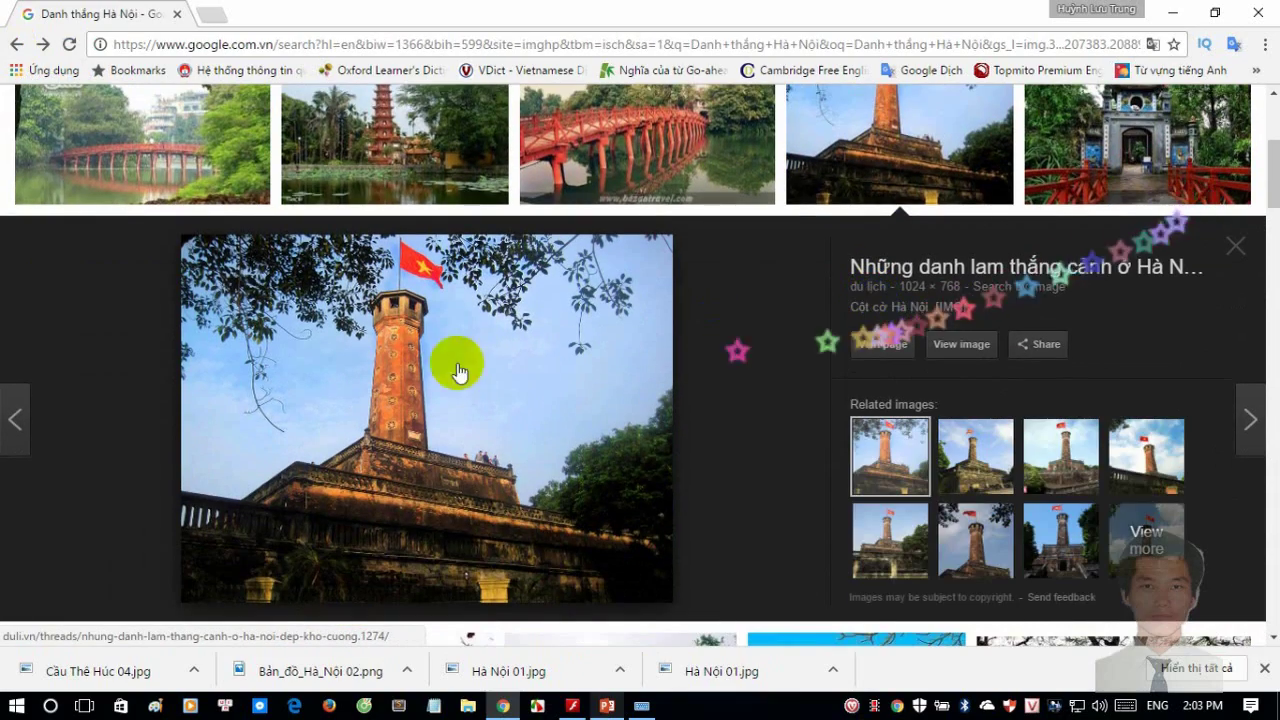
pyautogui.rightClick(365, 322)
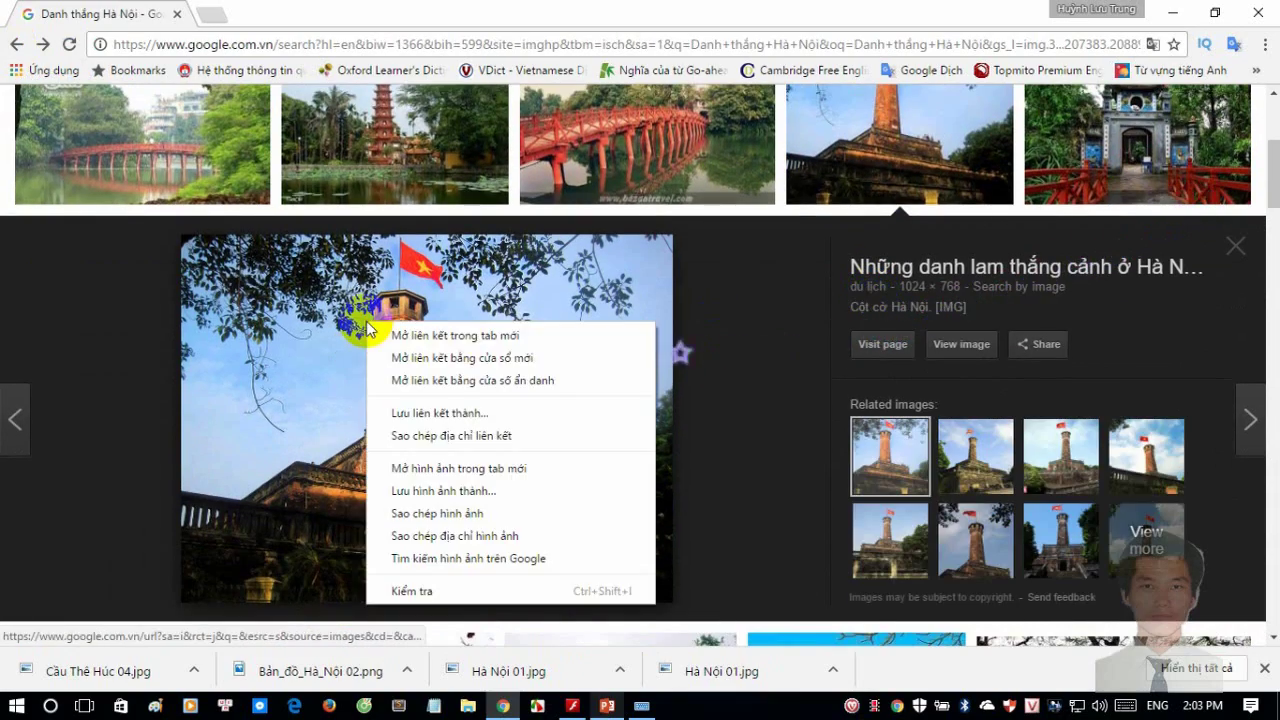
pyautogui.click(443, 491)
pyautogui.write('cot cu')
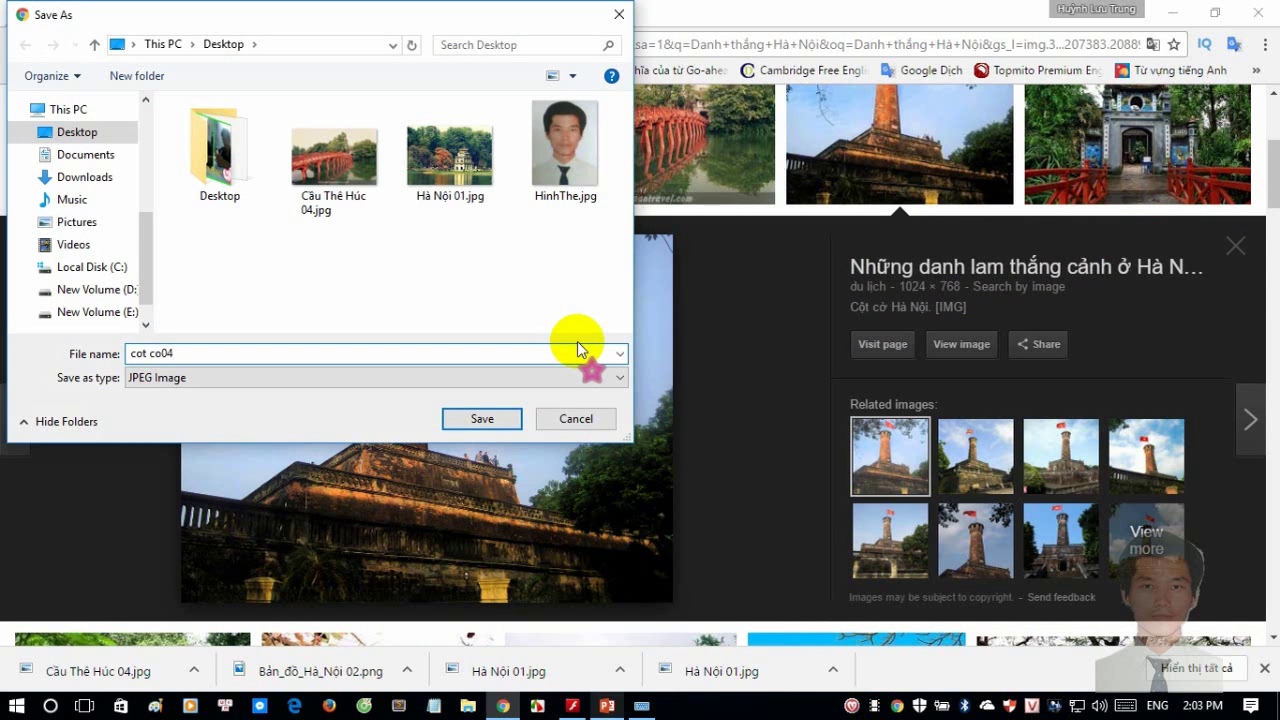
pyautogui.write('04')
pyautogui.press('Return')
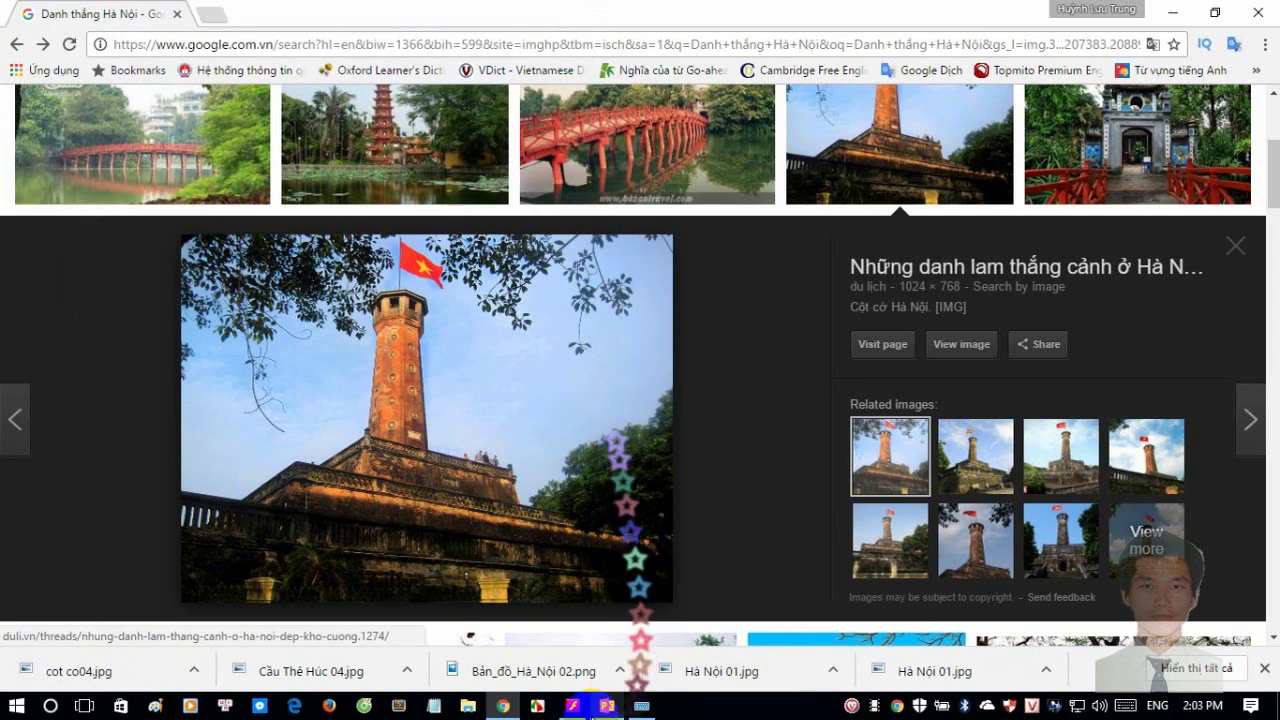
# - Switch to the "Danh Thắng" slide in PowerPoint and close the On-Screen Keyboard
pyautogui.click(640, 708)
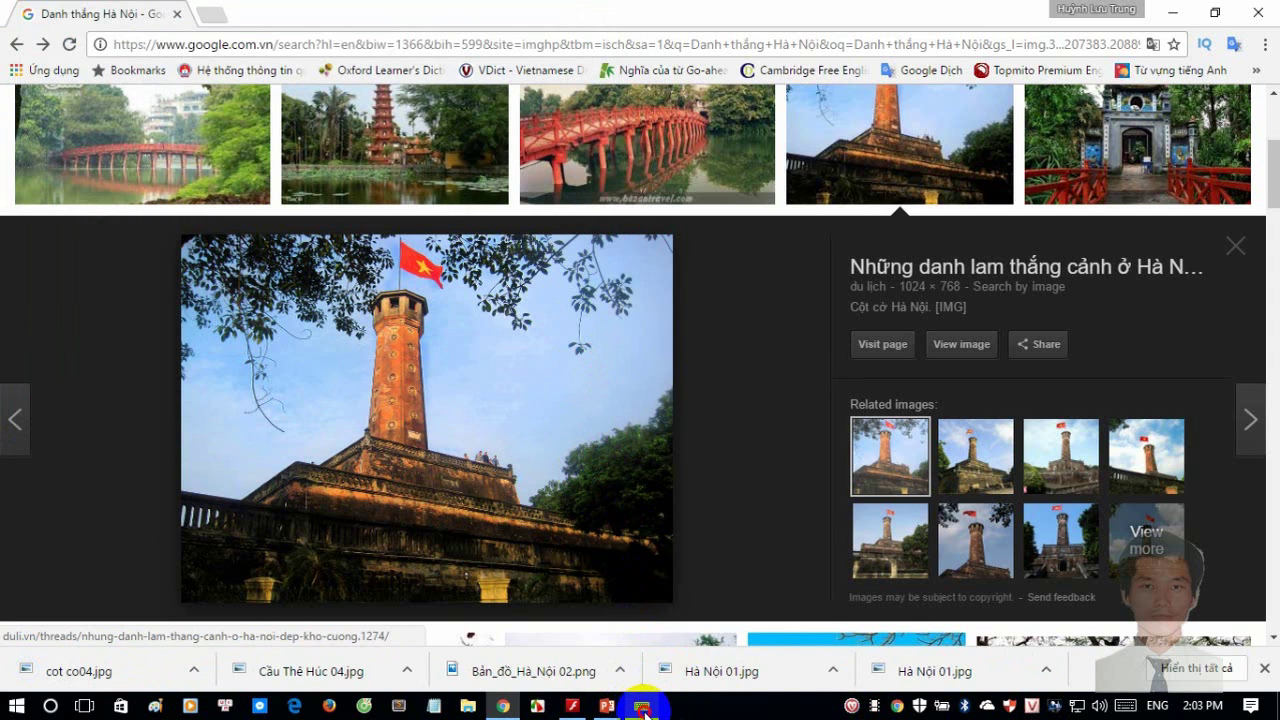
pyautogui.hotkey('alt', 'Tab')
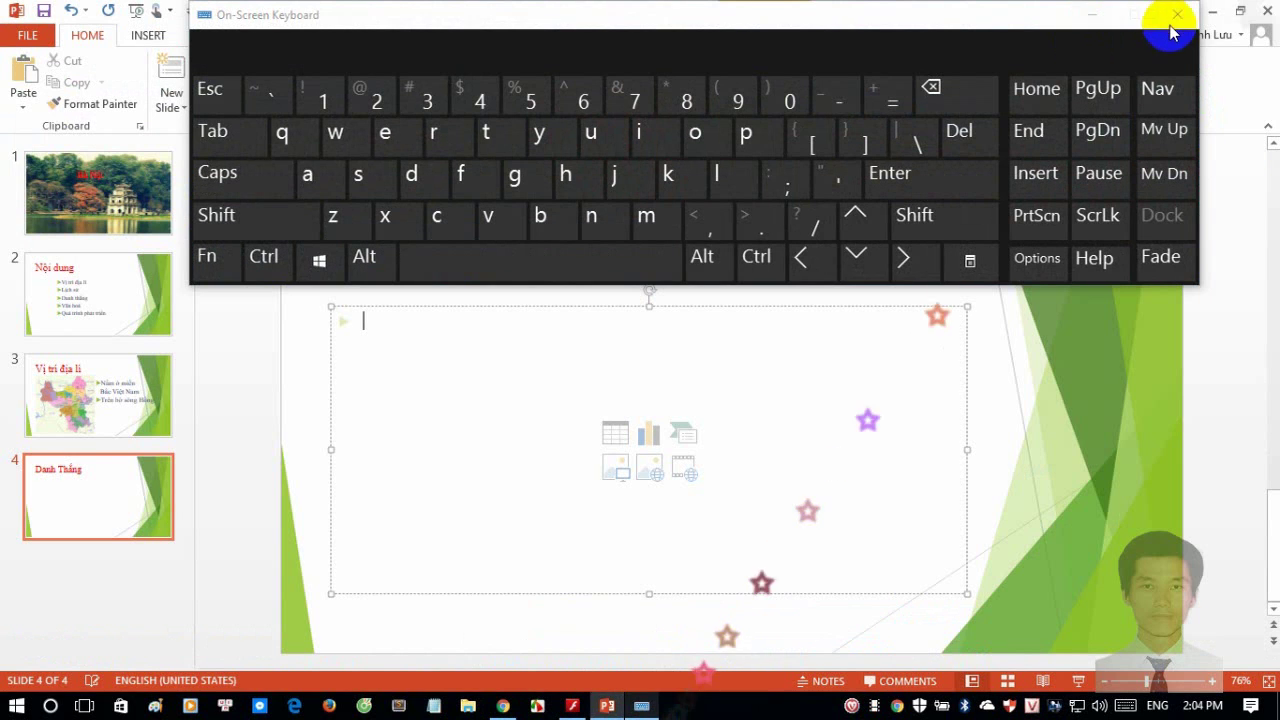
pyautogui.click(1177, 14)
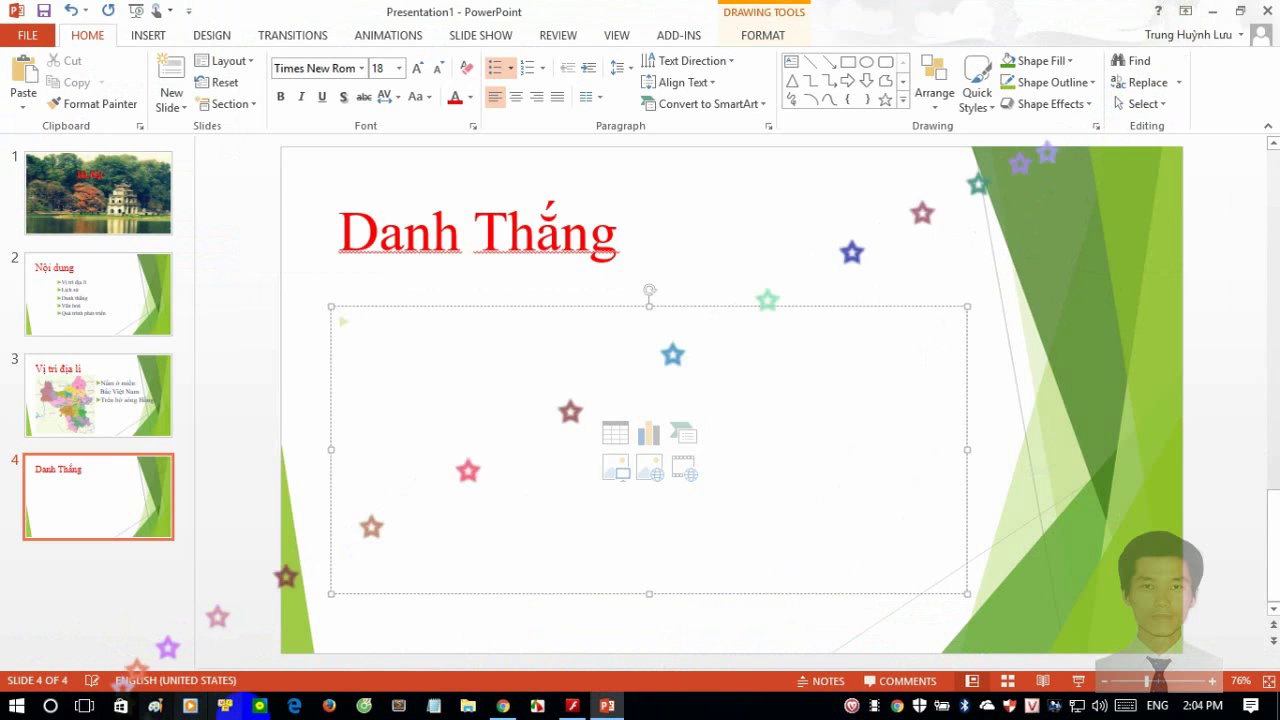
# - Switch to the "Danh thắng Hà Nội" image results in Chrome and close the flag tower preview to look for another landmark
pyautogui.click(504, 707)
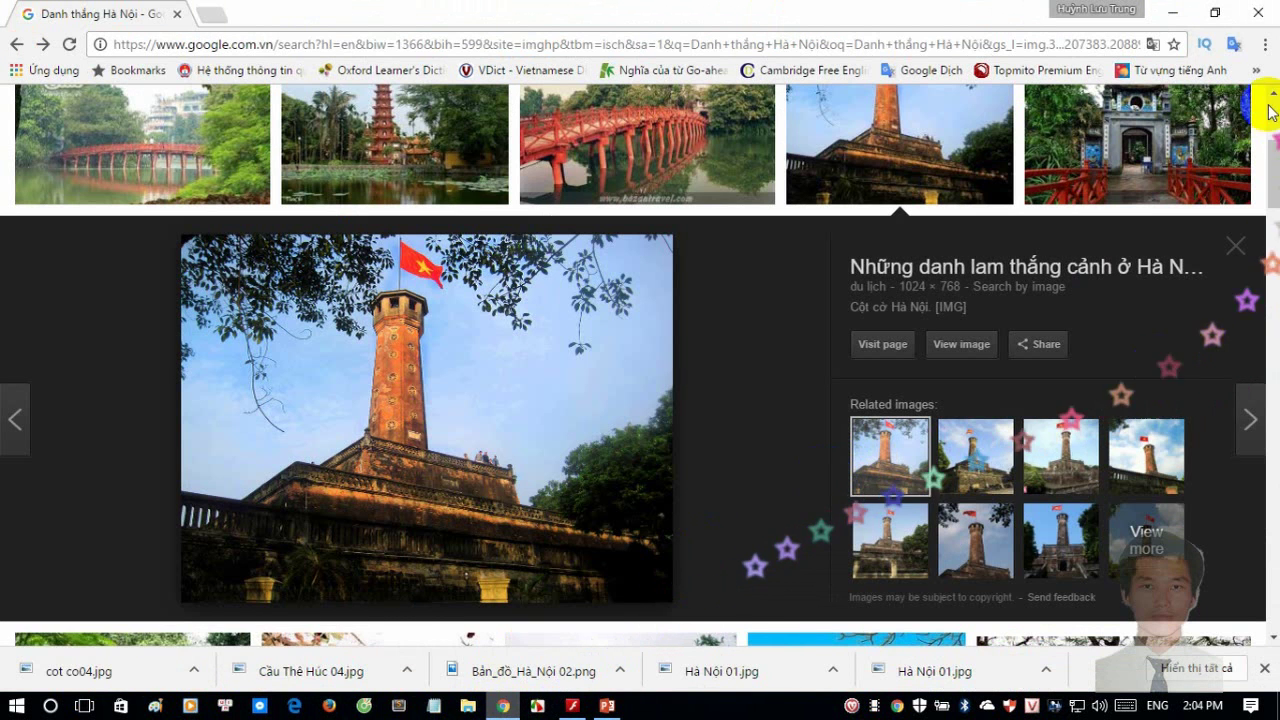
pyautogui.click(1274, 135)
pyautogui.scroll(1, 1274, 135)
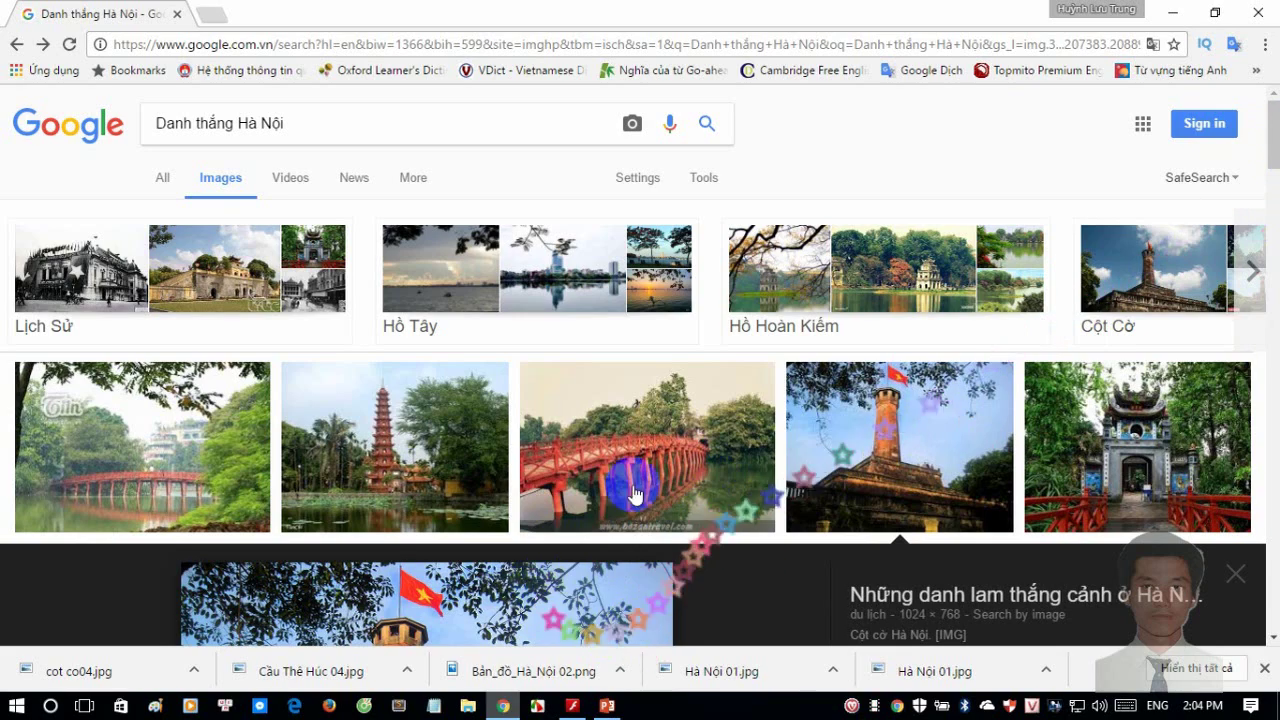
pyautogui.scroll(-2, 1260, 250)
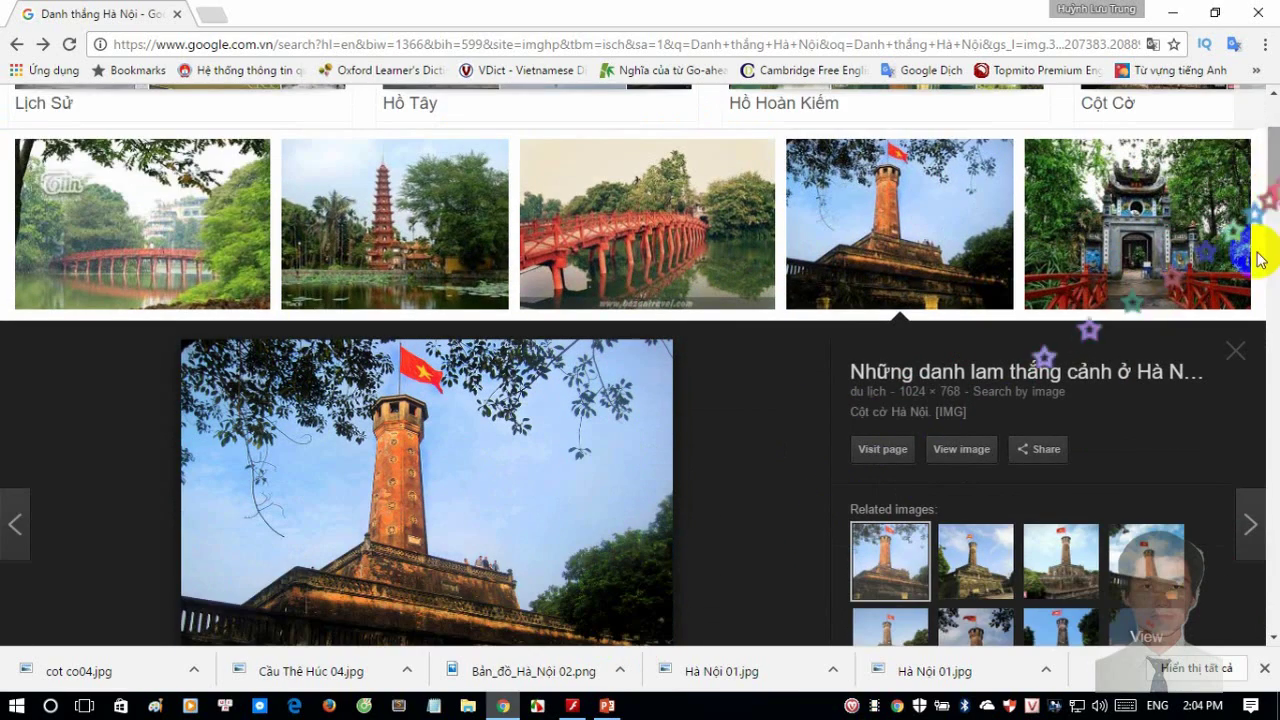
pyautogui.click(1234, 350)
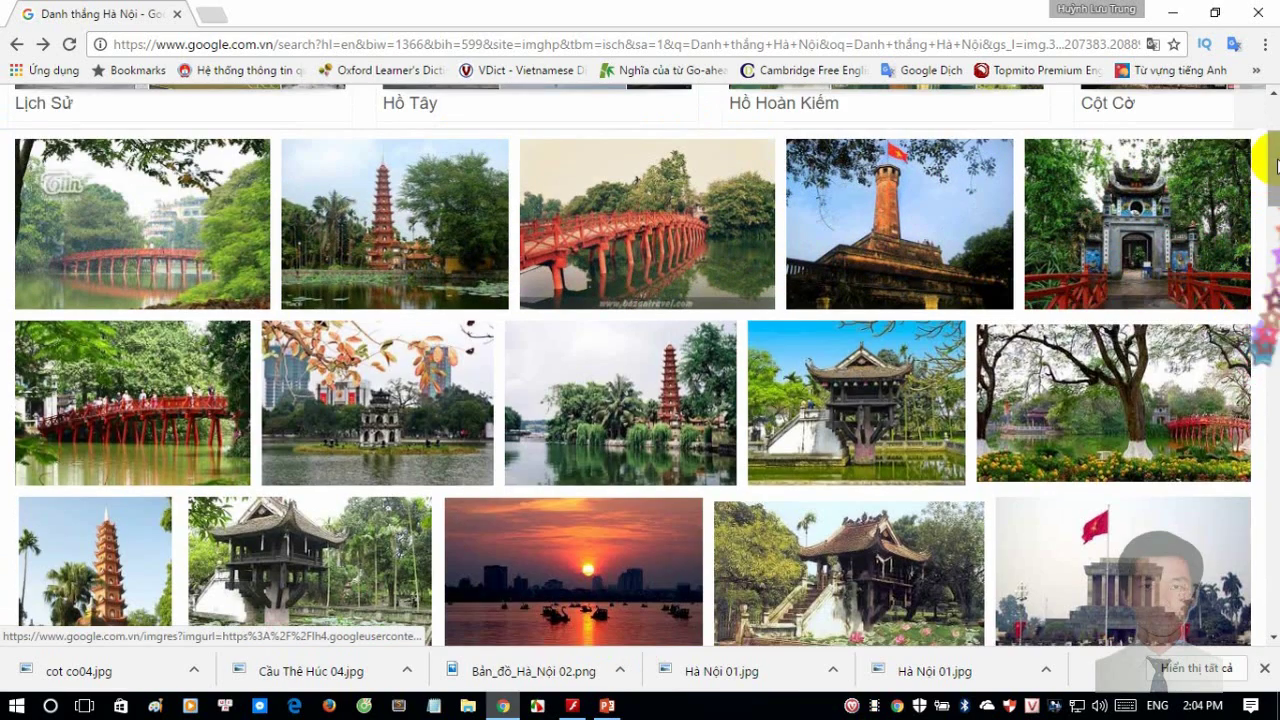
pyautogui.scroll(-3, 1270, 180)
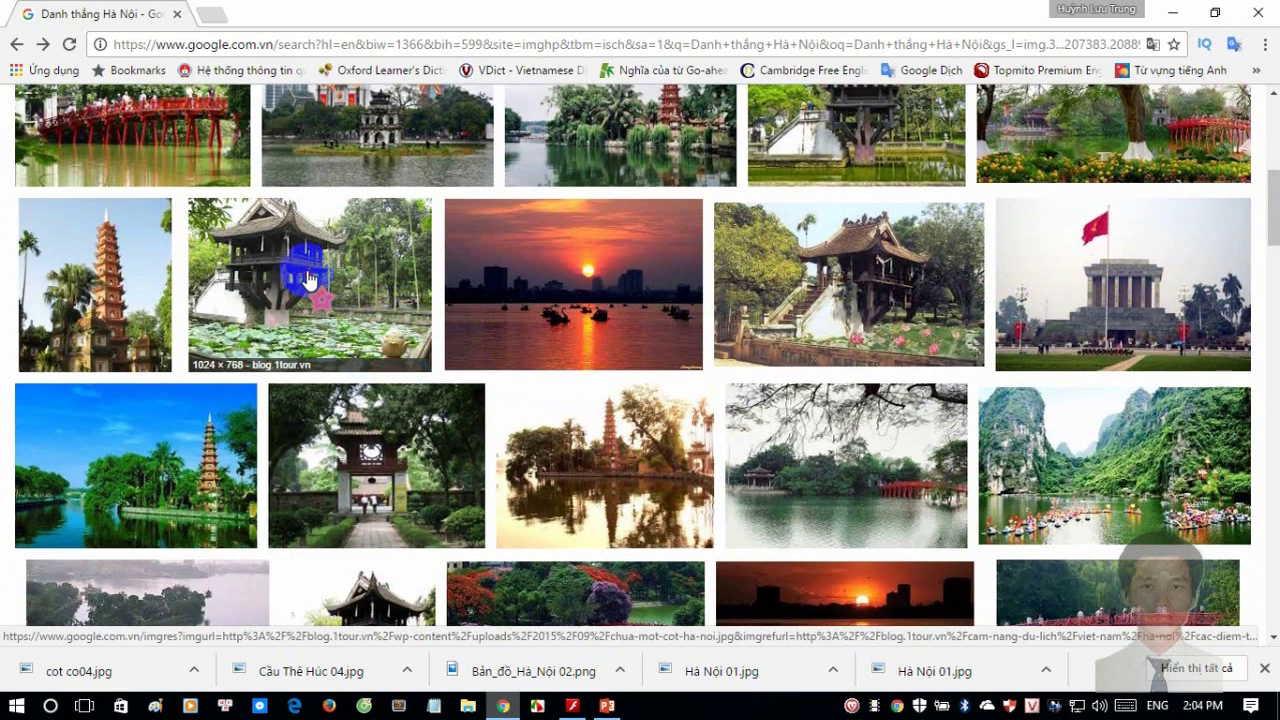
# - Compare the 1024 × 768 One Pillar Pagoda photo from 1Tour.vn with its related images and close the preview
pyautogui.click(309, 281)
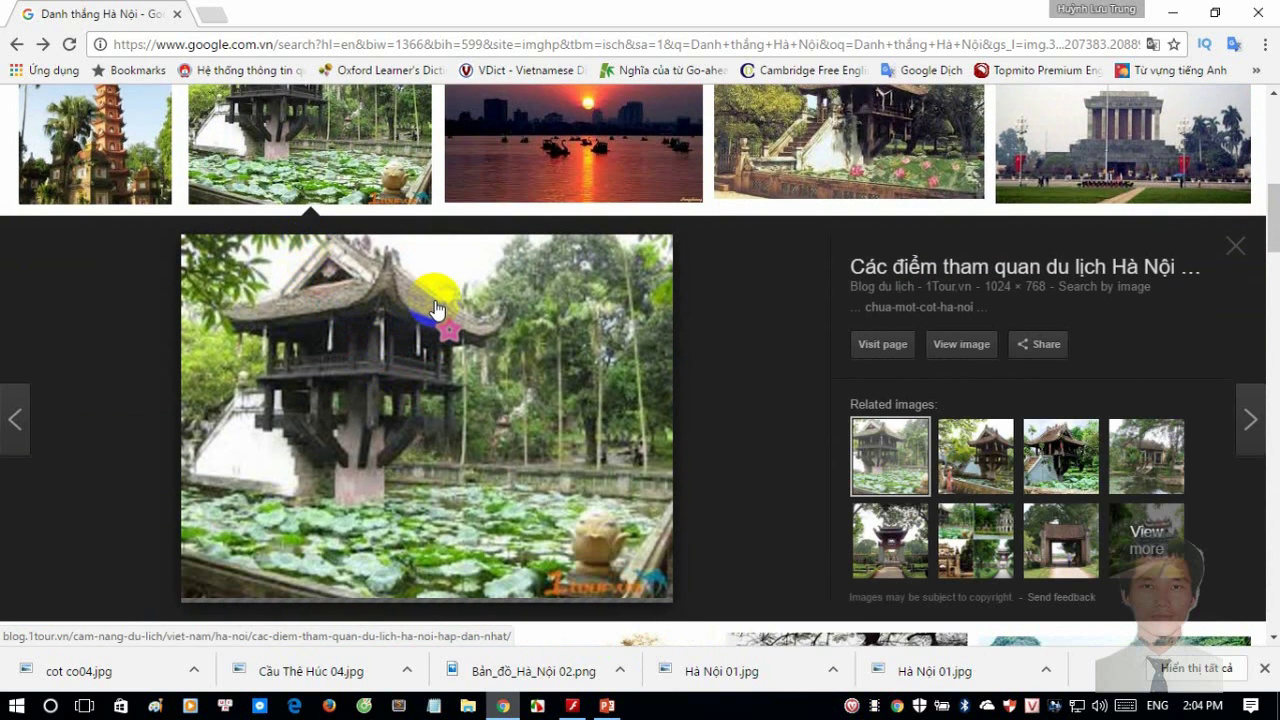
pyautogui.click(985, 448)
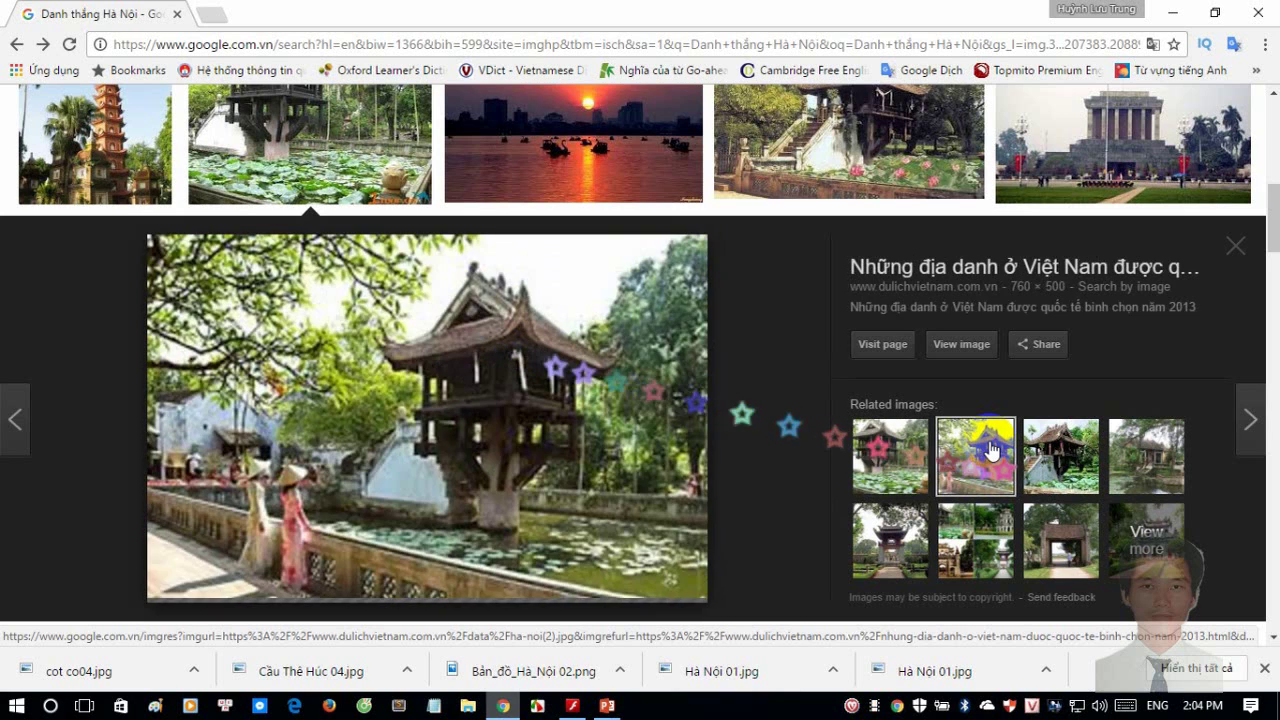
pyautogui.click(1060, 451)
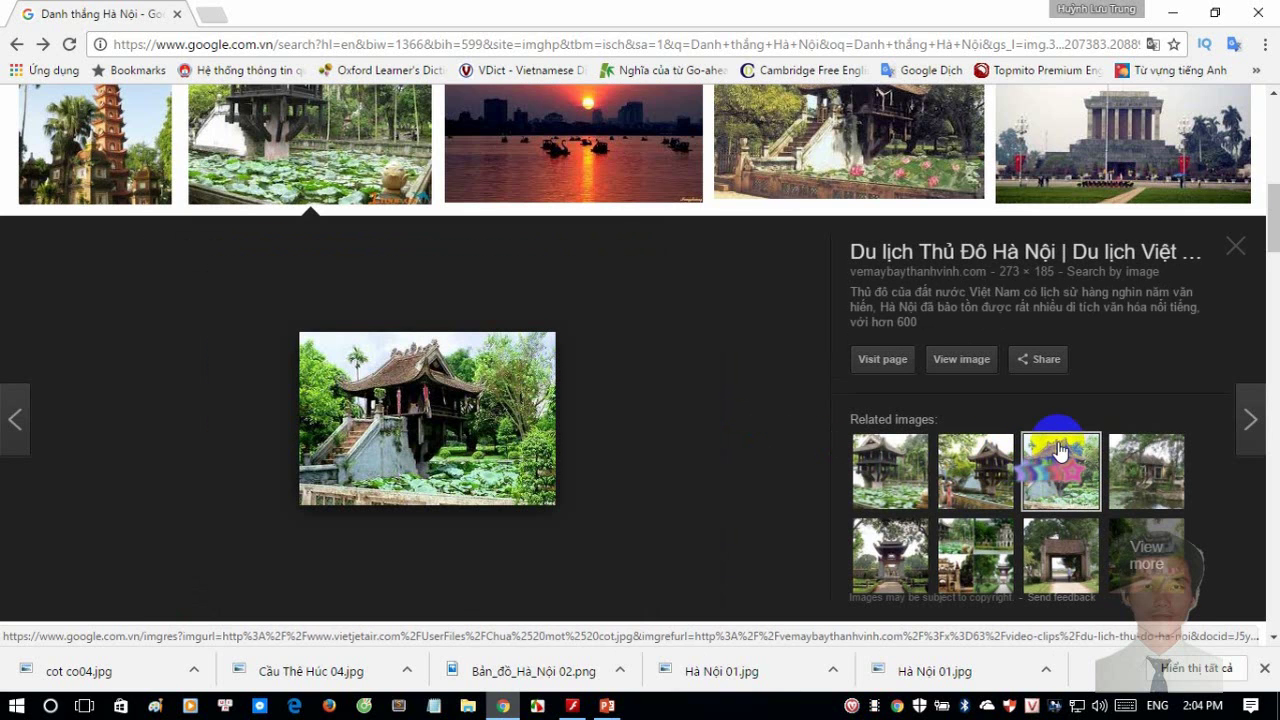
pyautogui.click(1155, 468)
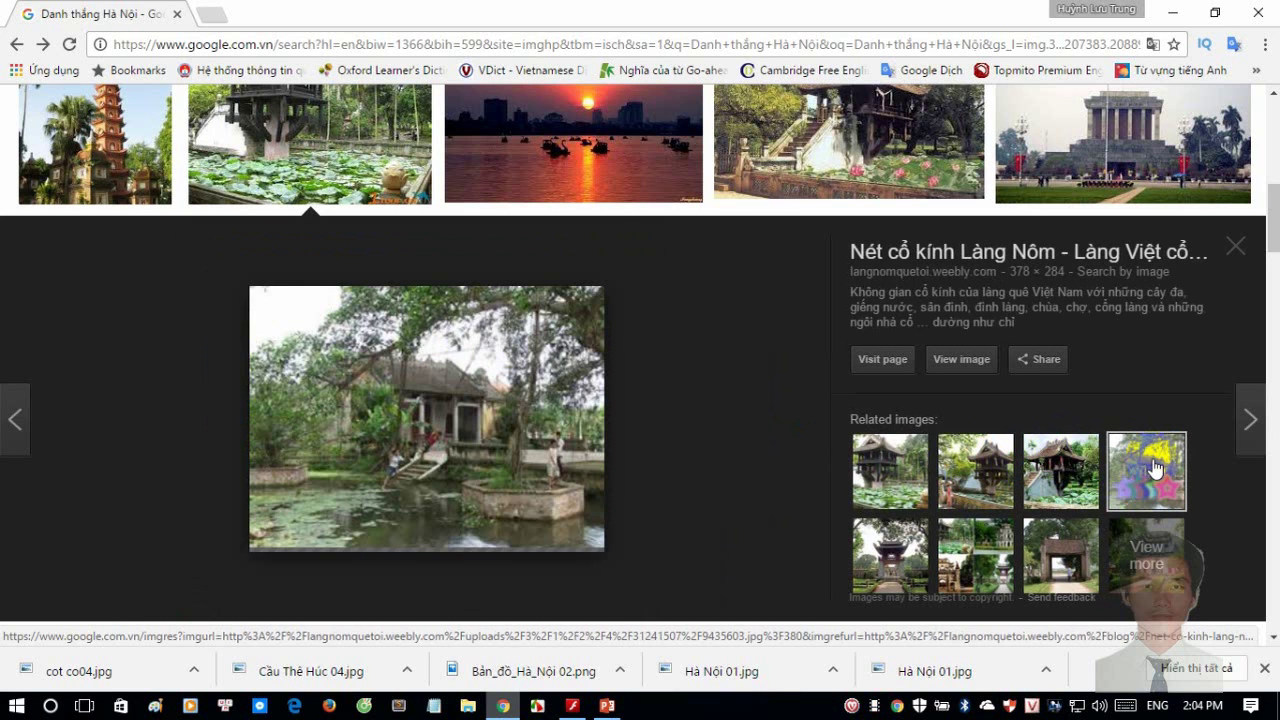
pyautogui.click(885, 550)
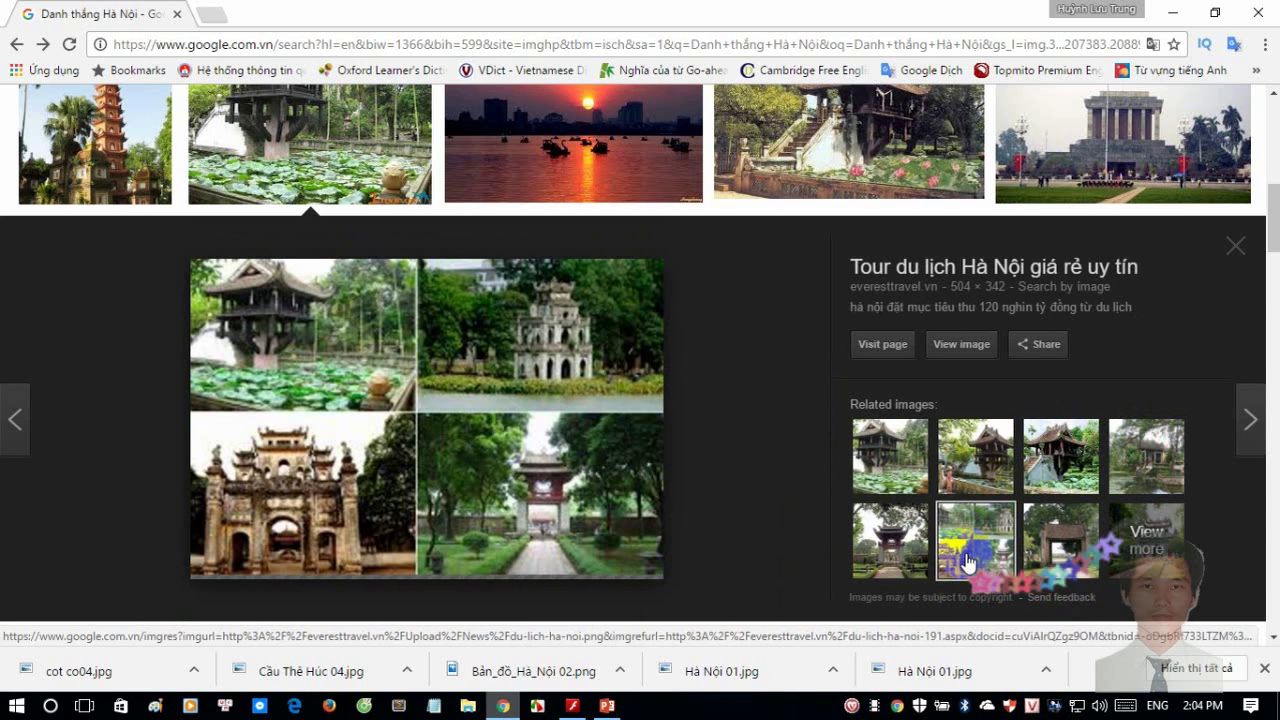
pyautogui.click(907, 565)
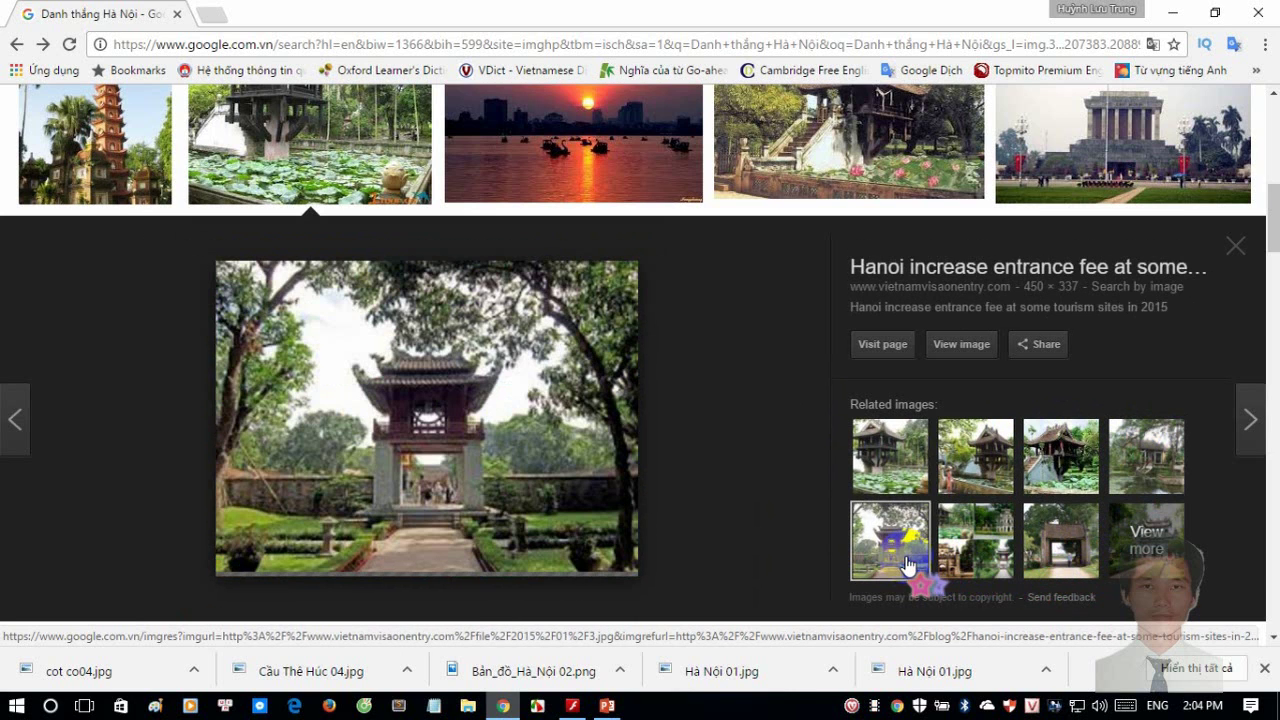
pyautogui.click(898, 462)
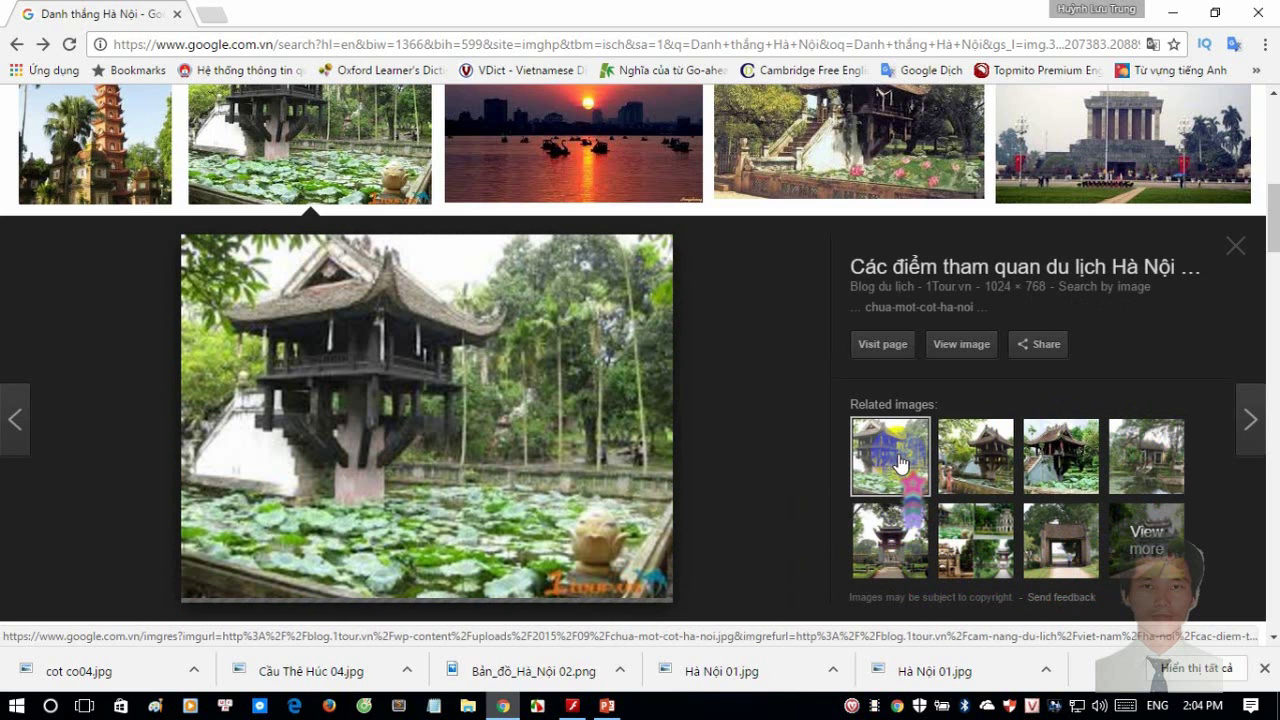
pyautogui.click(1235, 247)
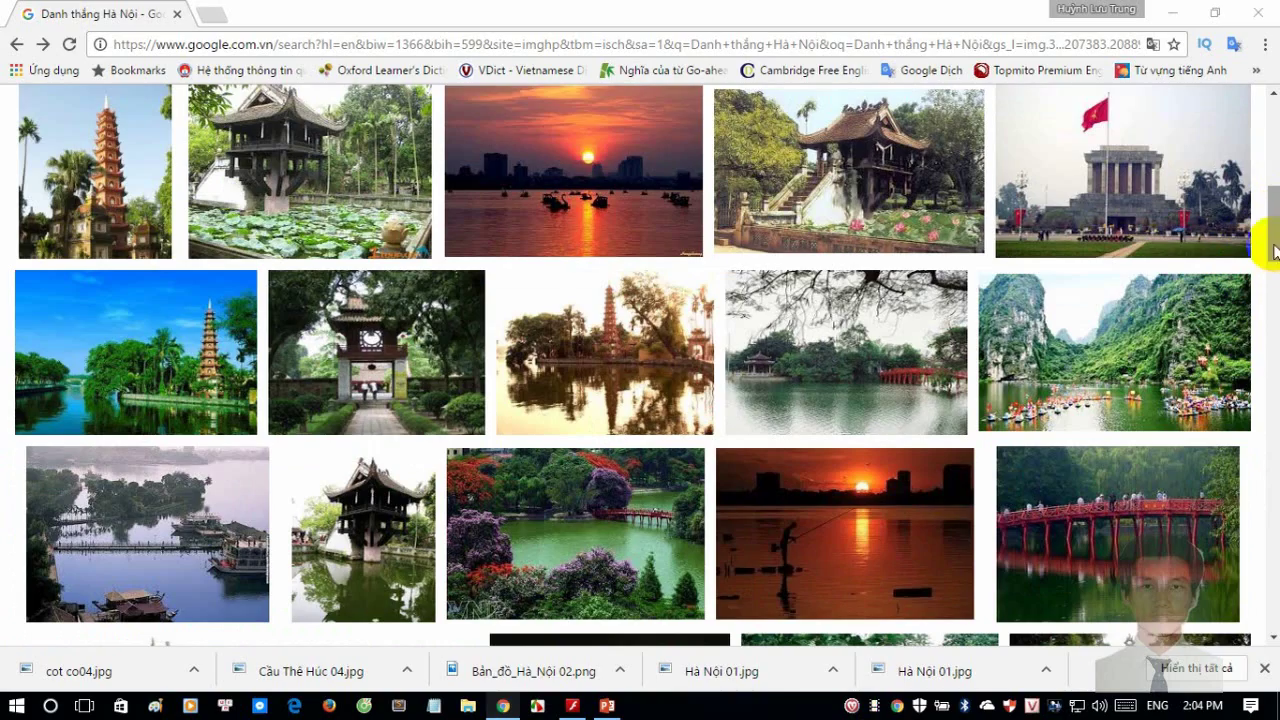
# - Open the 1024 × 768 One Pillar Pagoda photo and save it to the Desktop as JPEG "chùa một cột"
pyautogui.moveTo(1270, 230); pyautogui.dragTo(1275, 198)
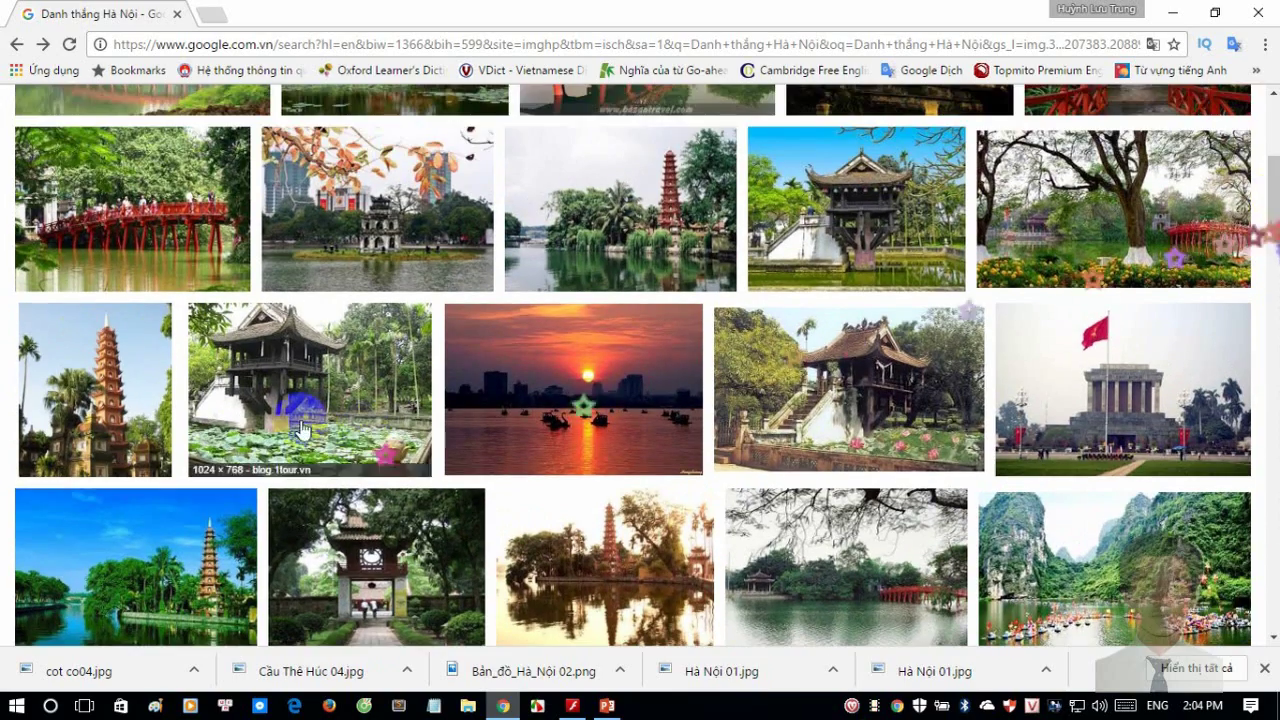
pyautogui.click(295, 410)
pyautogui.rightClick(358, 288)
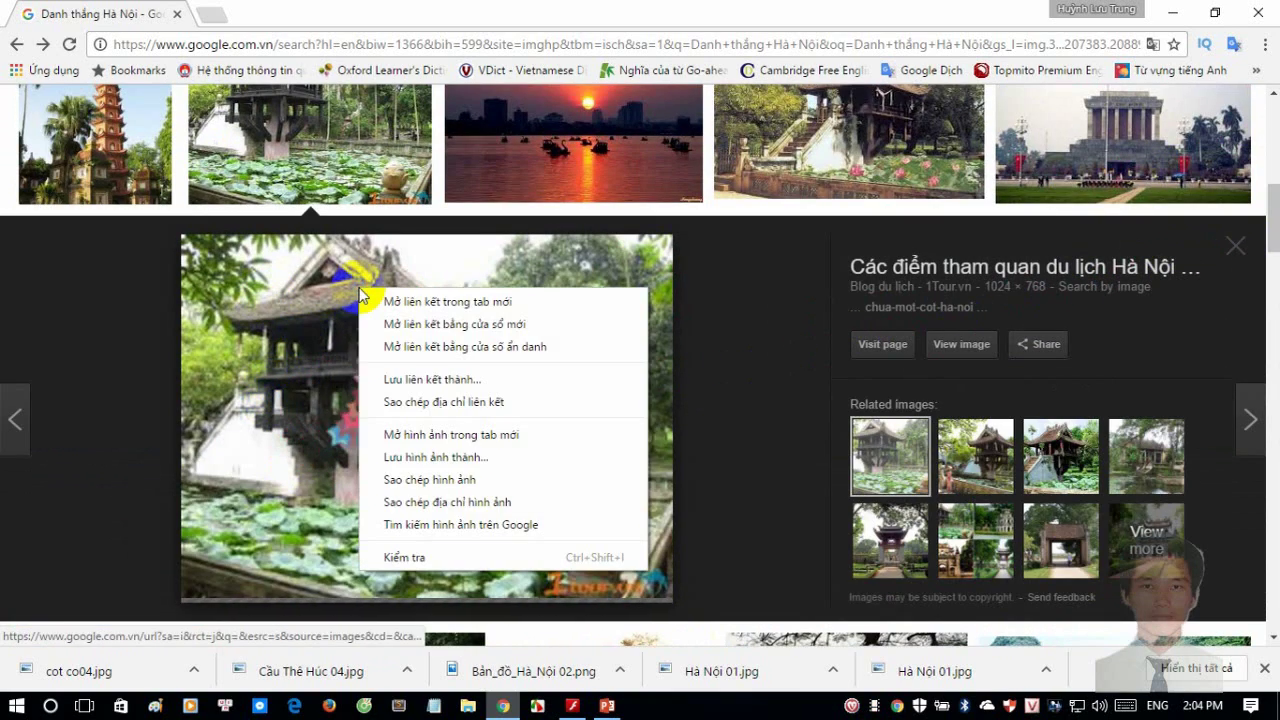
pyautogui.click(447, 458)
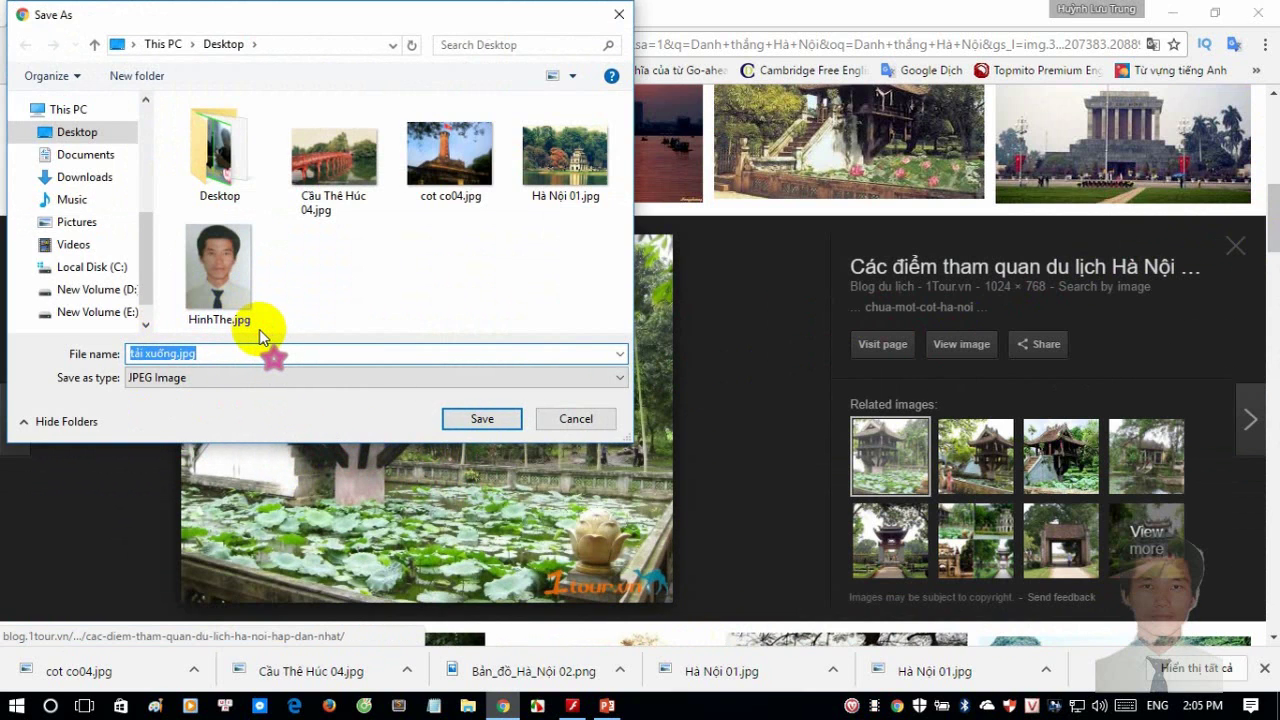
pyautogui.write('chùa một cột')
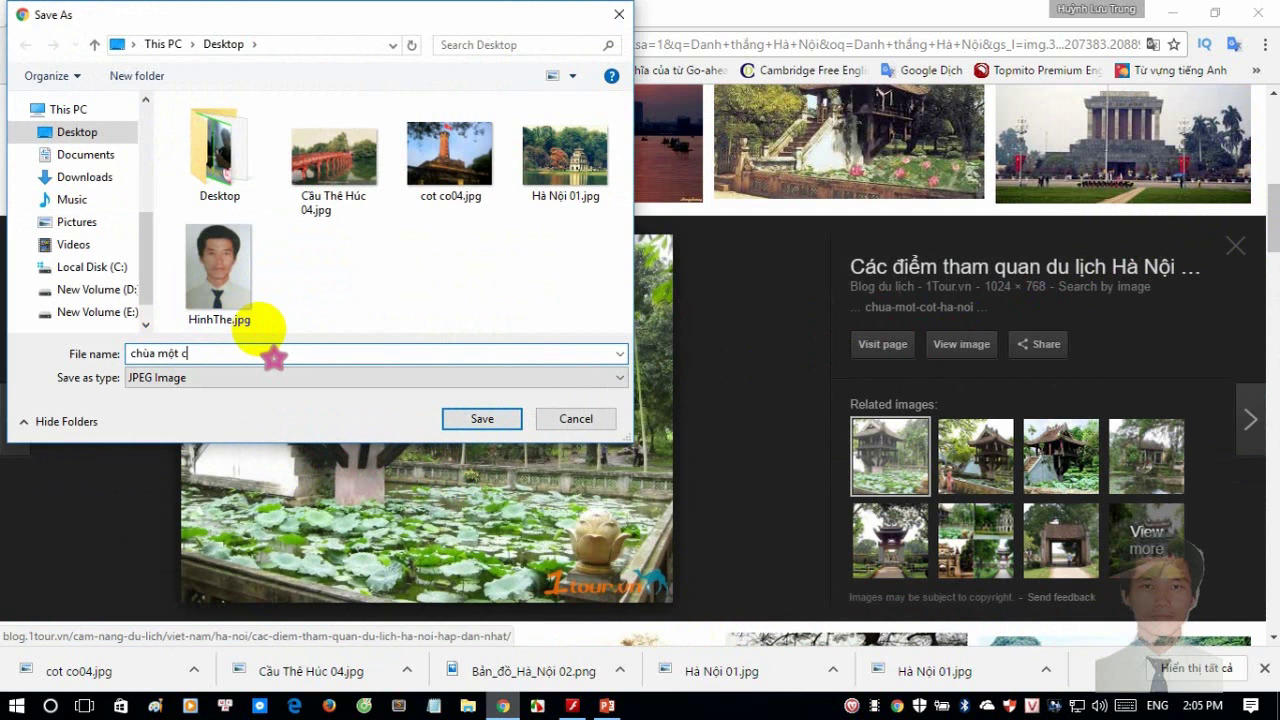
pyautogui.click(452, 418)
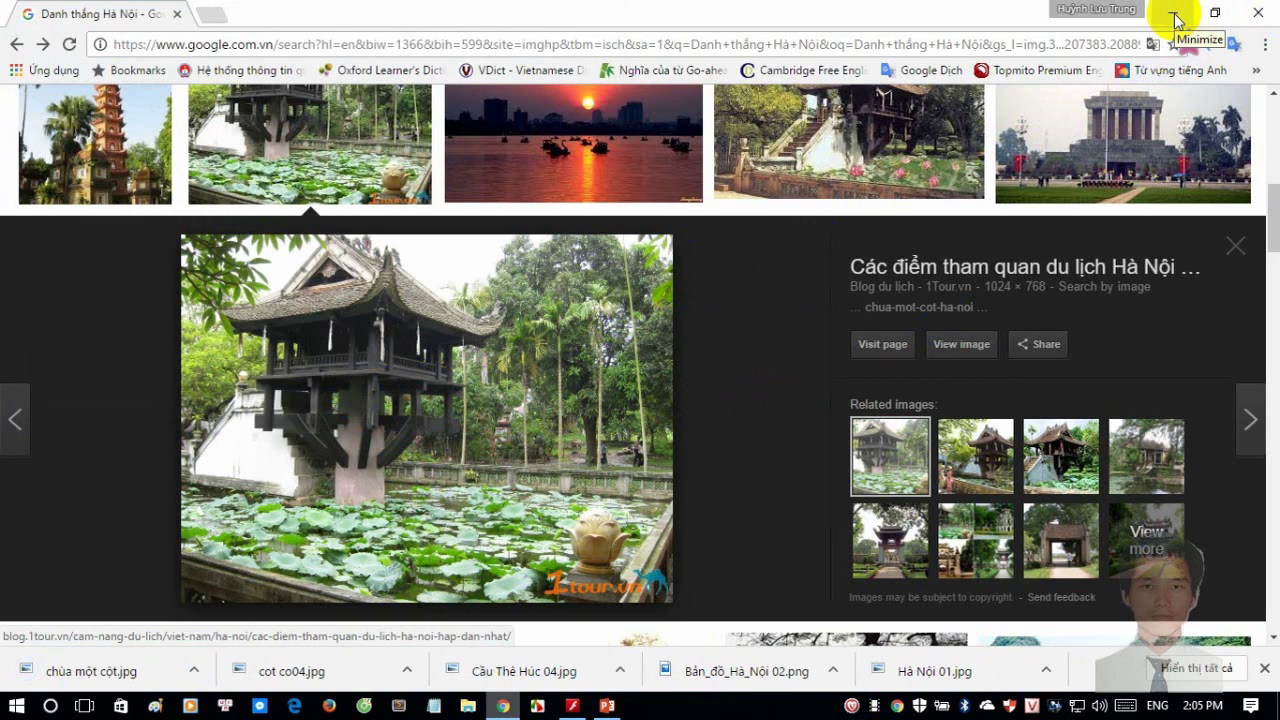
# - Open the 540 × 360 lake sunset photo from Tổng cục Du lịch, comparing it with the textbook's sample slides and a related image
pyautogui.click(594, 133)
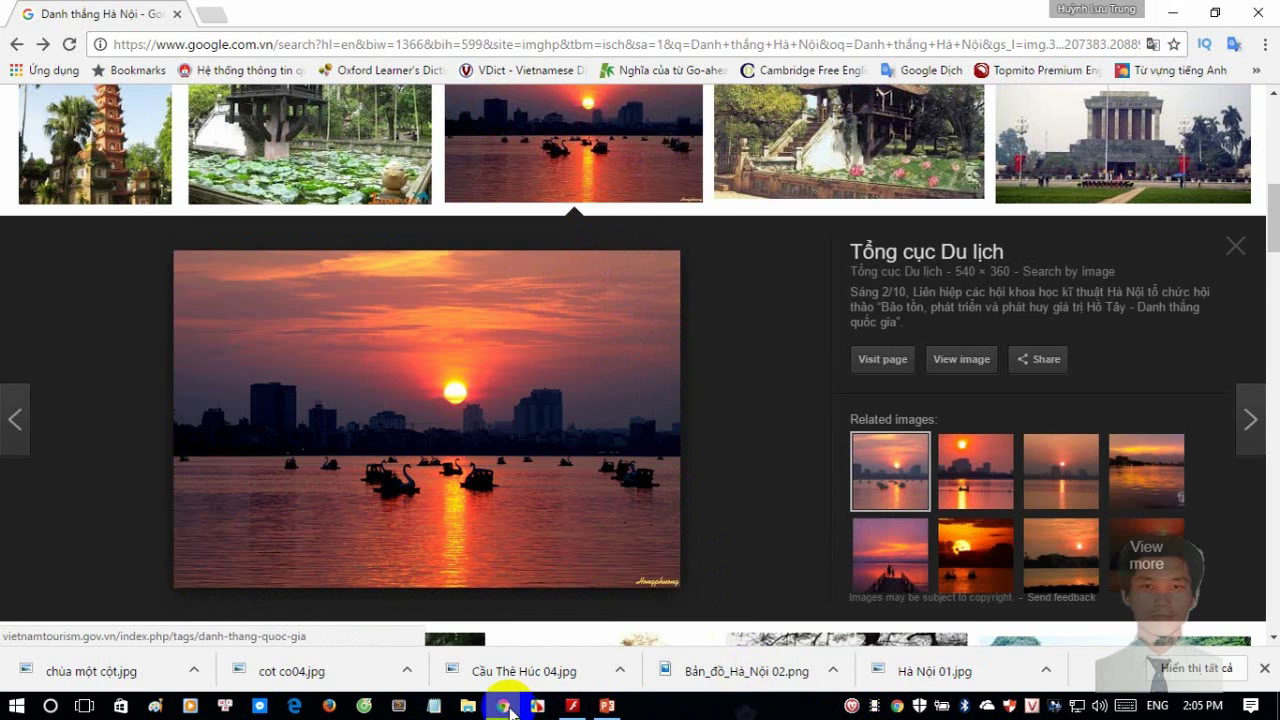
pyautogui.click(573, 706)
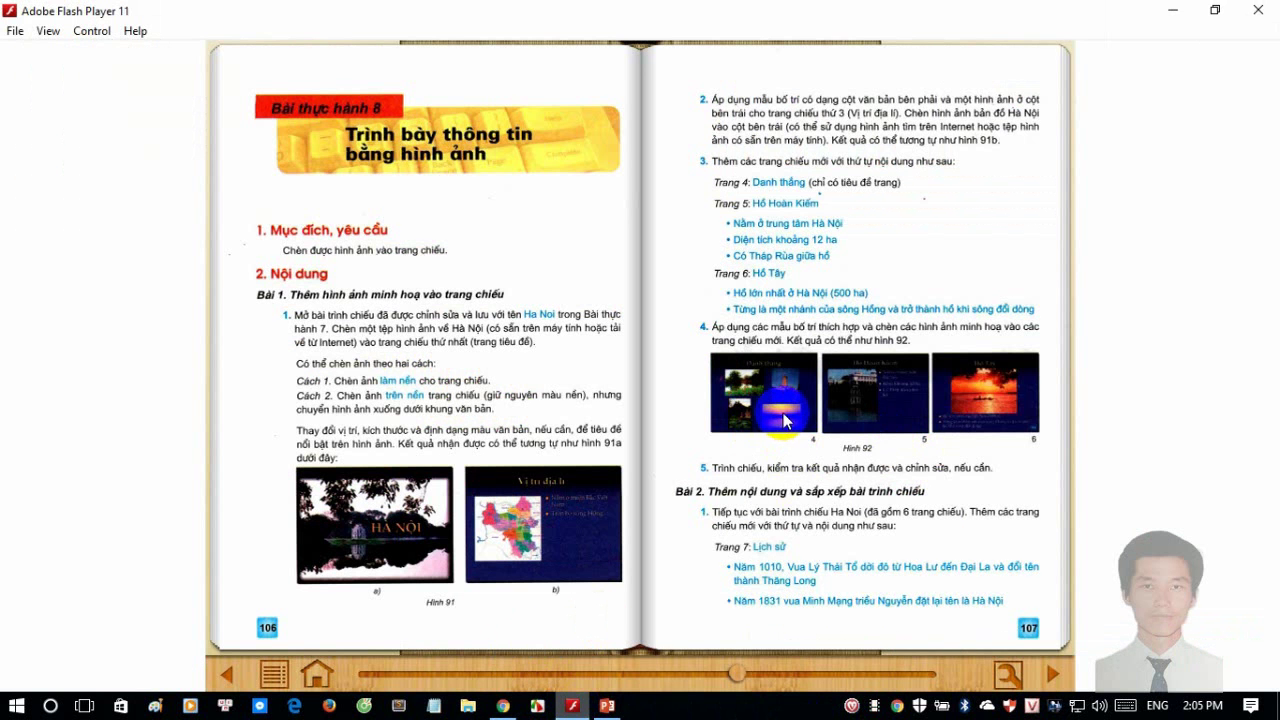
pyautogui.click(575, 708)
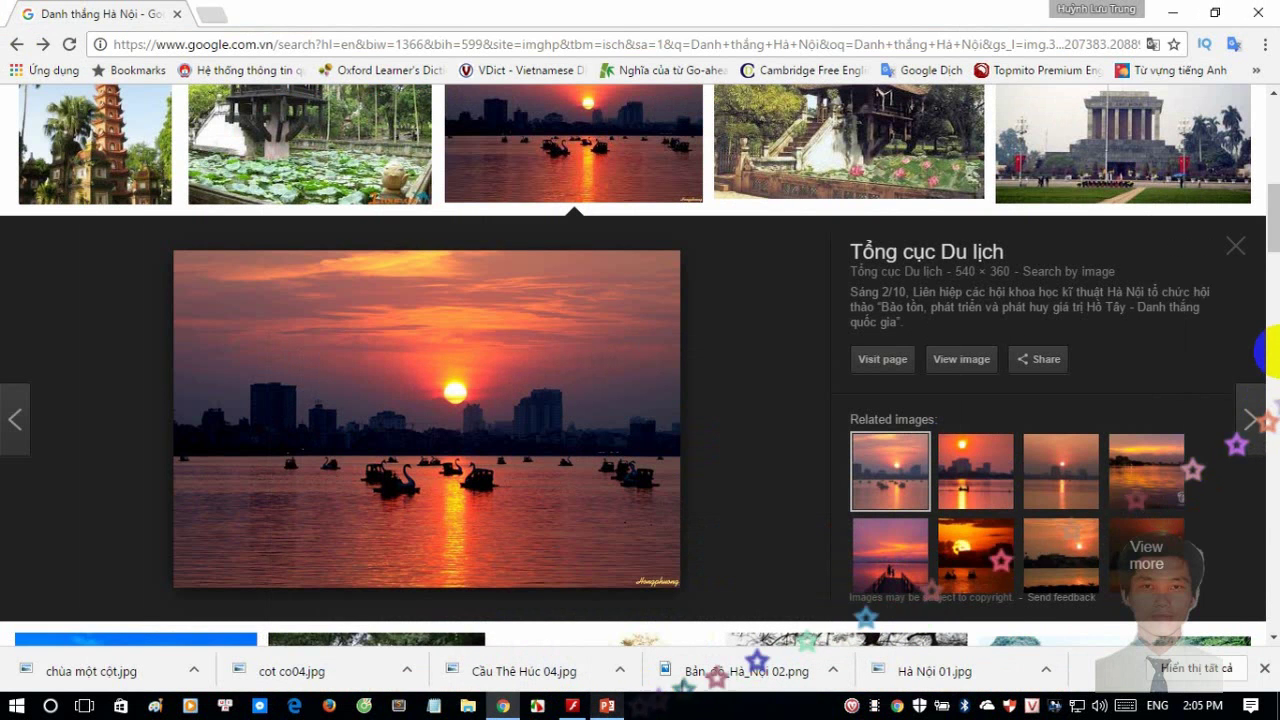
pyautogui.click(1143, 460)
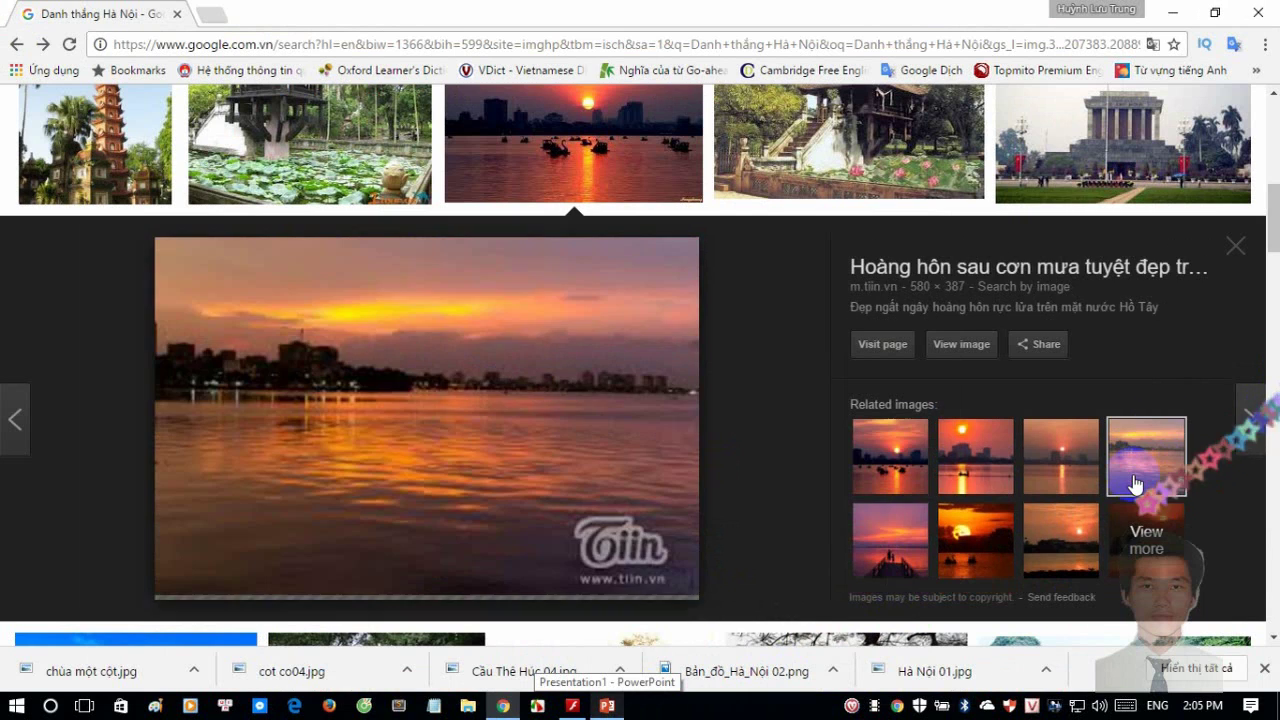
pyautogui.click(878, 477)
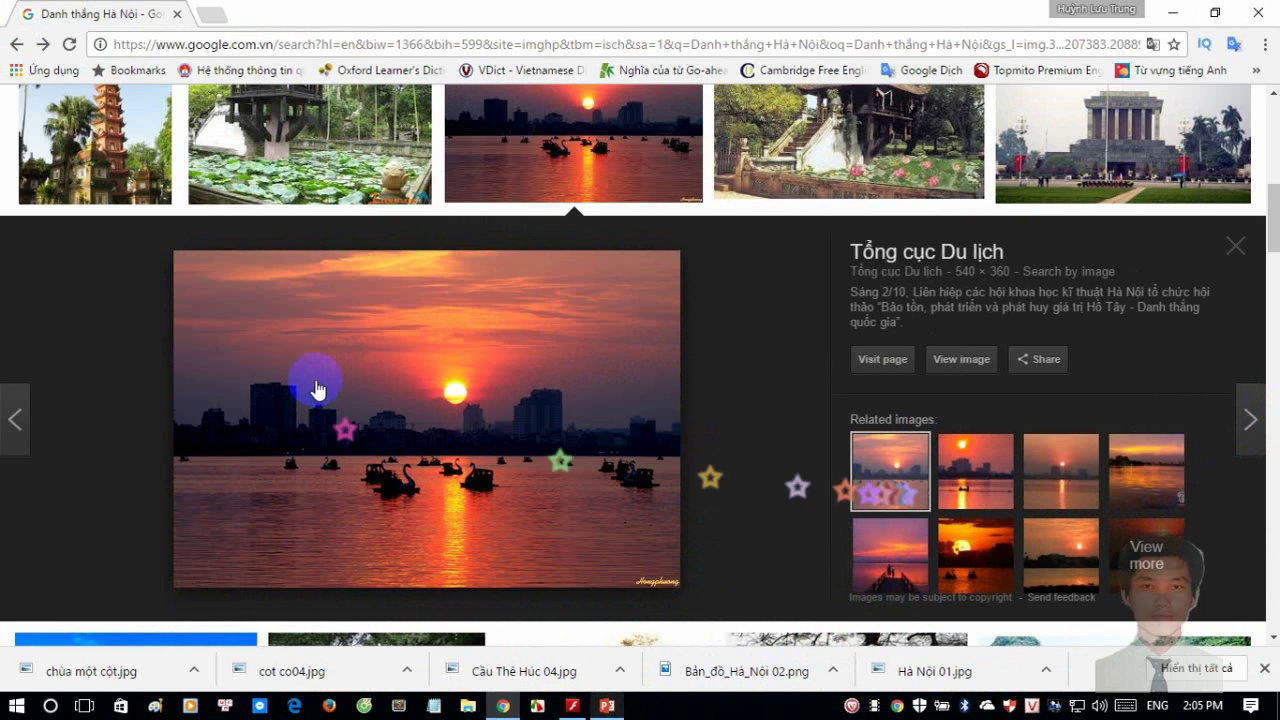
# - Save the 540 × 360 lake sunset photo to the Desktop as JPEG "hoang hon04"
pyautogui.rightClick(416, 342)
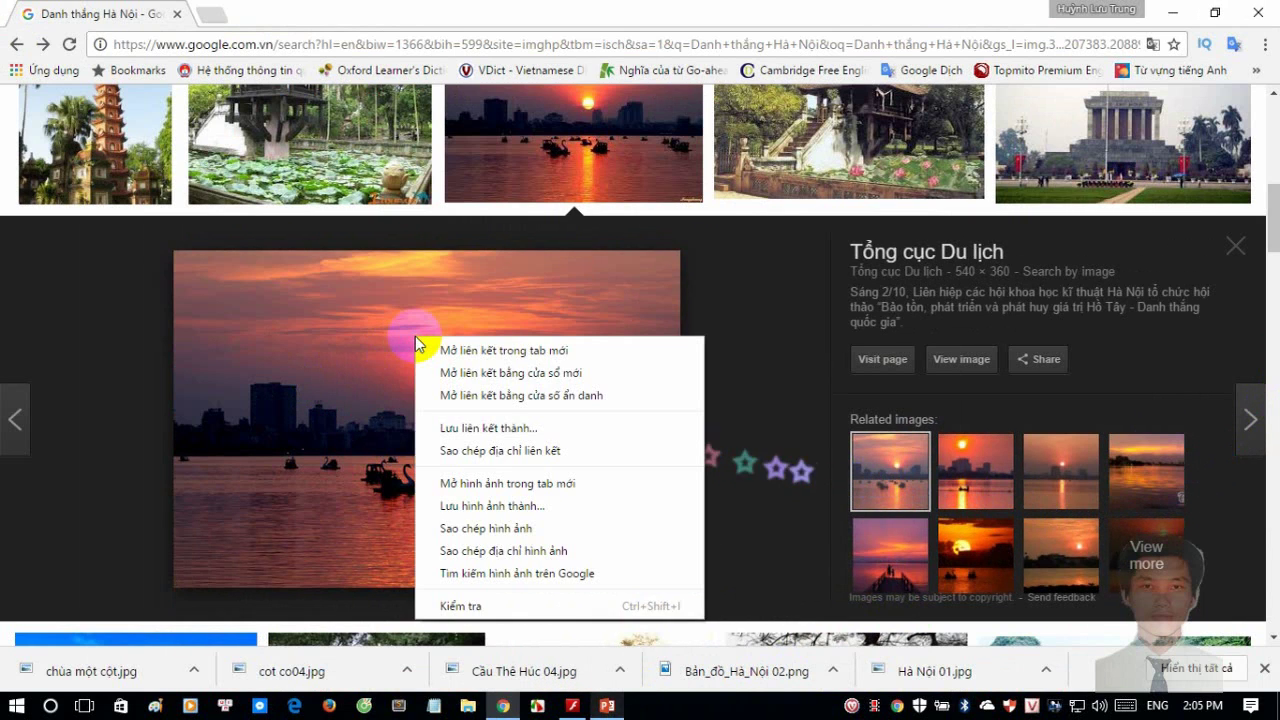
pyautogui.click(495, 506)
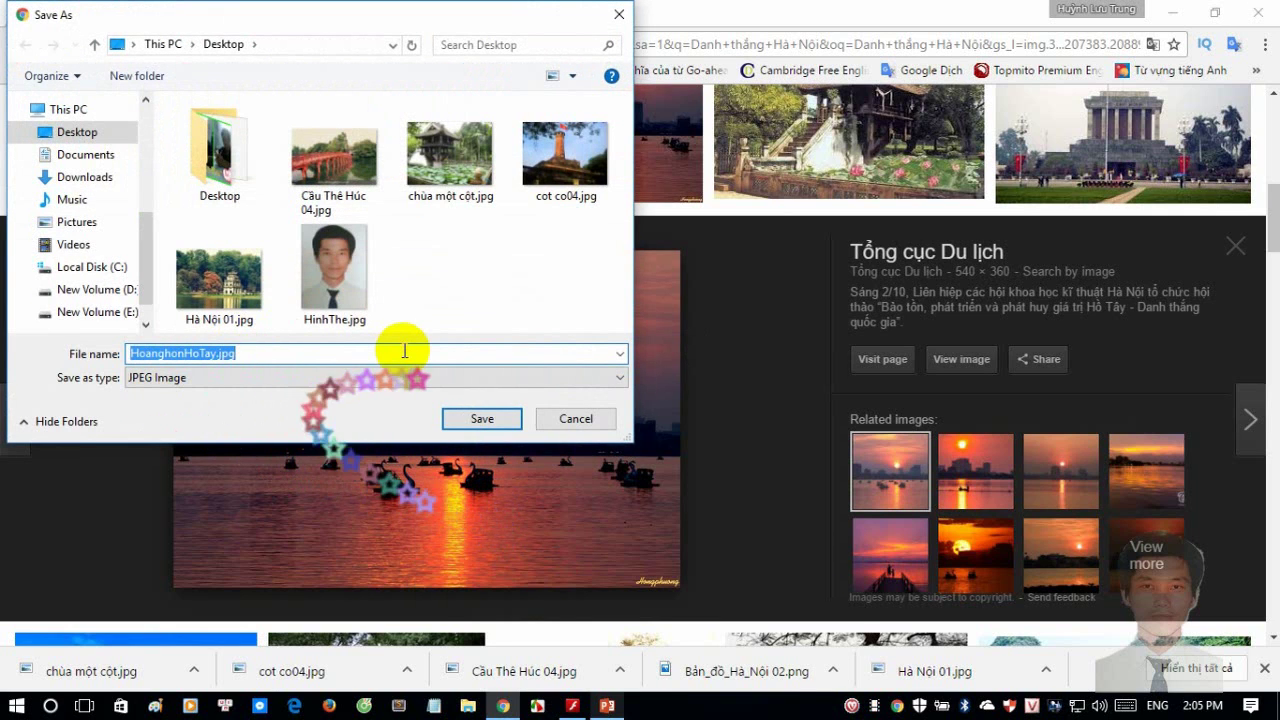
pyautogui.write('hoang hon')
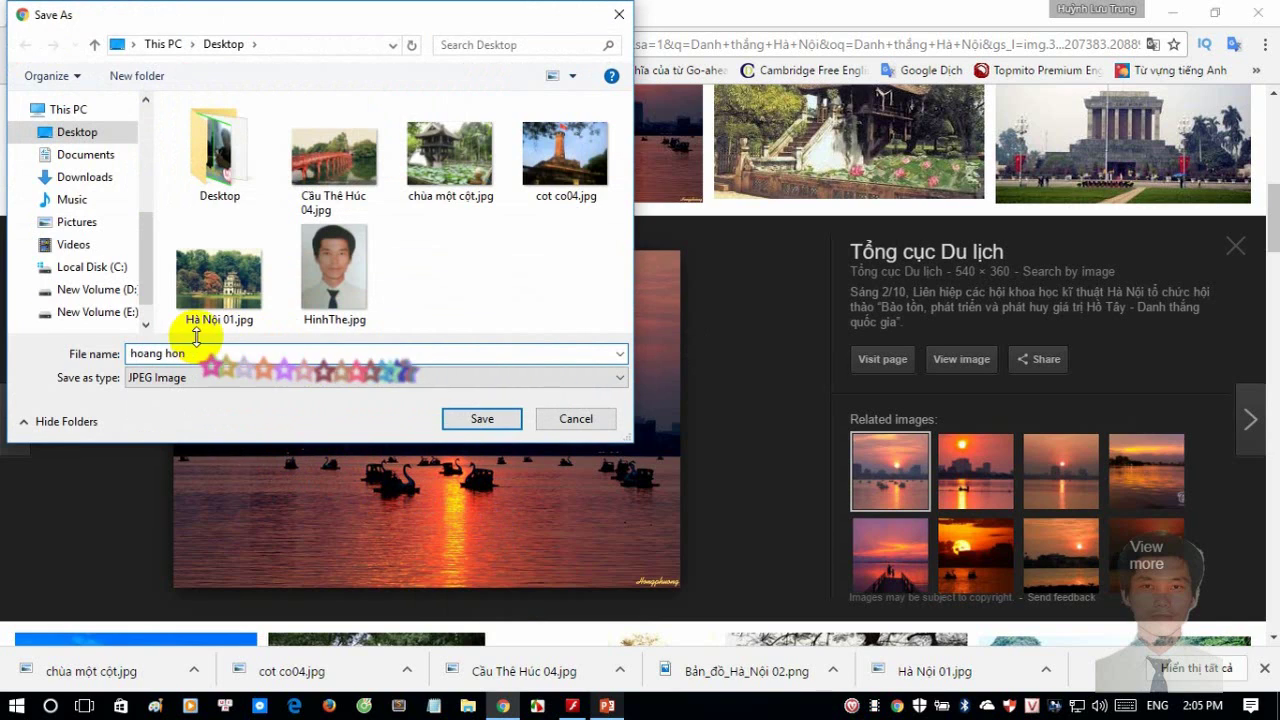
pyautogui.write('04')
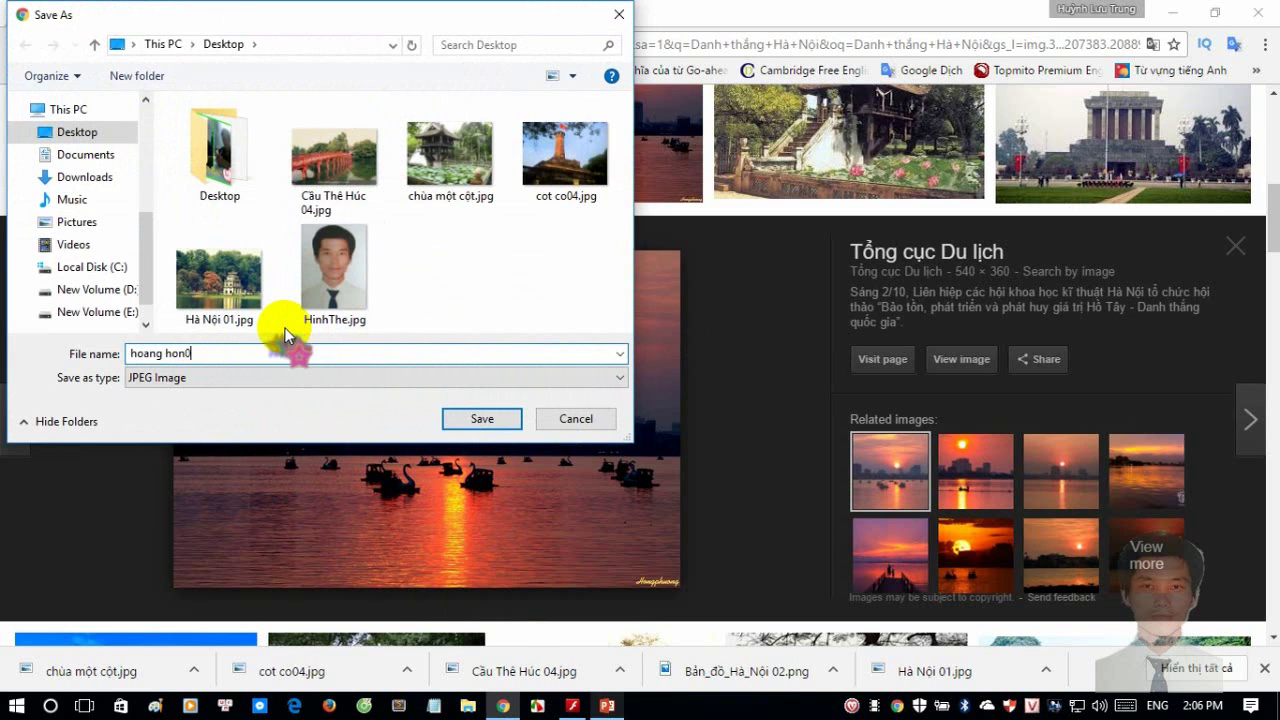
pyautogui.click(490, 420)
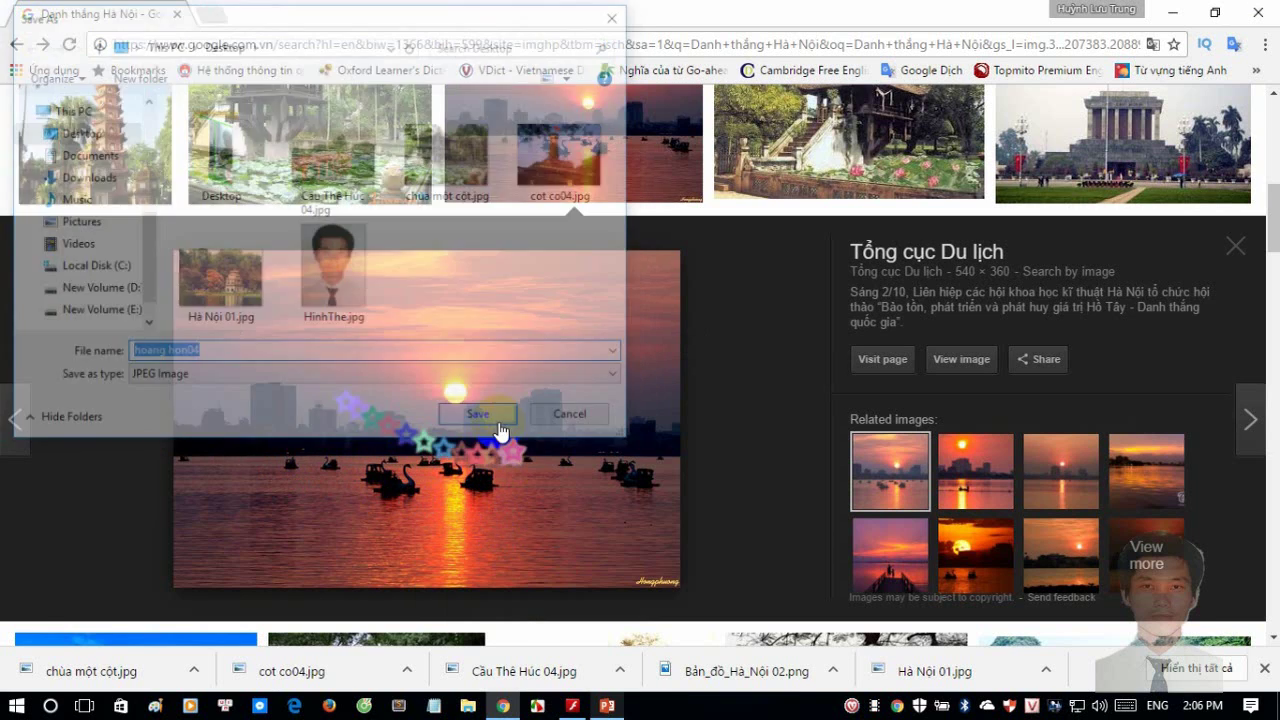
# - Return to the "Danh Thắng" slide in PowerPoint and delete its empty content placeholder
pyautogui.click(1172, 13)
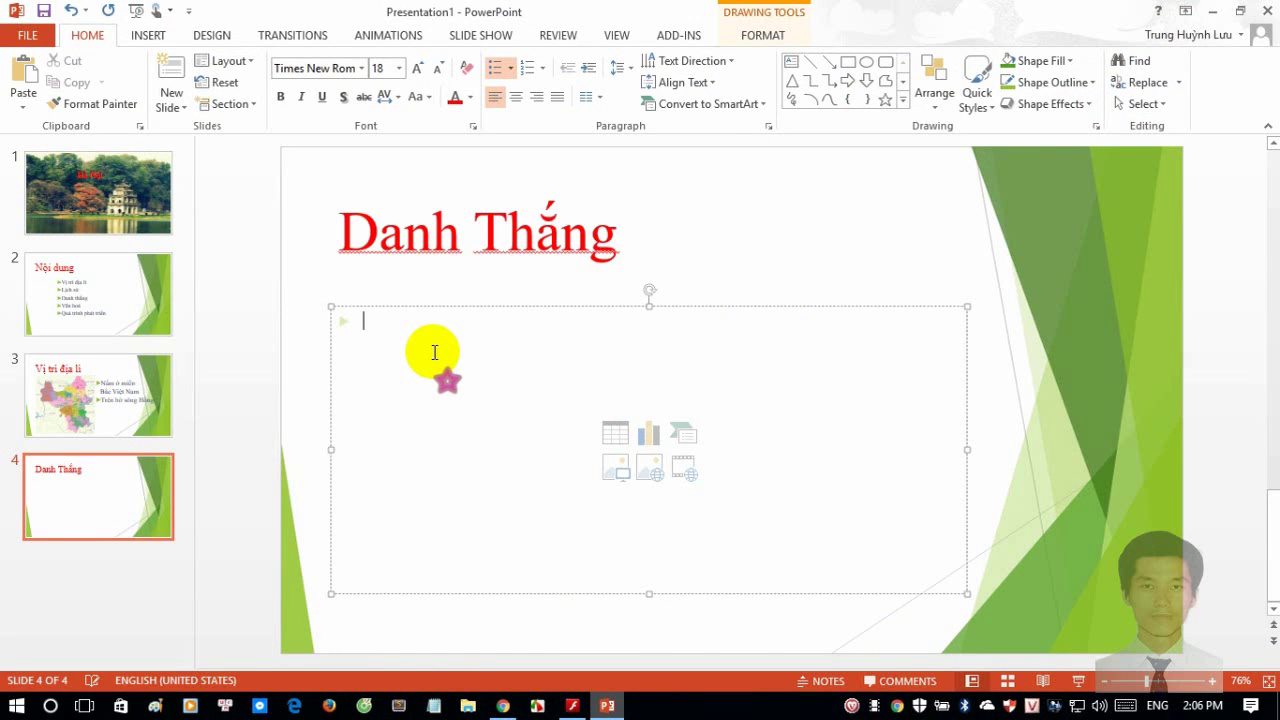
pyautogui.click(472, 303)
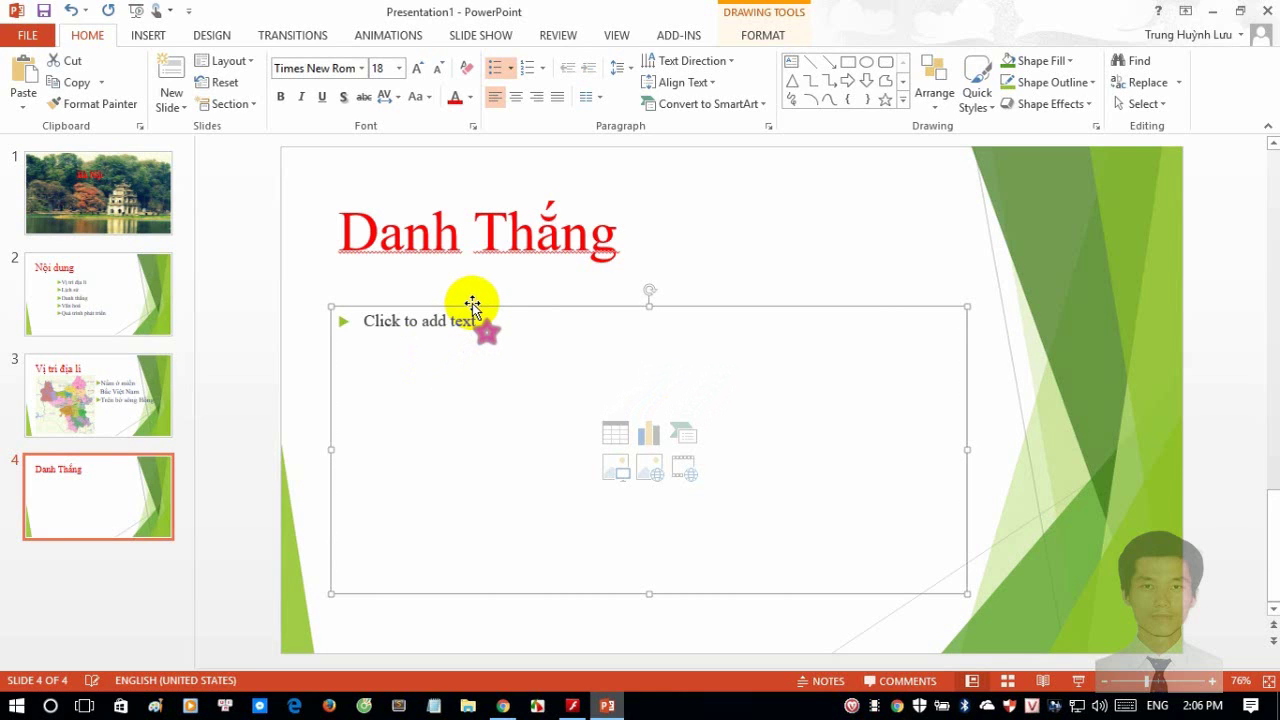
pyautogui.press('Delete')
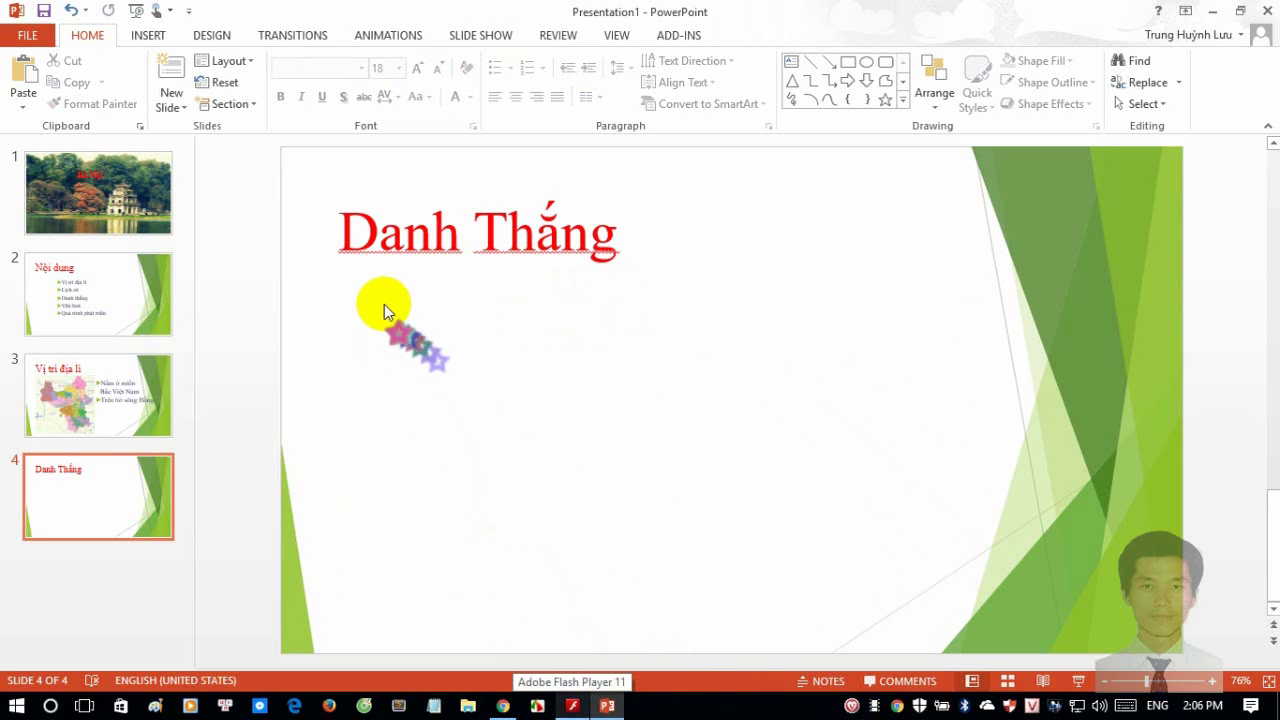
# - Insert "Cầu Thê Húc 04.jpg", "cot co04.jpg", "hoang hon04.jpg" and "chùa một cột.jpg" from the Desktop onto the "Danh Thắng" slide
pyautogui.click(148, 35)
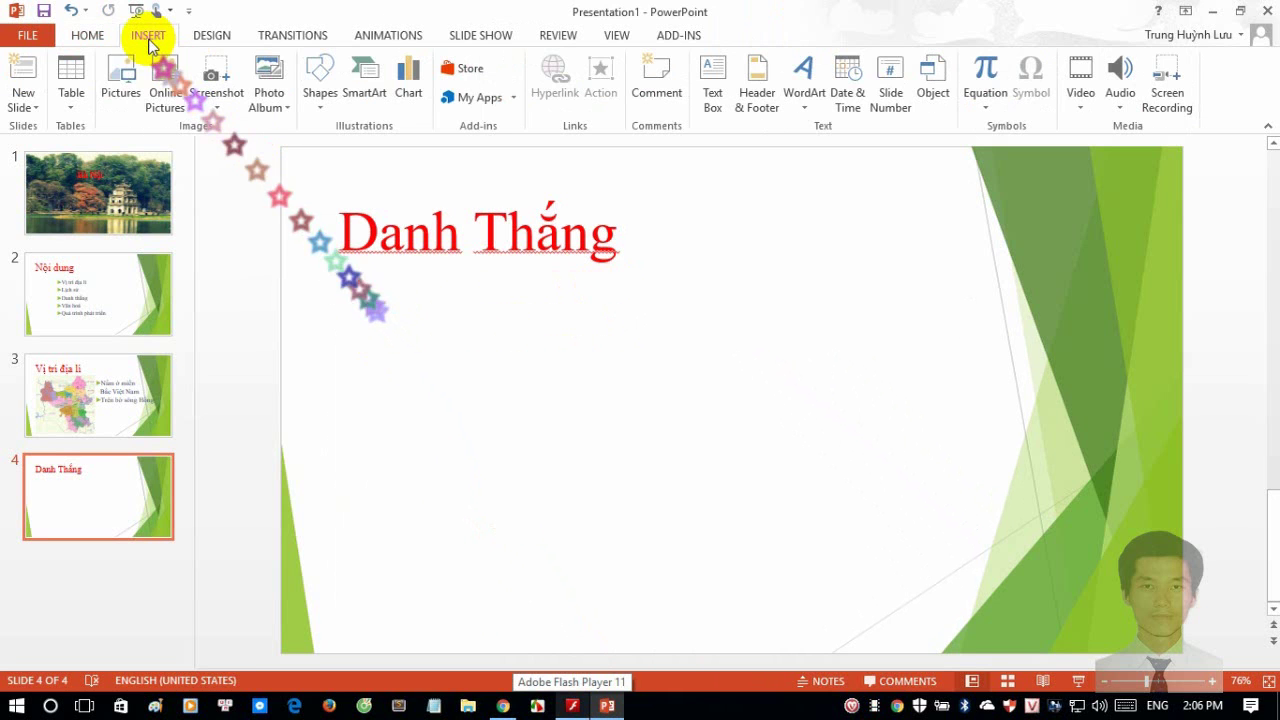
pyautogui.click(118, 96)
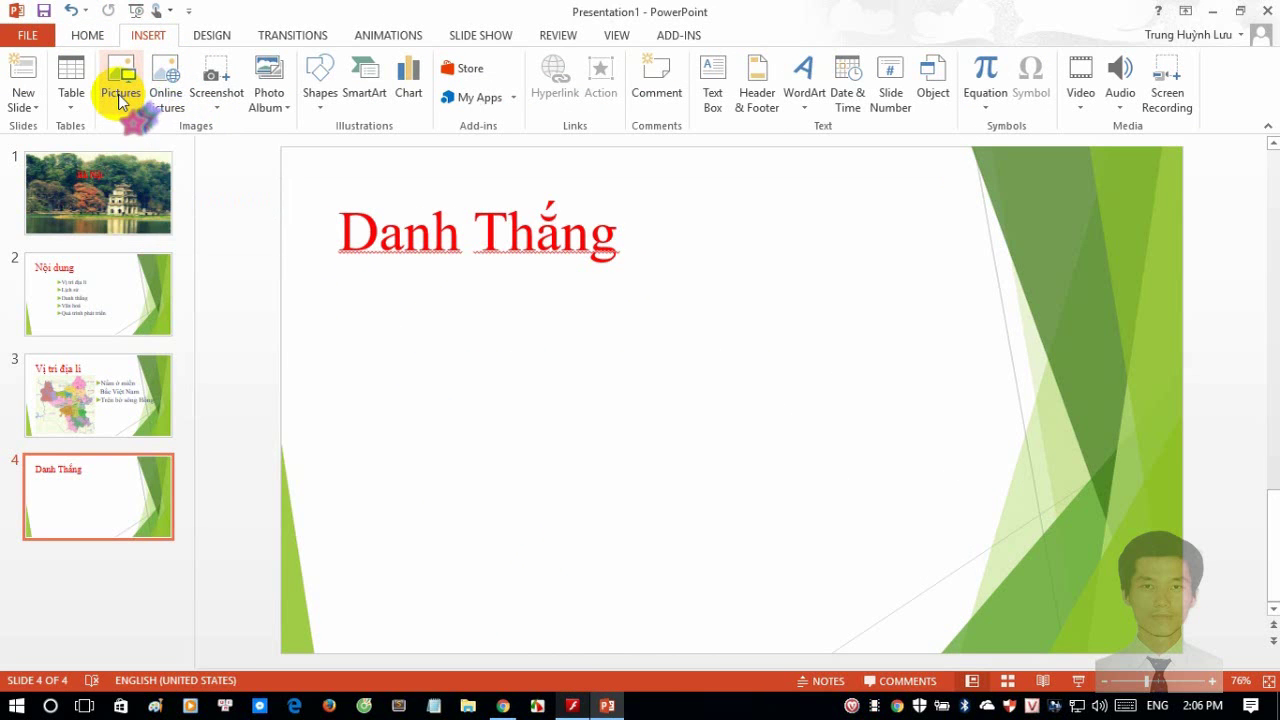
pyautogui.click(458, 158)
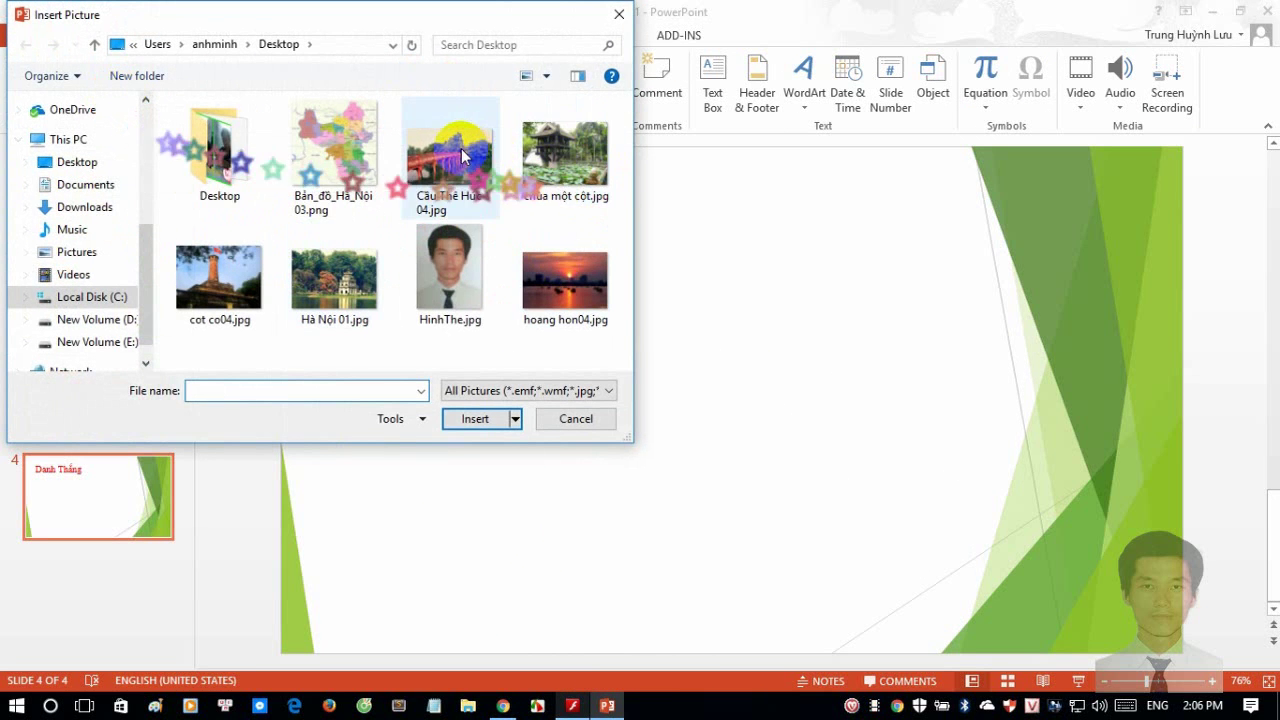
pyautogui.keyDown('ctrl'); pyautogui.click(222, 285); pyautogui.keyUp('ctrl')
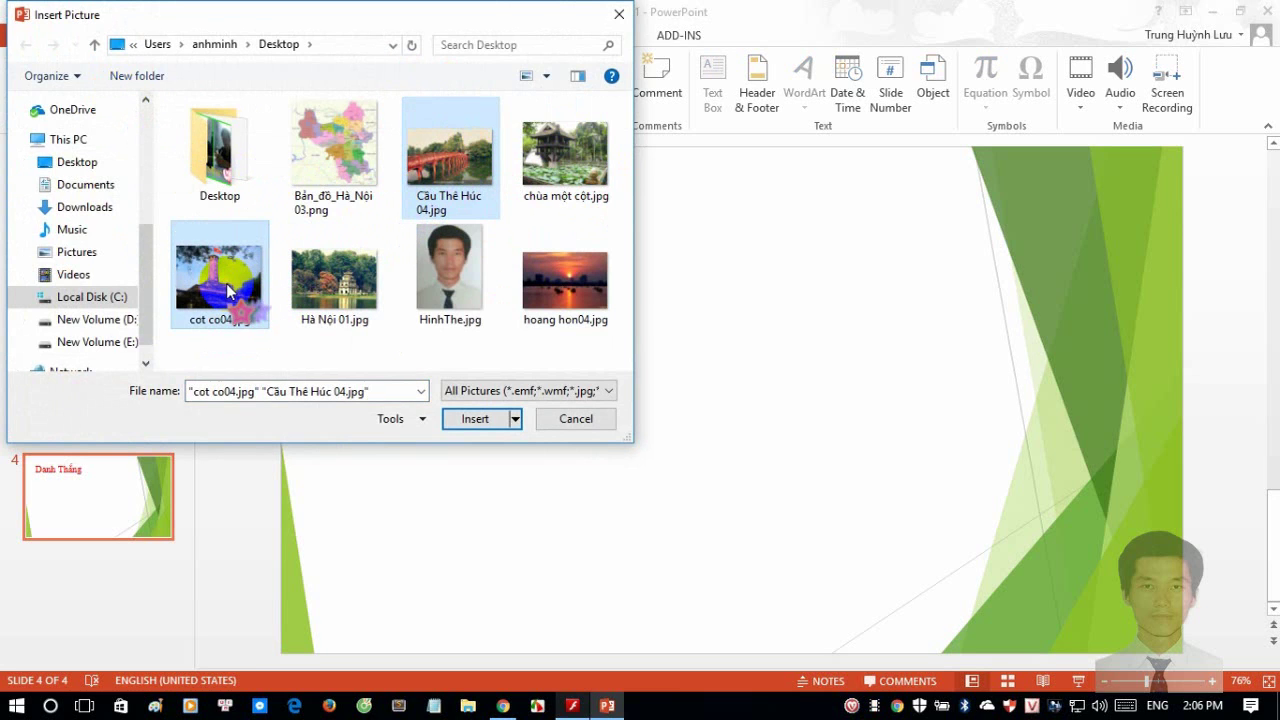
pyautogui.keyDown('ctrl'); pyautogui.click(546, 287); pyautogui.keyUp('ctrl')
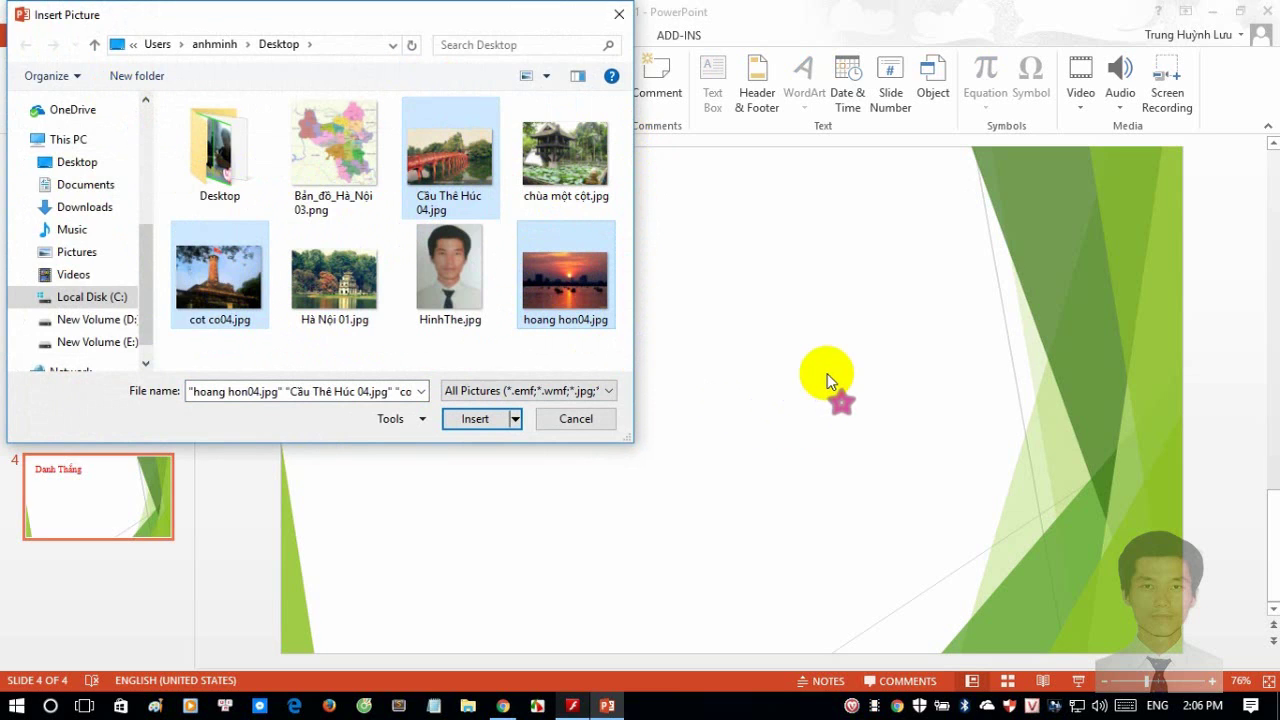
pyautogui.keyDown('ctrl'); pyautogui.click(568, 160); pyautogui.keyUp('ctrl')
pyautogui.click(476, 419)
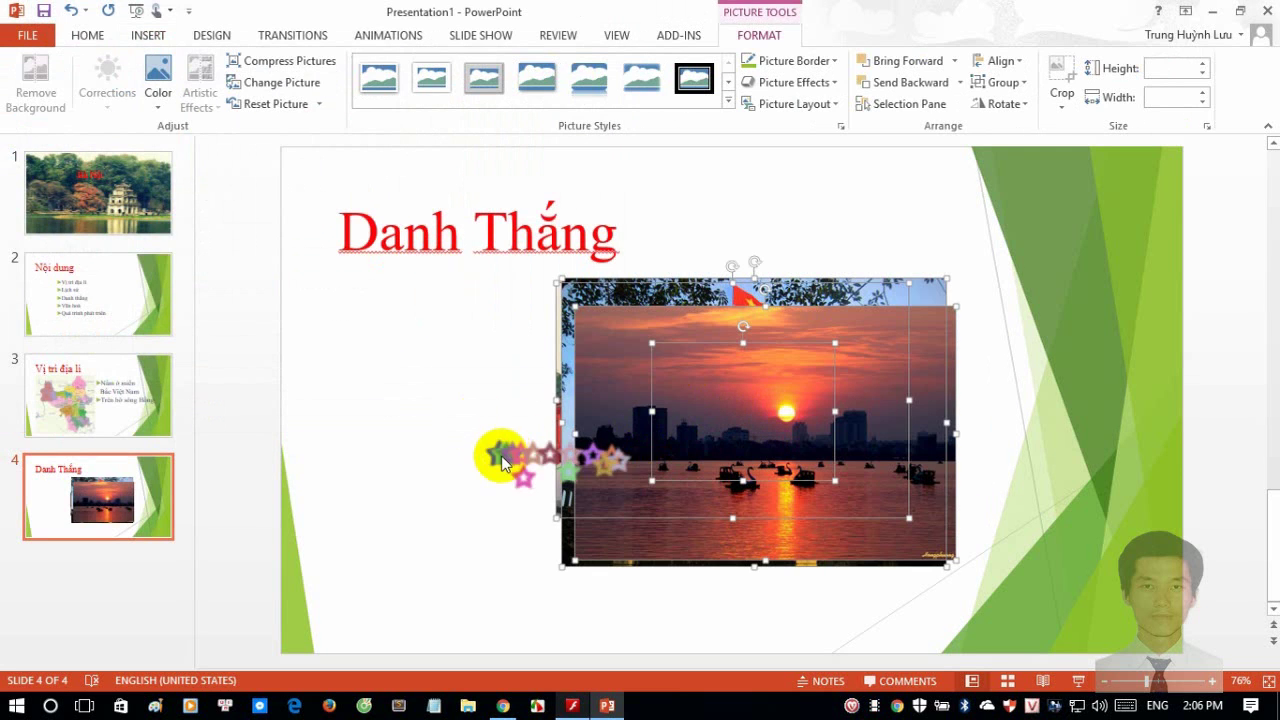
pyautogui.click(471, 477)
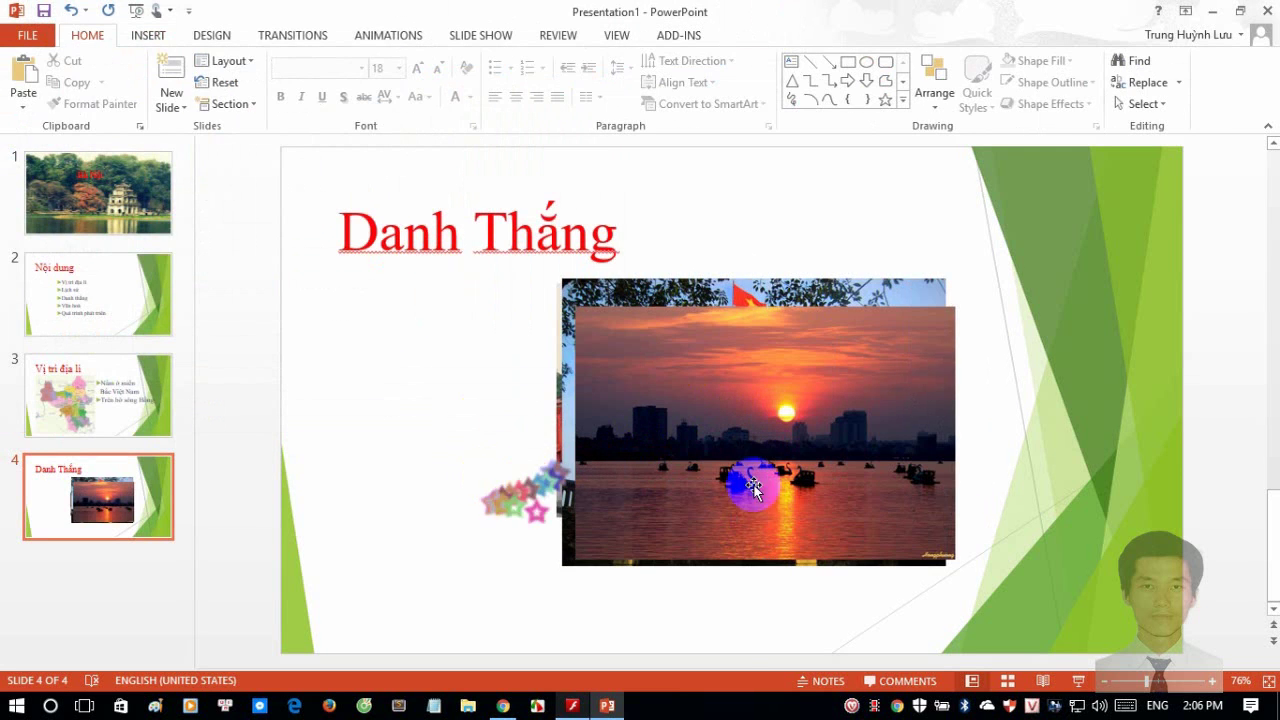
# - Check the textbook's sample slide, then spread out the stacked photos, with the sunset and flag tower on the slide's right and the bridge on its left
pyautogui.click(573, 706)
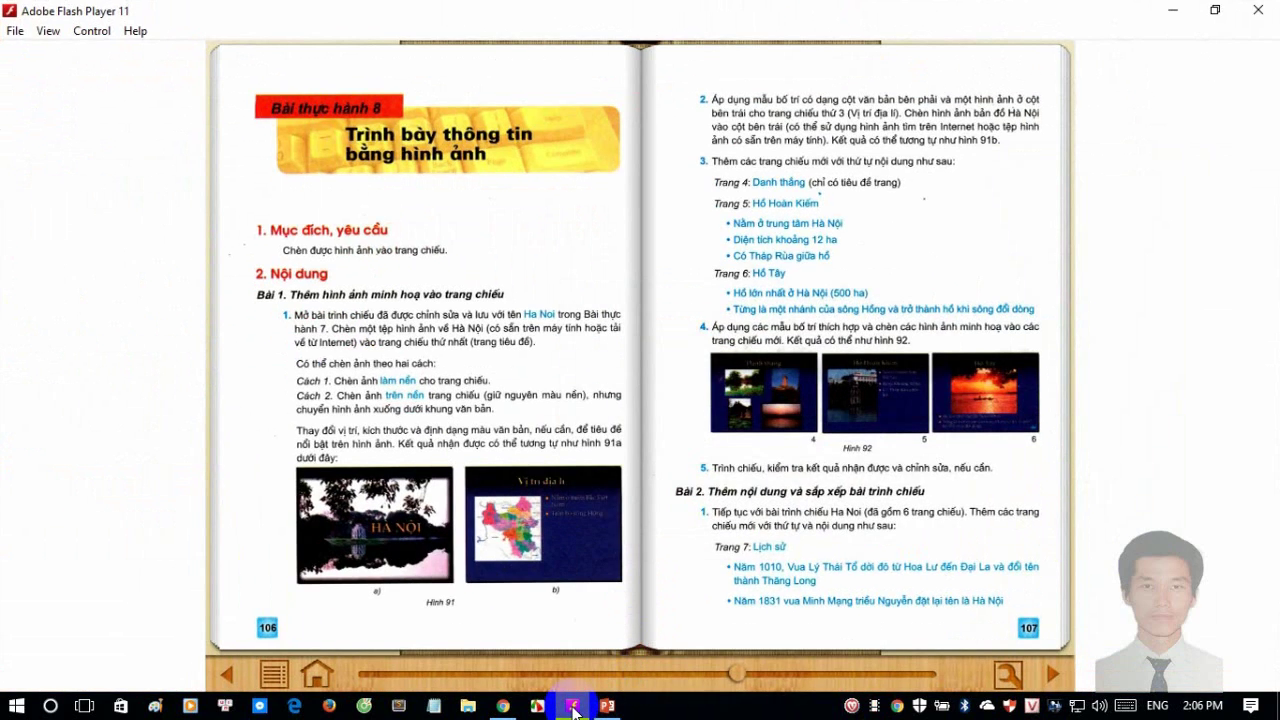
pyautogui.click(573, 706)
pyautogui.moveTo(814, 480); pyautogui.dragTo(943, 537)
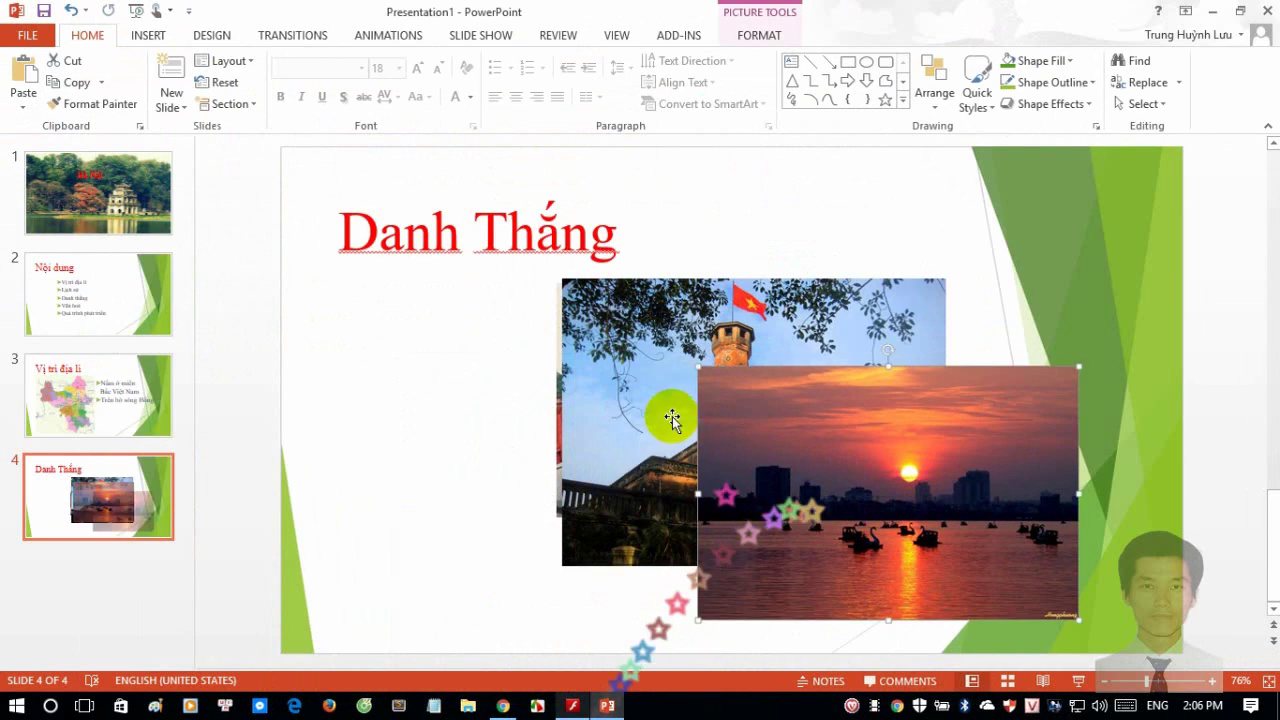
pyautogui.moveTo(671, 417); pyautogui.dragTo(832, 395)
pyautogui.moveTo(611, 441); pyautogui.dragTo(383, 433)
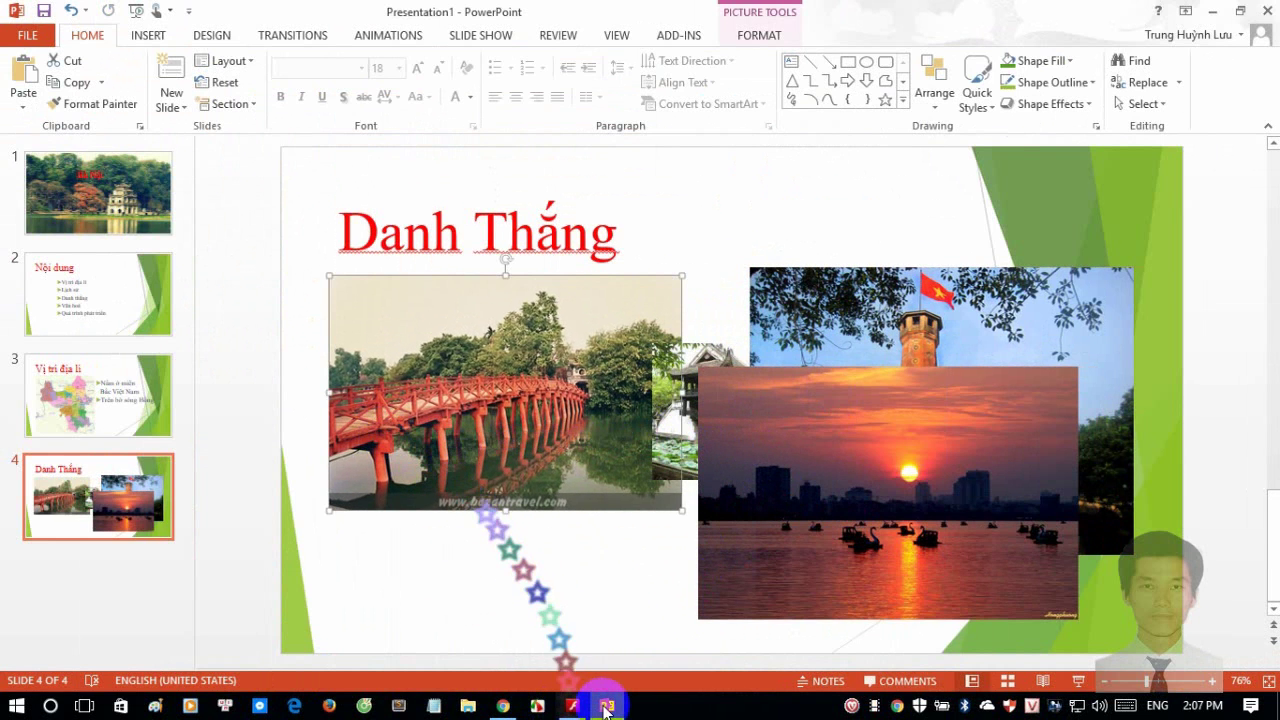
# - Recheck the textbook's sample layout and place the pagoda photo below the bridge photo, shifting the sunset photo up and nudging the bridge upward
pyautogui.click(573, 706)
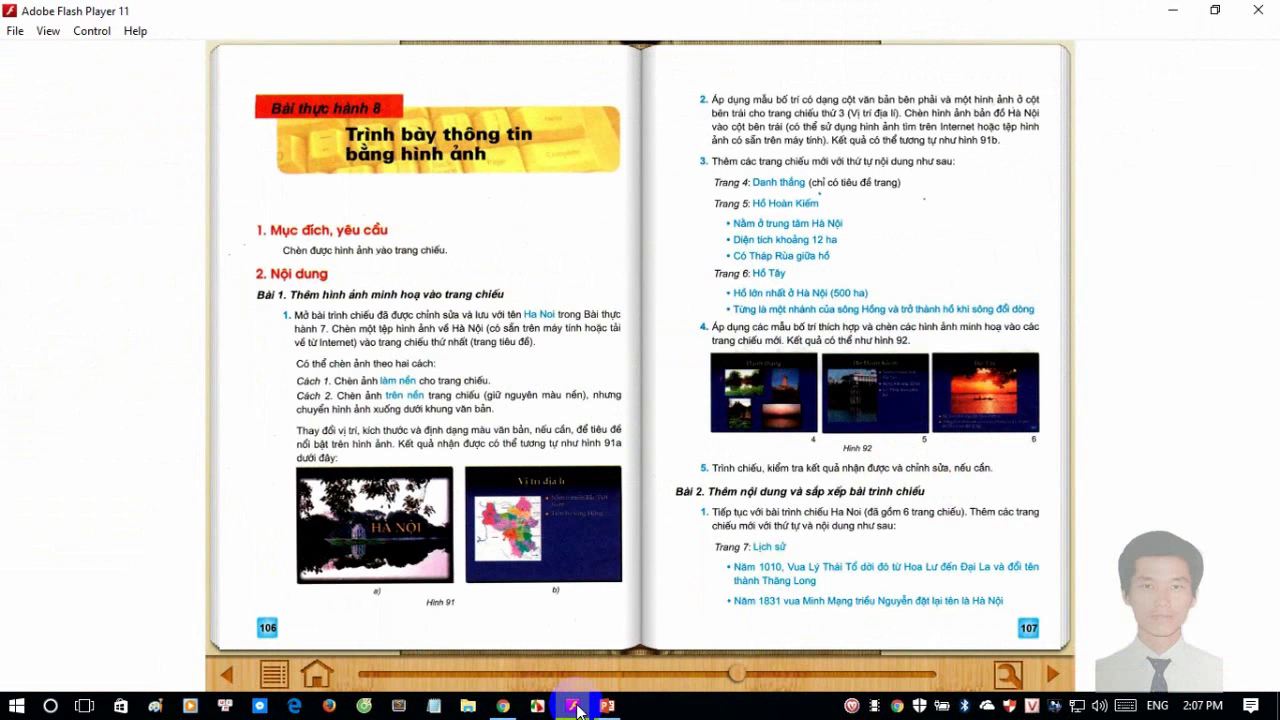
pyautogui.click(577, 708)
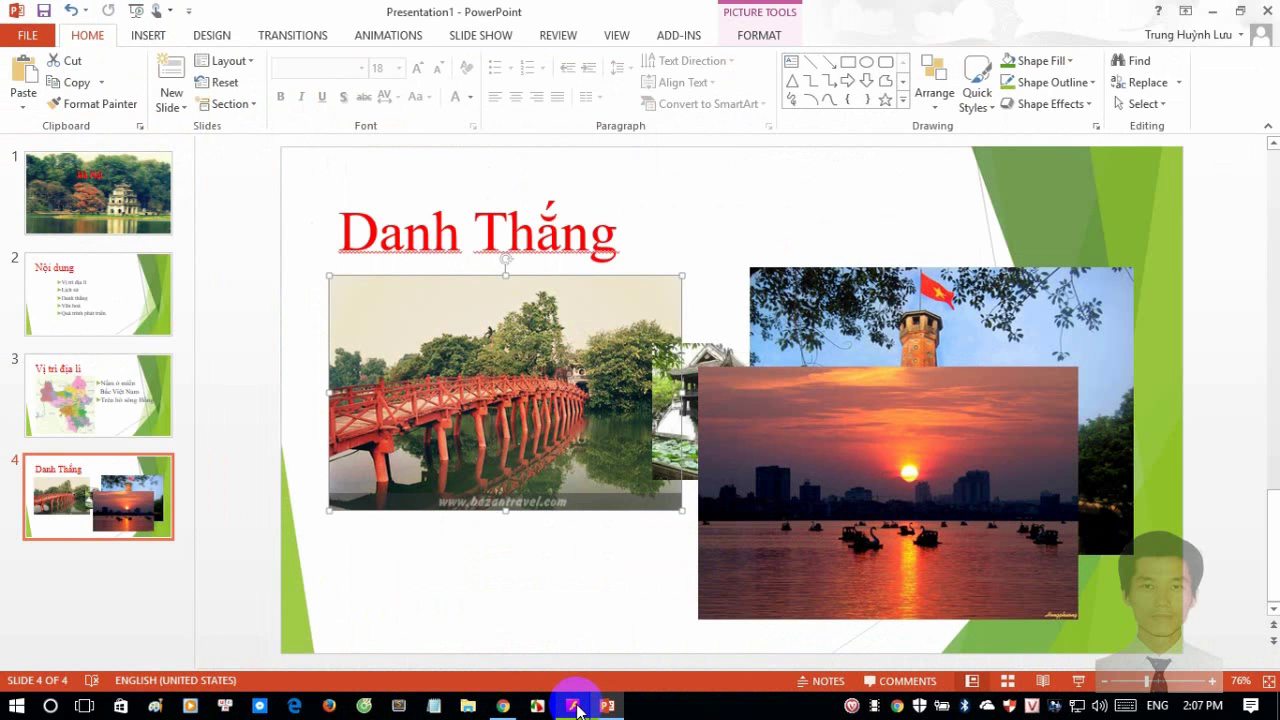
pyautogui.moveTo(857, 514); pyautogui.dragTo(981, 363)
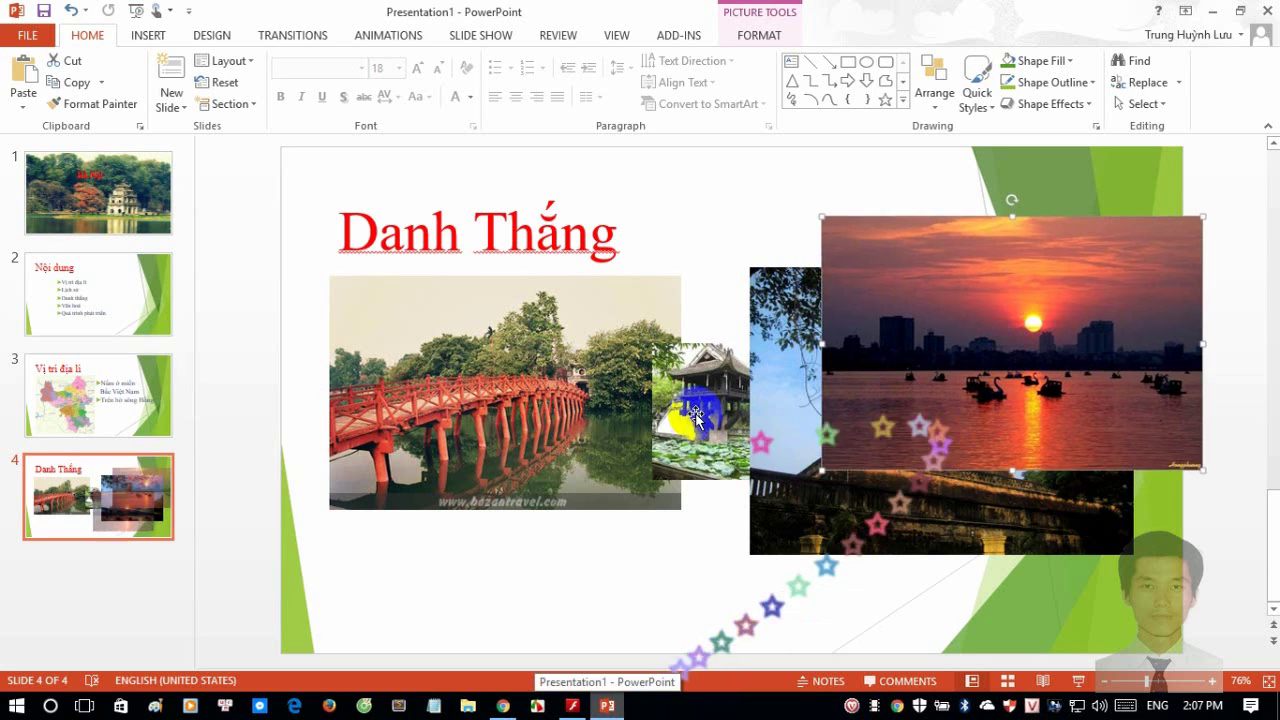
pyautogui.moveTo(529, 540); pyautogui.dragTo(531, 545)
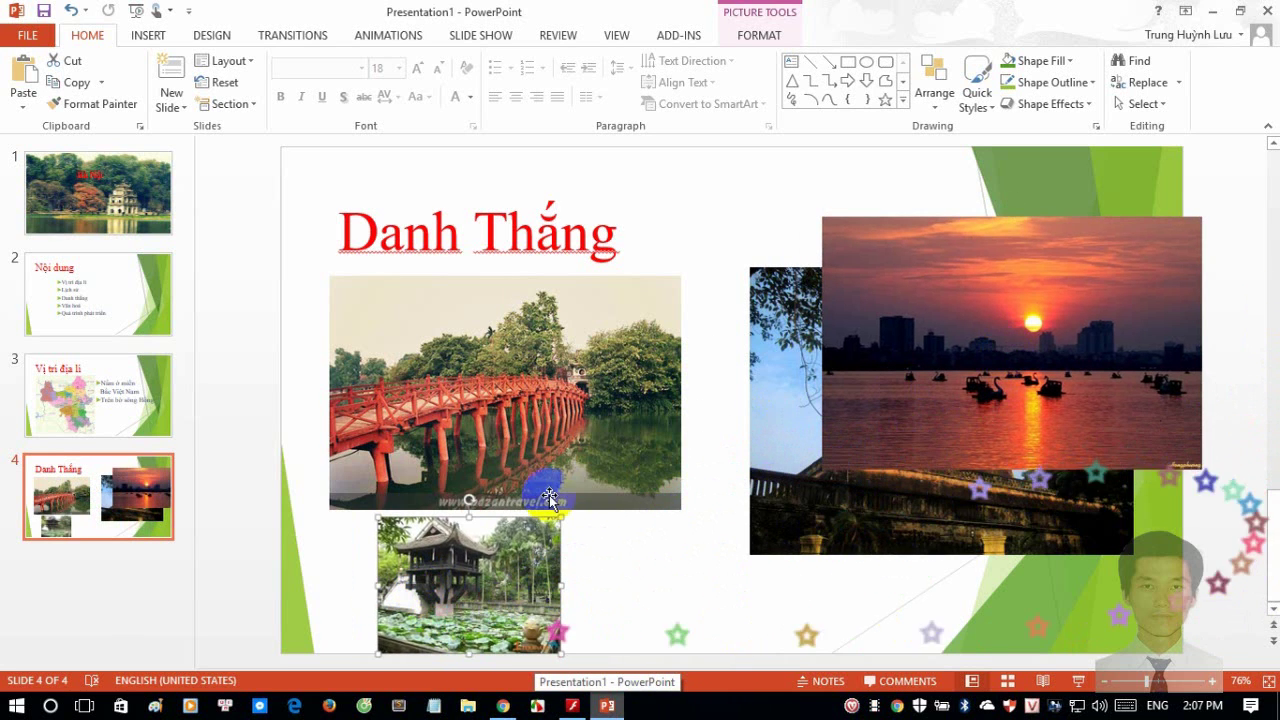
pyautogui.moveTo(514, 380); pyautogui.dragTo(516, 366)
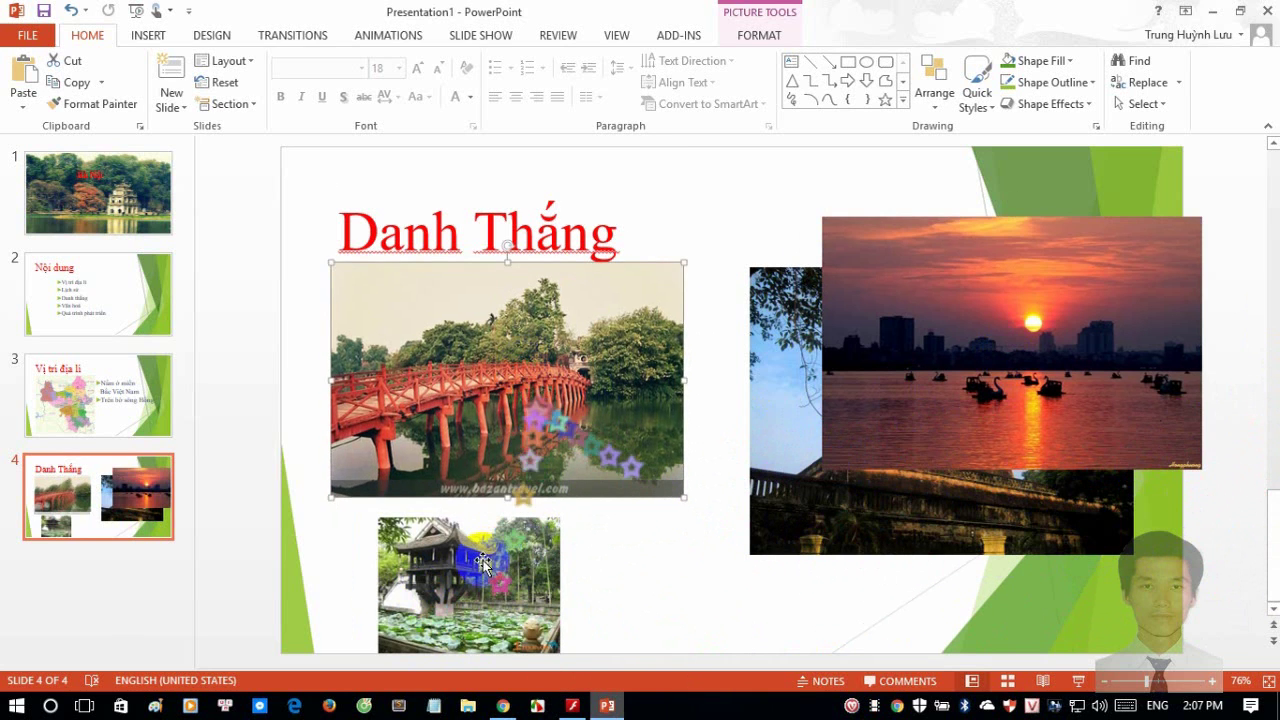
pyautogui.moveTo(477, 571); pyautogui.dragTo(445, 573)
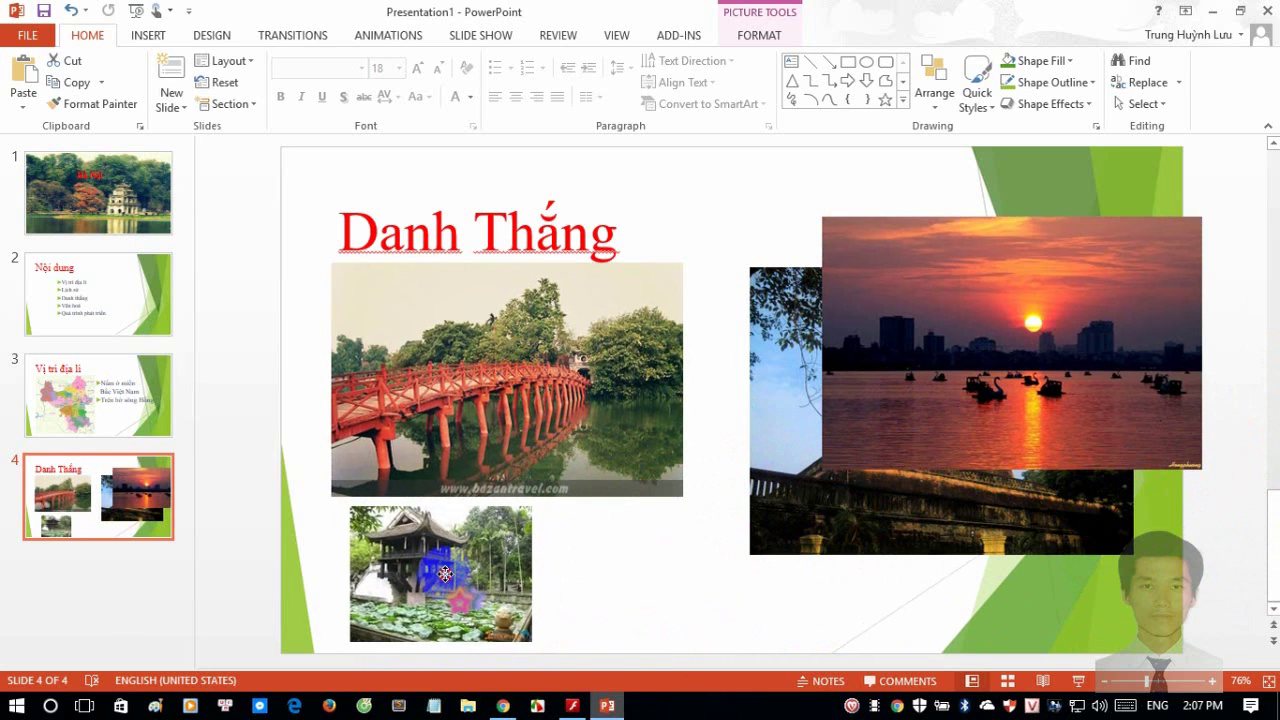
# - Following the textbook's sample, place the flag tower at the slide's upper right with the sunset below it, and switch to Chrome's image results
pyautogui.click(573, 706)
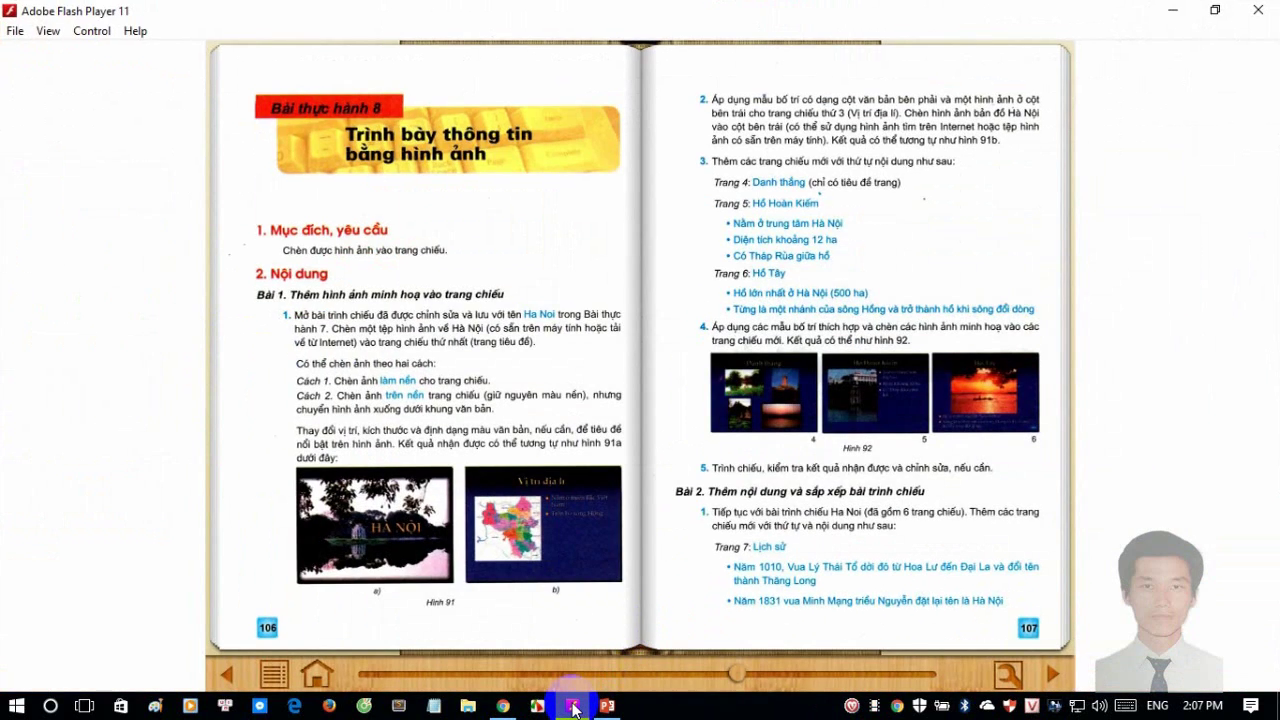
pyautogui.click(573, 706)
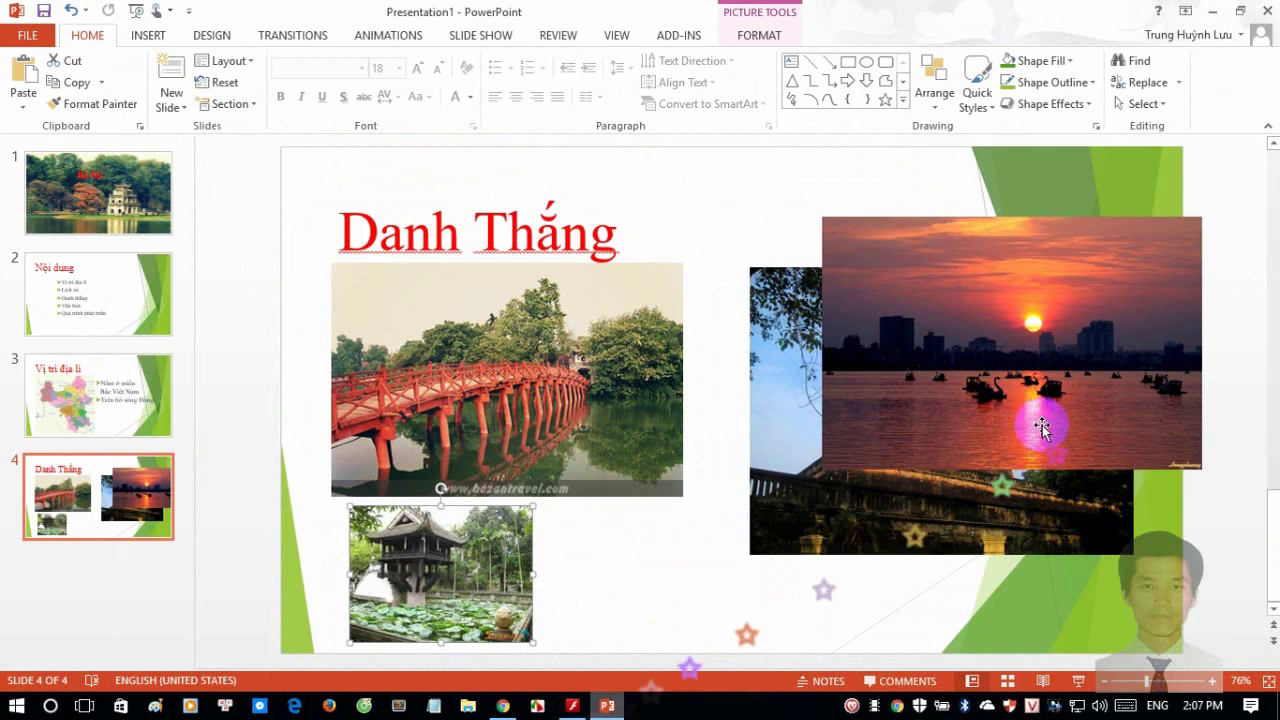
pyautogui.moveTo(786, 507); pyautogui.dragTo(769, 432)
pyautogui.moveTo(986, 357); pyautogui.dragTo(841, 582)
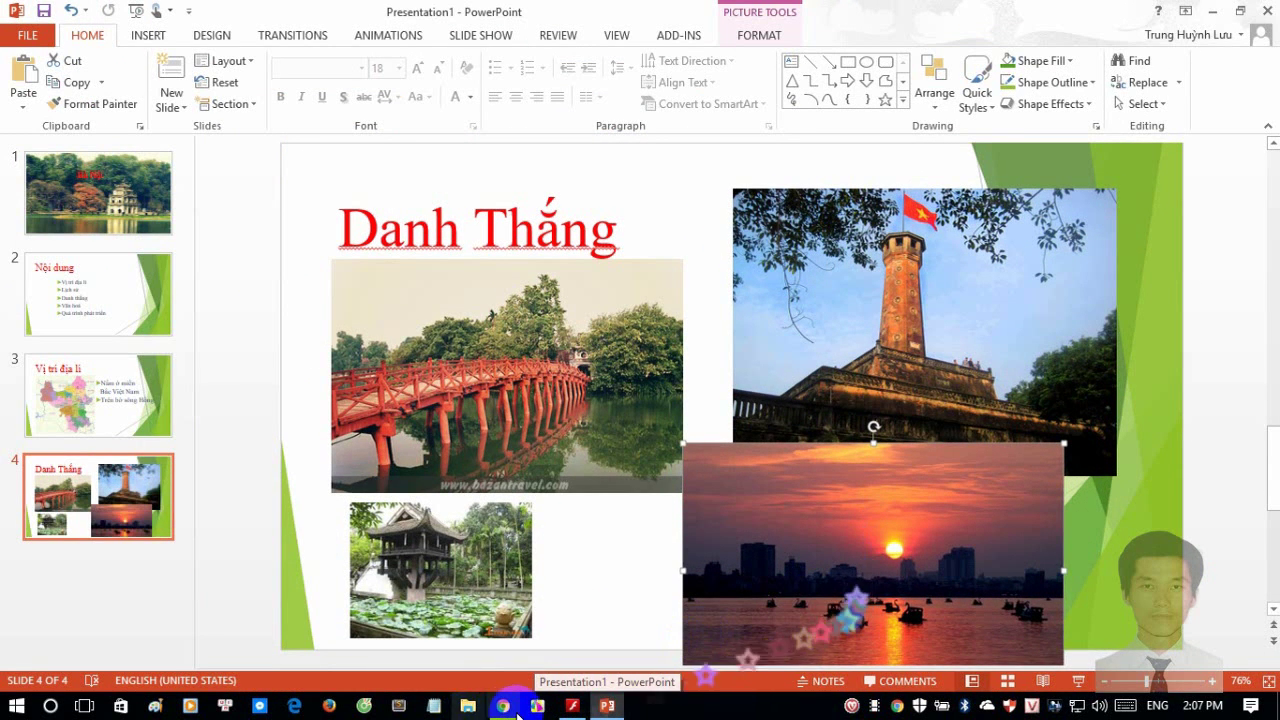
pyautogui.click(504, 706)
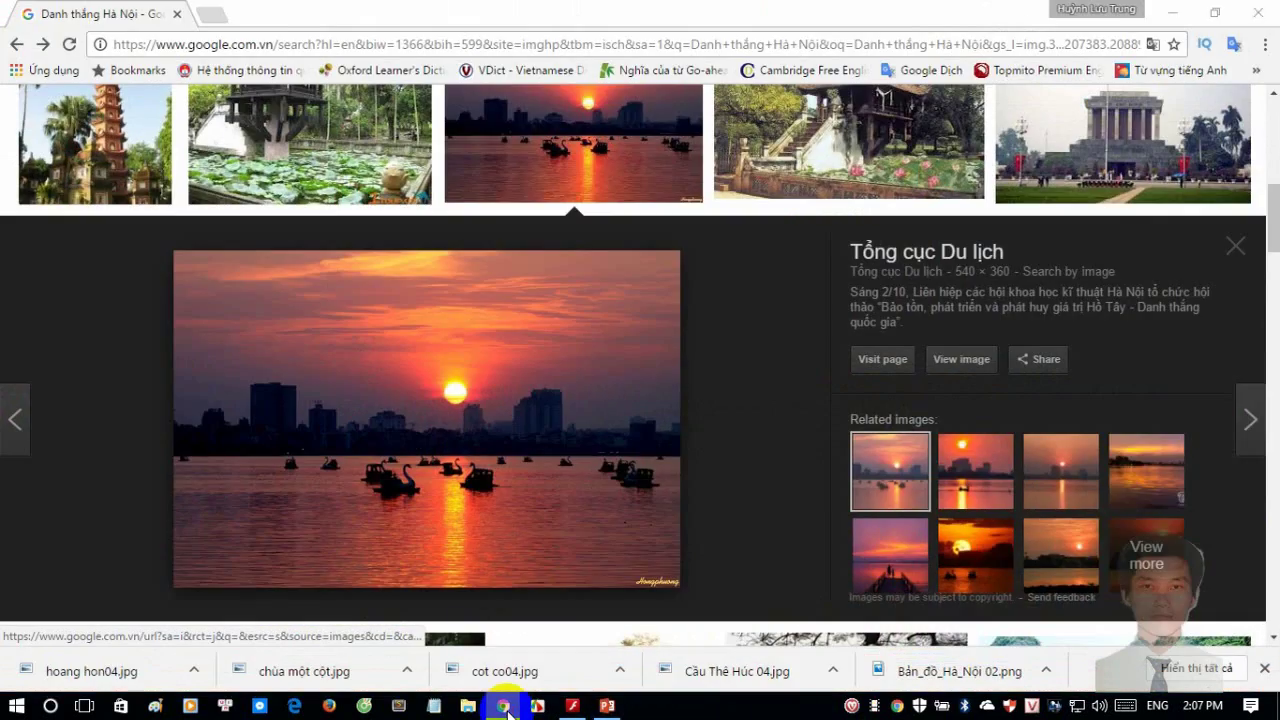
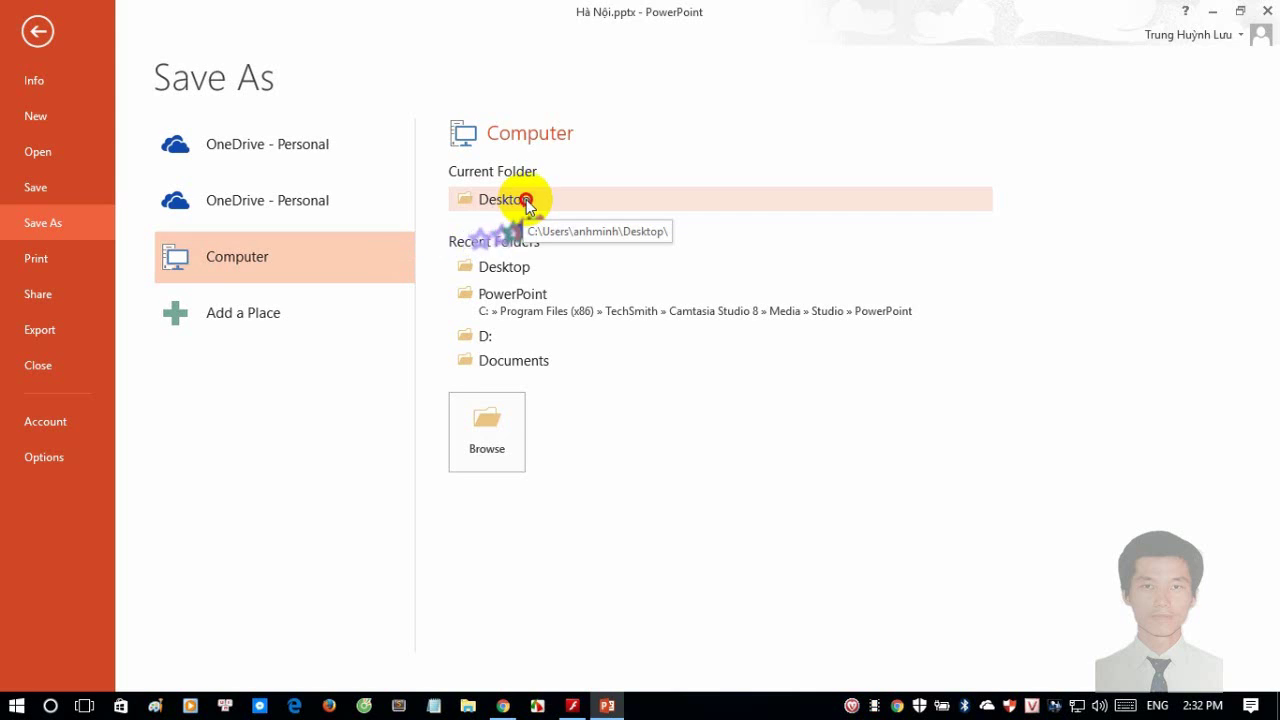
pyautogui.click(526, 199)
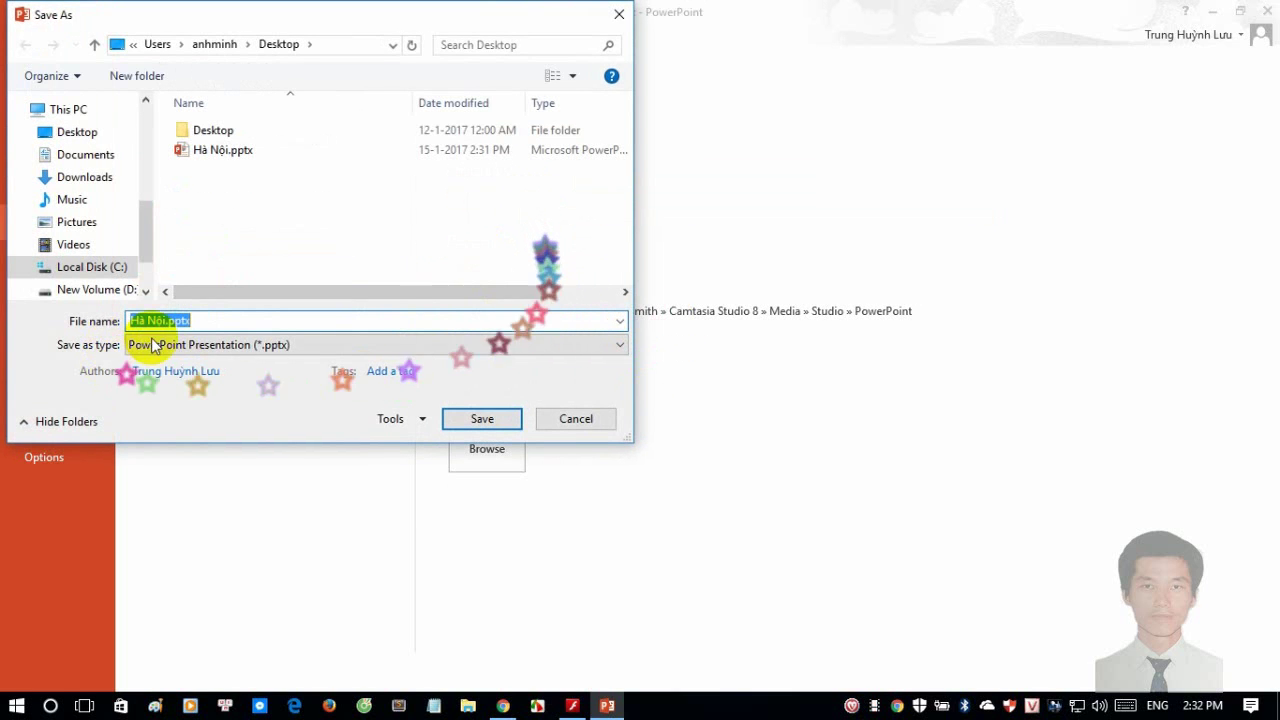
pyautogui.click(616, 344)
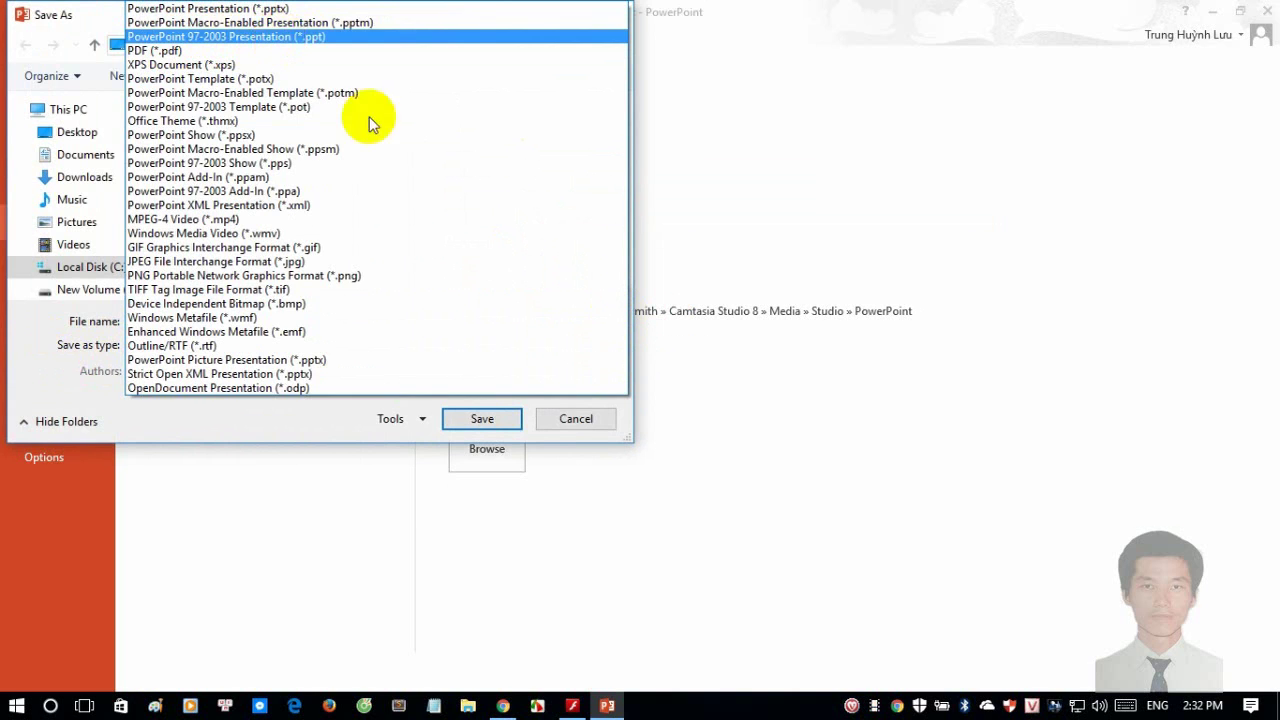
pyautogui.click(574, 417)
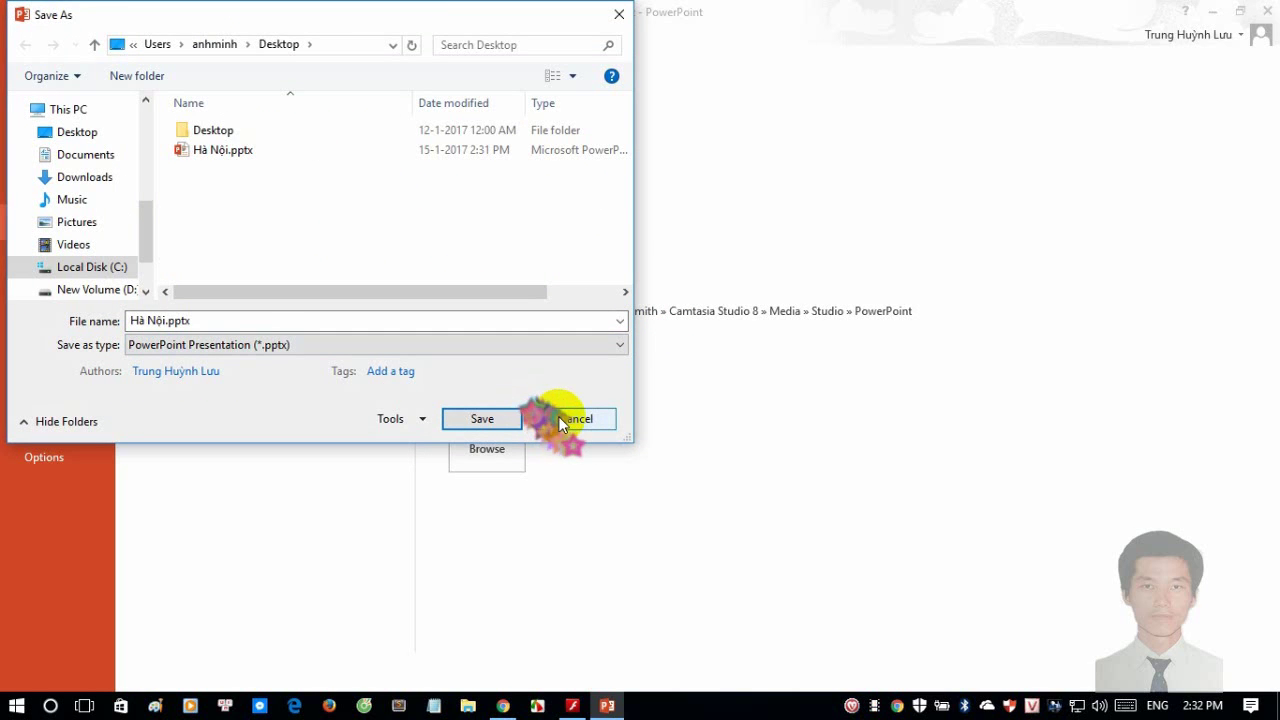
pyautogui.click(582, 418)
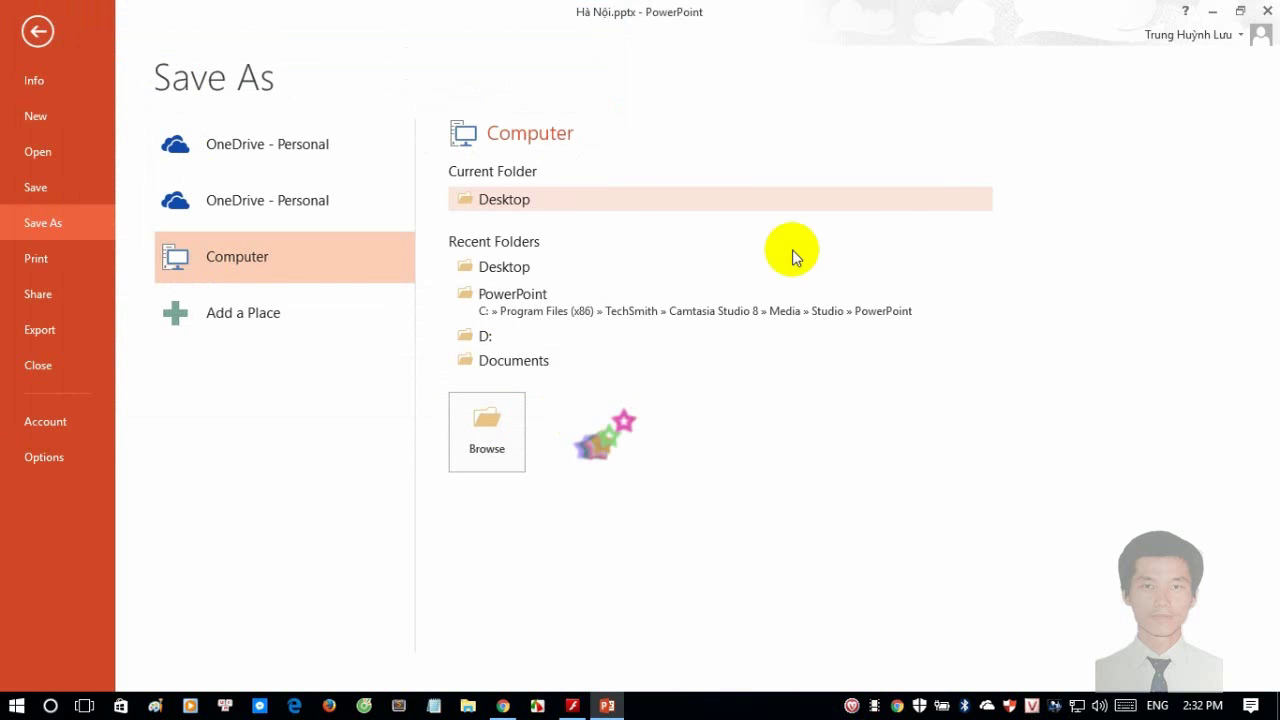
# - Minimize PowerPoint, open Local Disk (C:) in File Explorer and turn off the display of file name extensions
pyautogui.click(1214, 14)
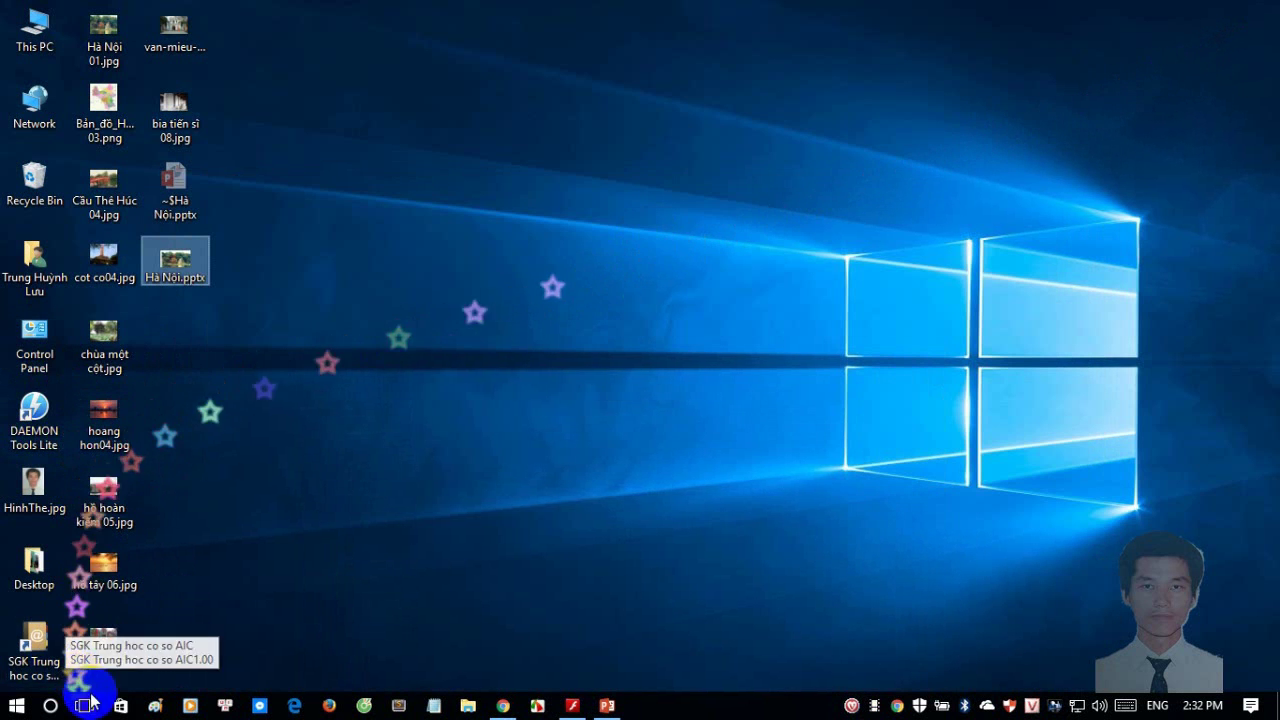
pyautogui.rightClick(18, 705)
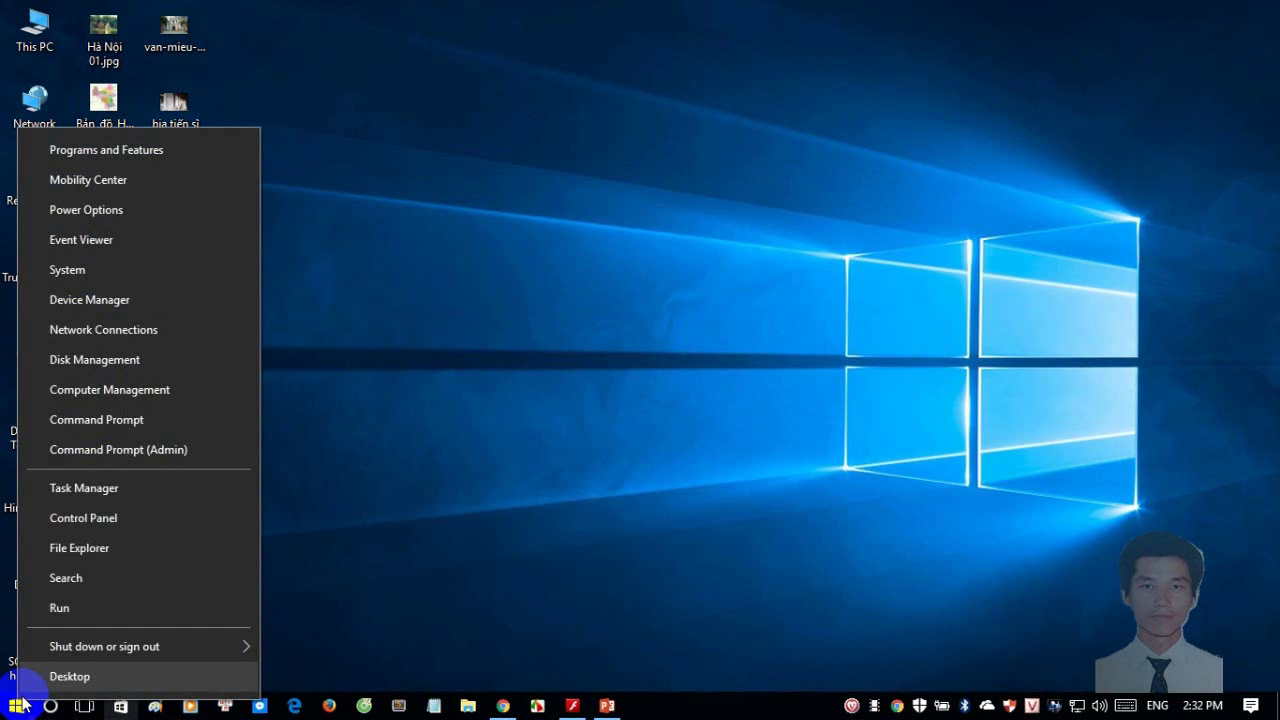
pyautogui.click(140, 548)
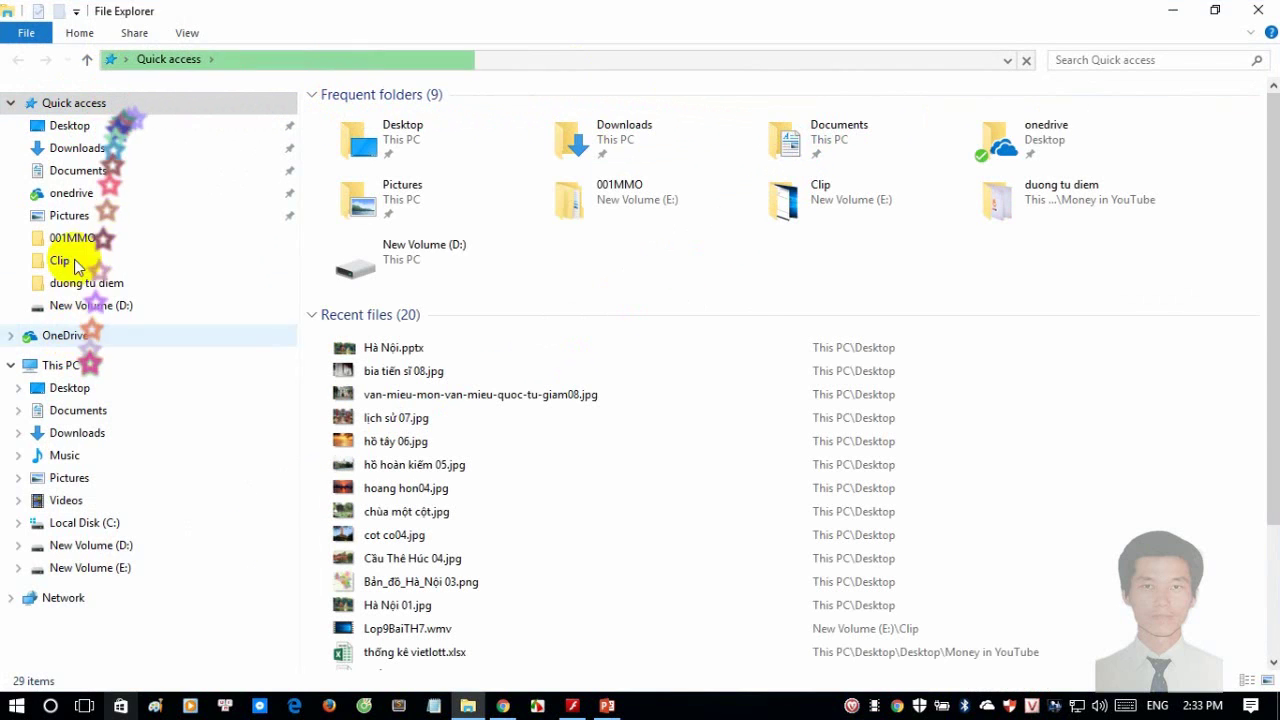
pyautogui.click(88, 522)
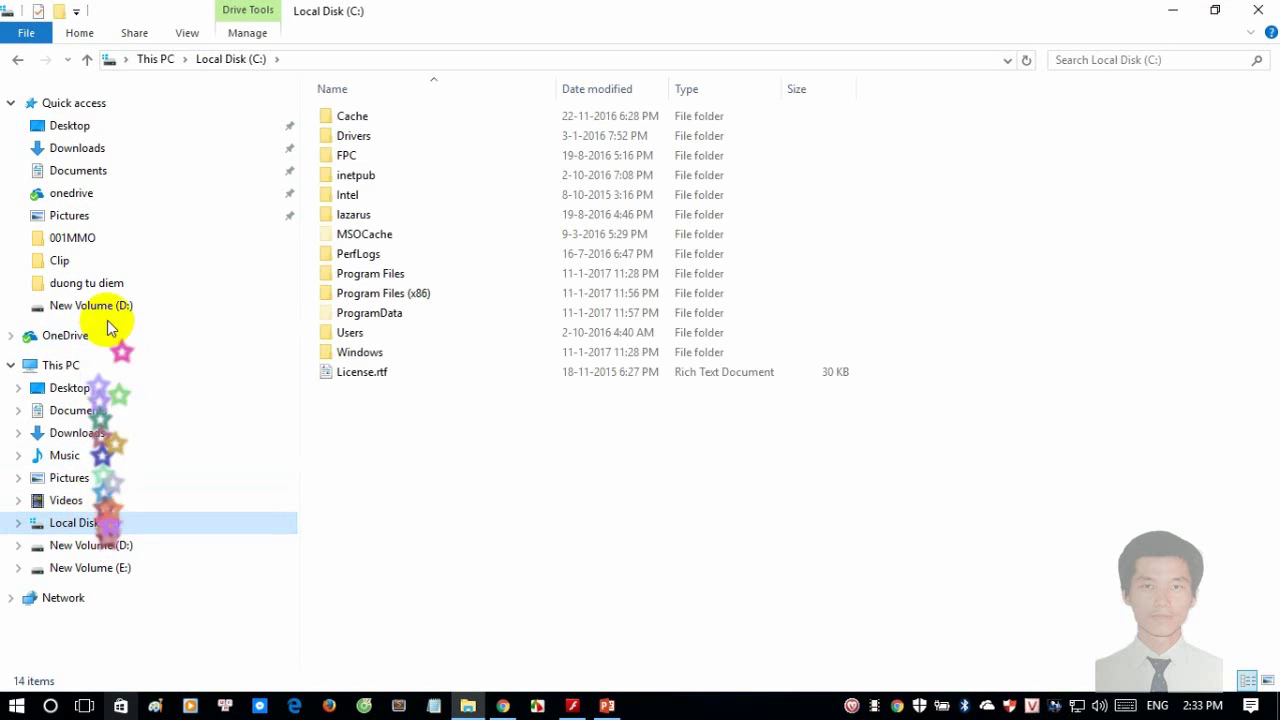
pyautogui.click(187, 33)
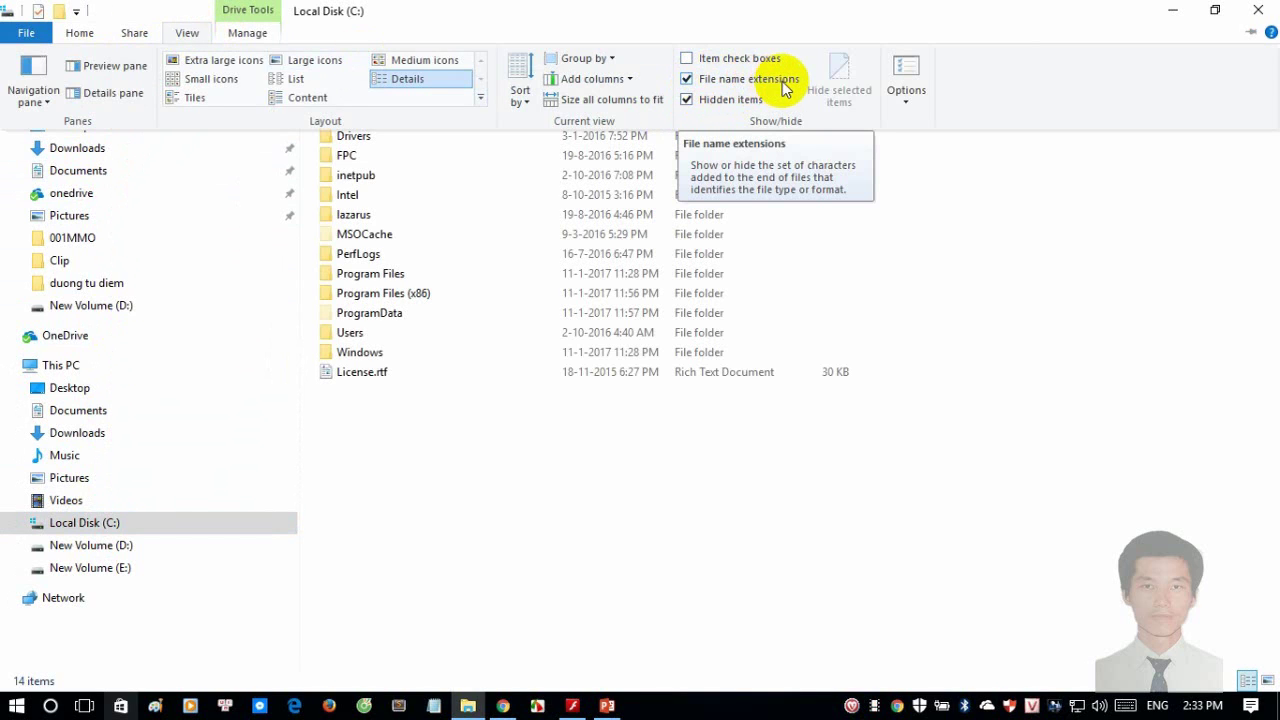
pyautogui.click(686, 79)
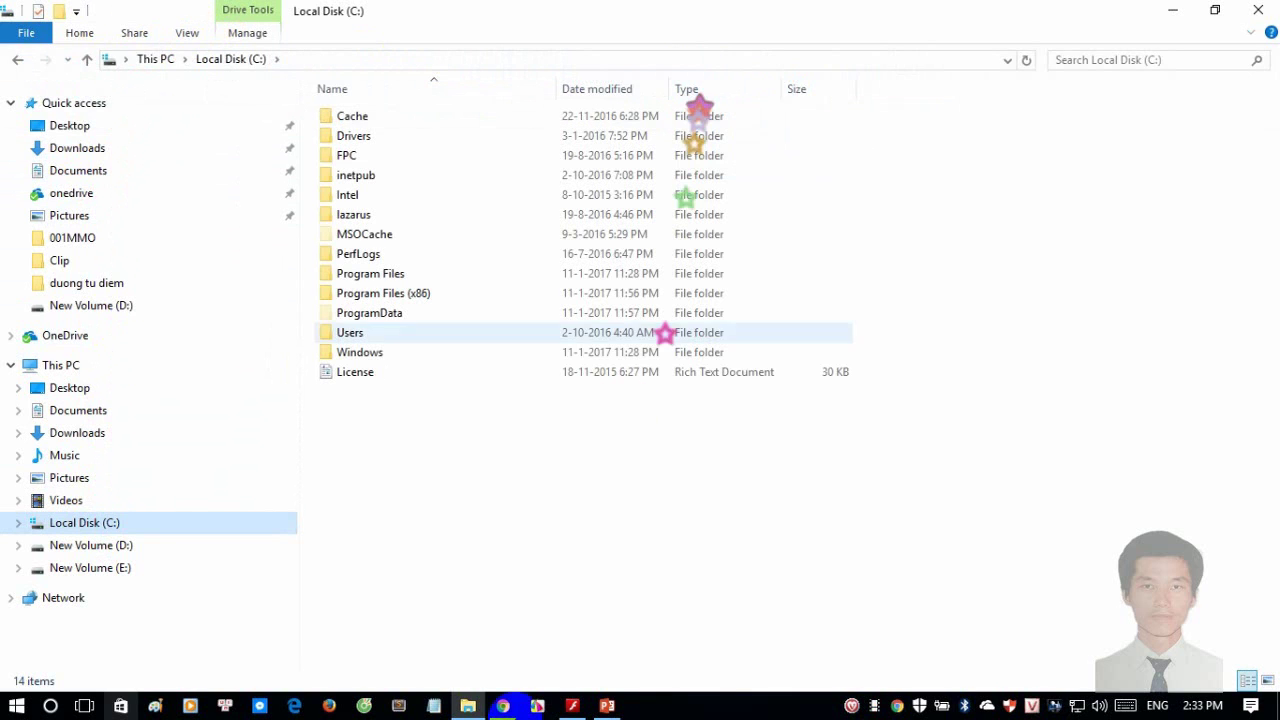
# - Switch back to PowerPoint, choose the Desktop as the save location and set the file type to PowerPoint 97-2003 Presentation
pyautogui.click(607, 706)
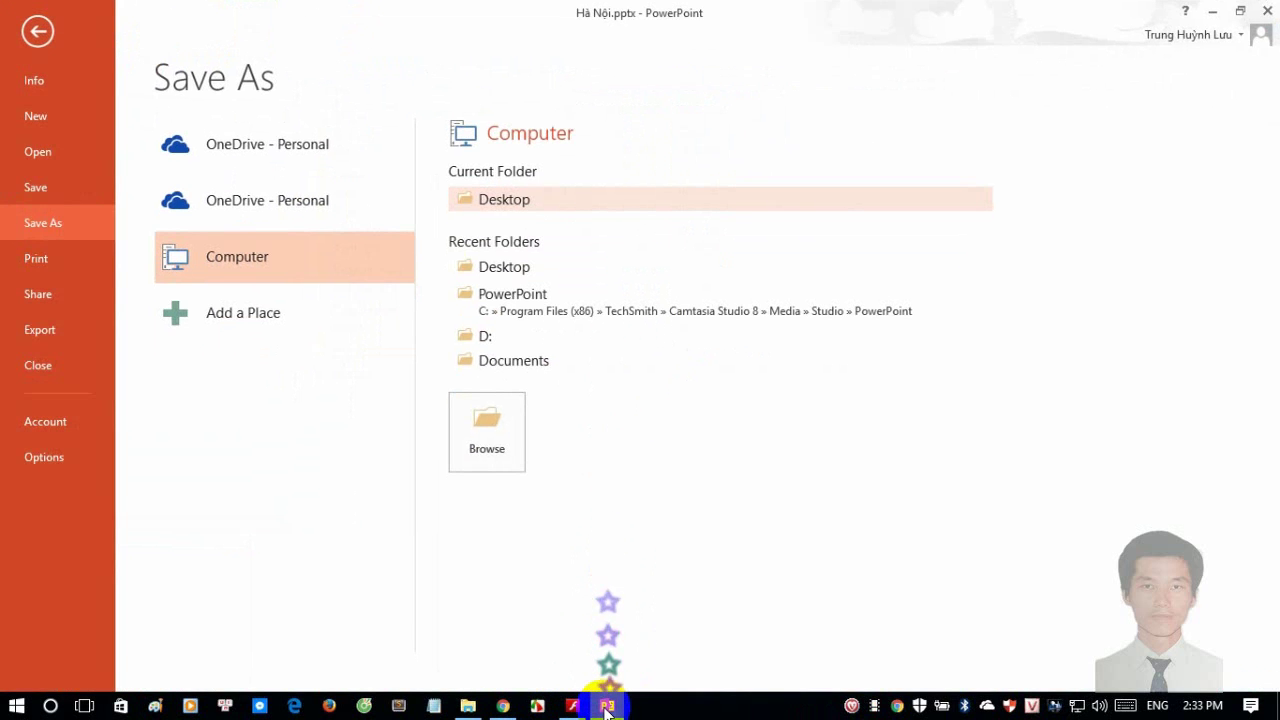
pyautogui.click(517, 202)
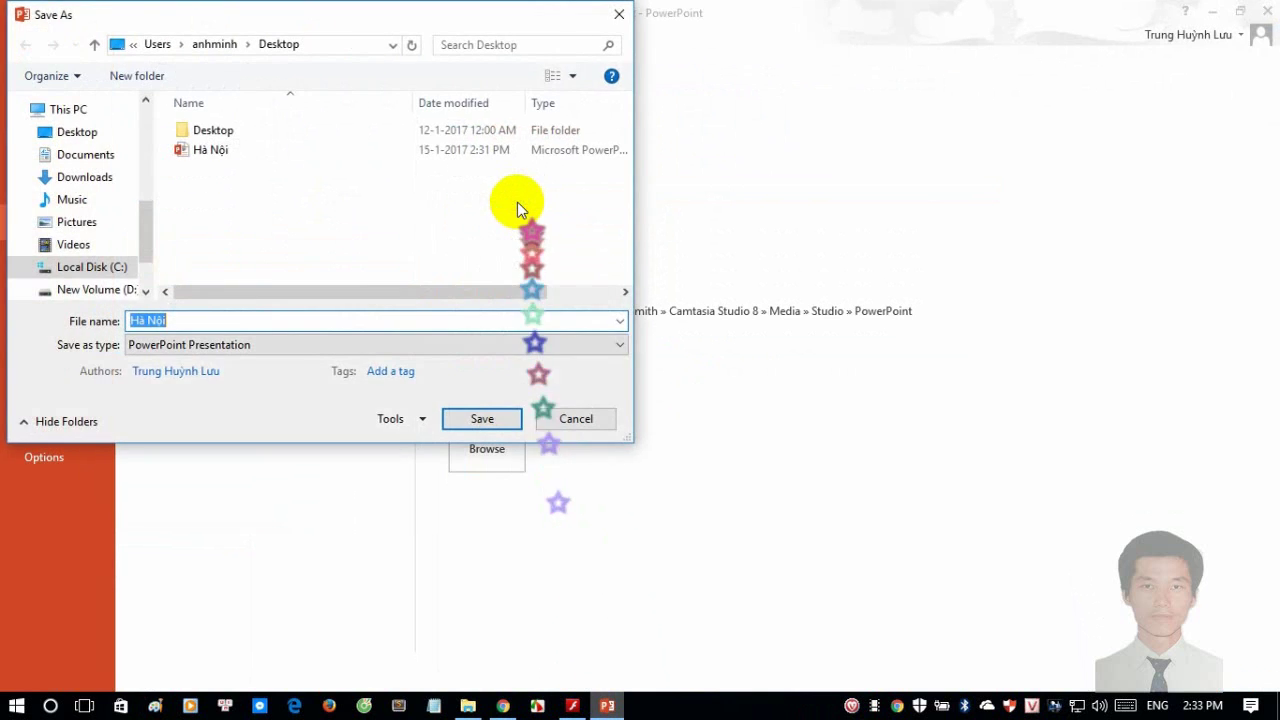
pyautogui.click(620, 344)
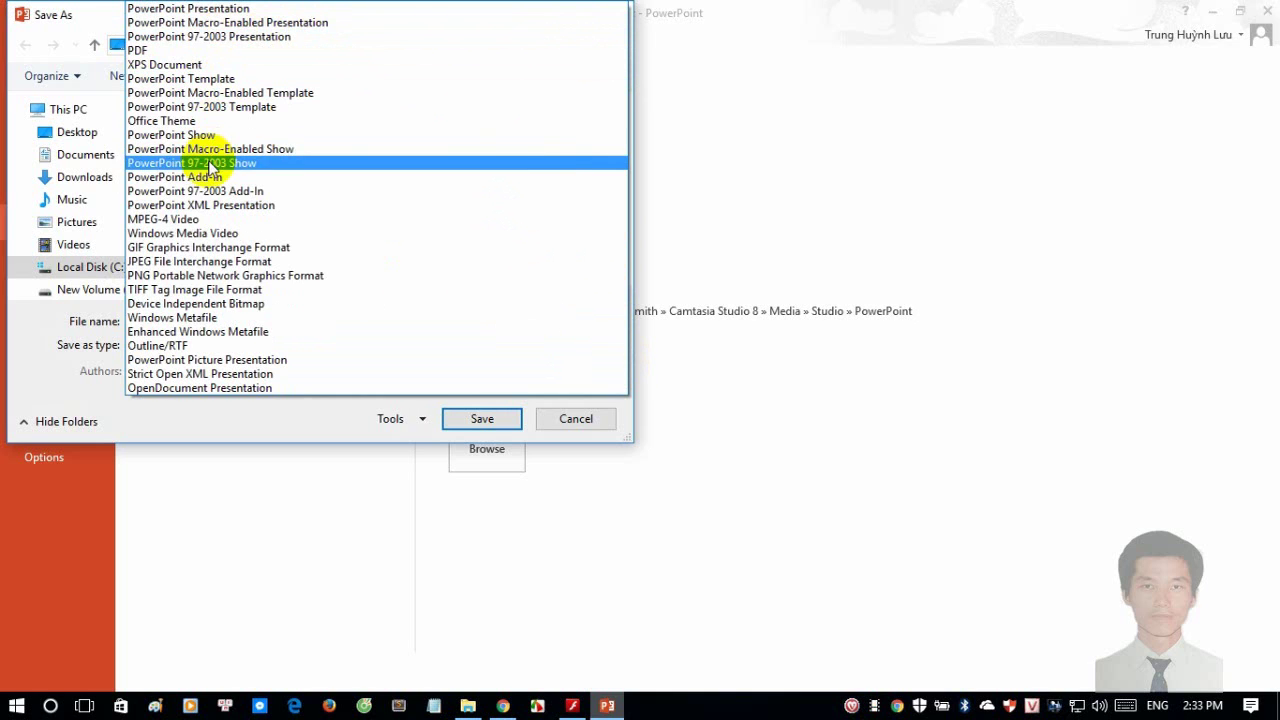
pyautogui.click(277, 40)
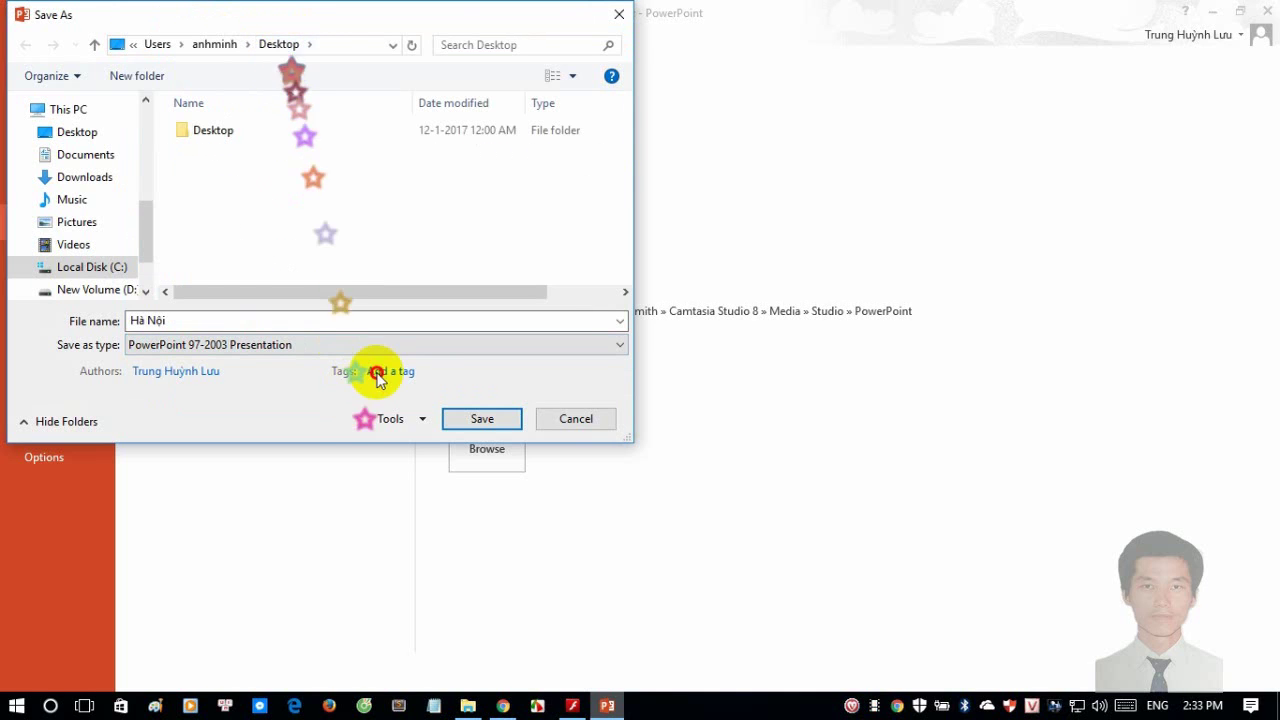
pyautogui.click(618, 348)
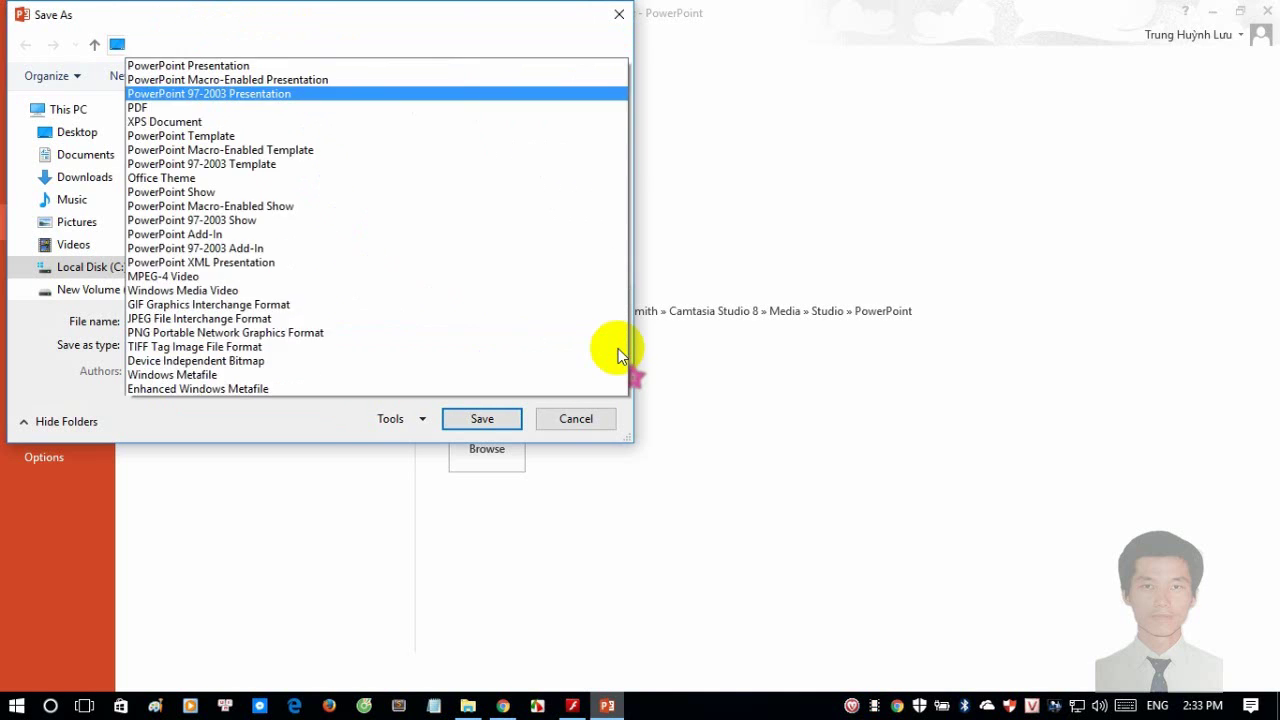
pyautogui.click(266, 38)
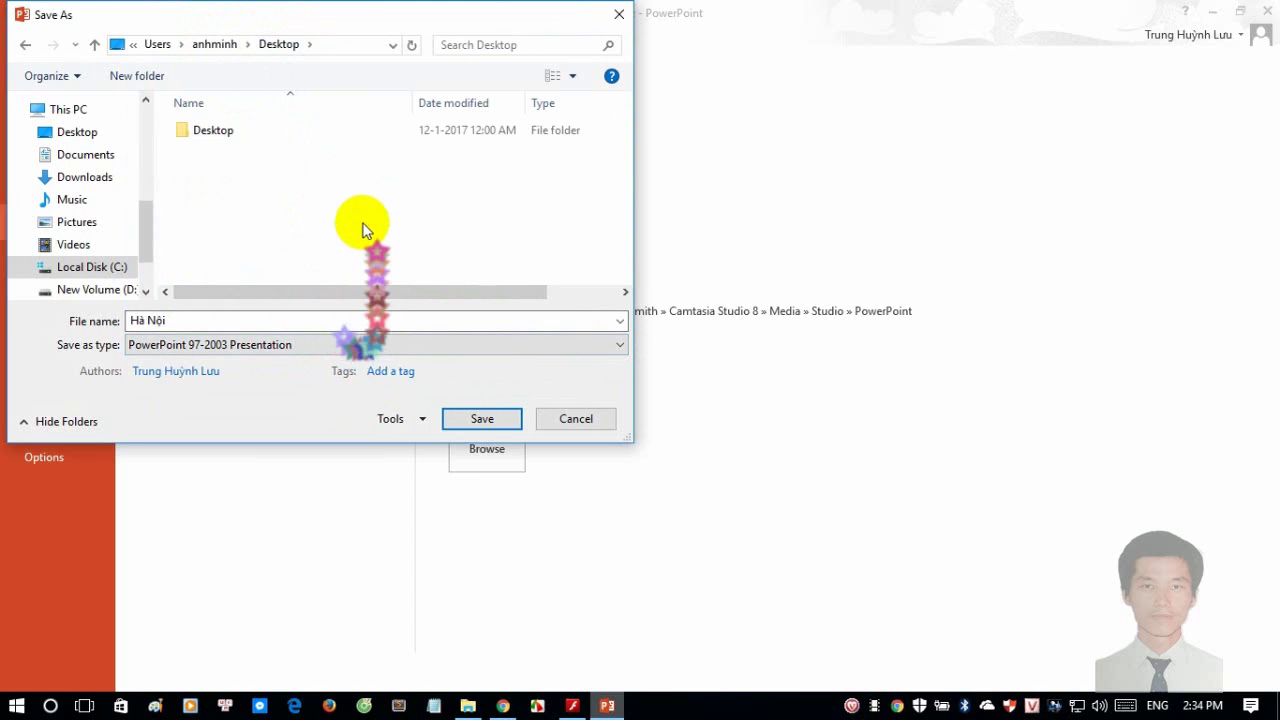
# - Name the file Hà Nội2 and save it to the Desktop as a PowerPoint 97-2003 Presentation
pyautogui.click(233, 318)
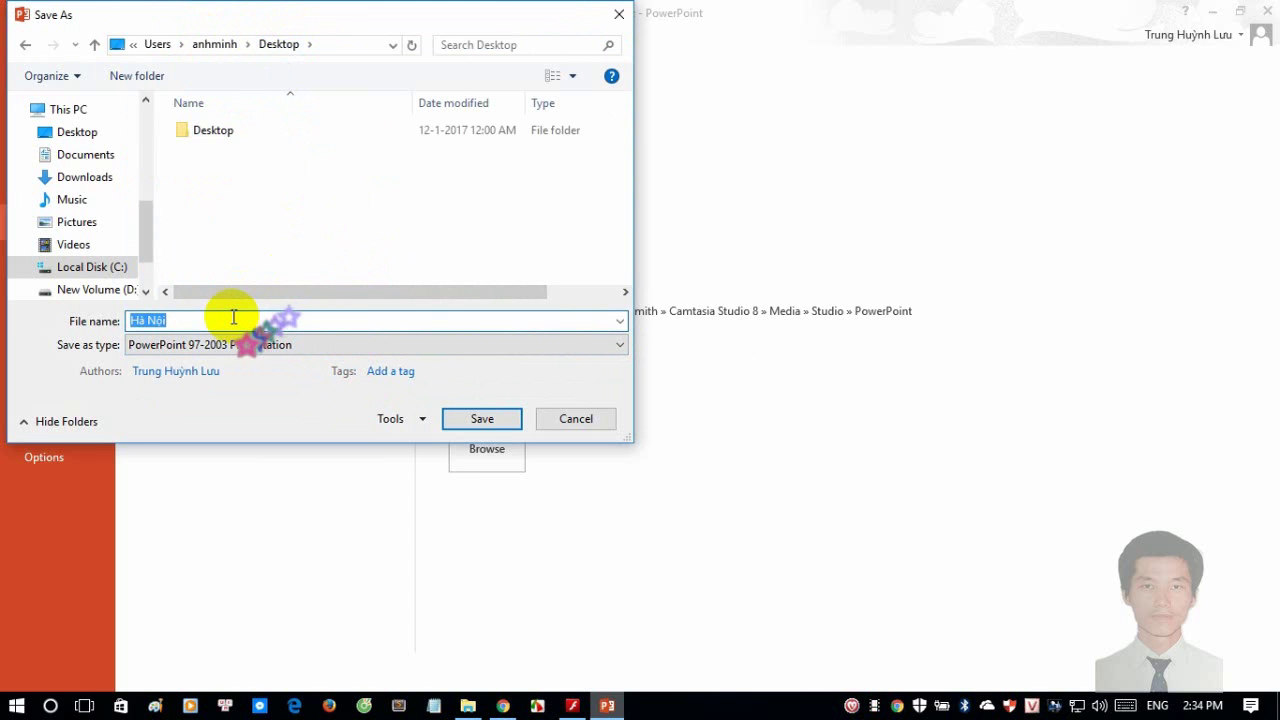
pyautogui.click(233, 318)
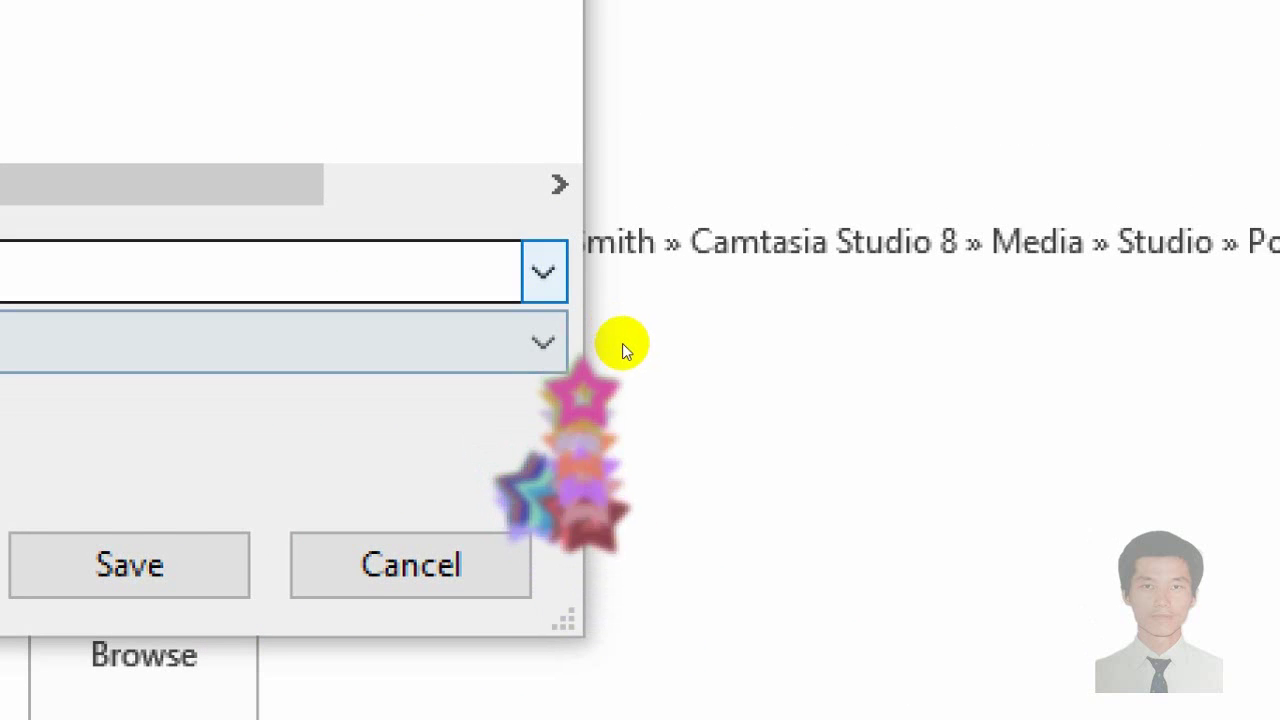
pyautogui.hotkey('alt', 'Down')
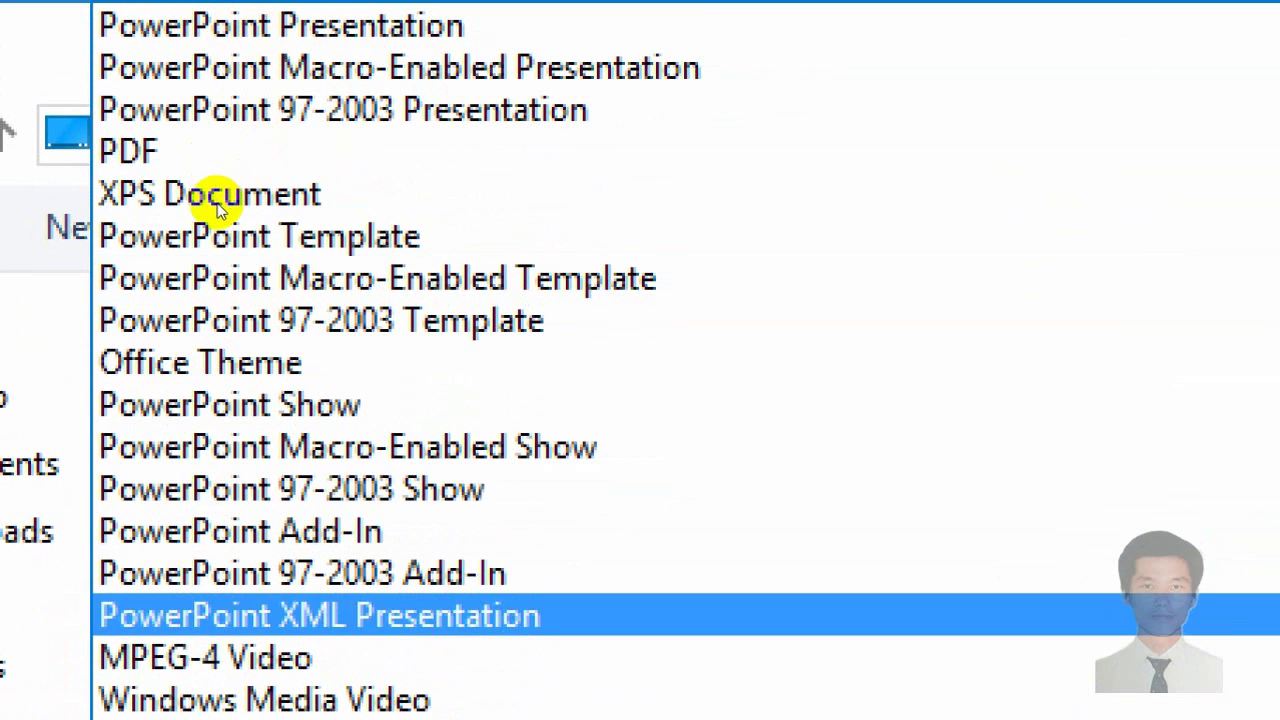
pyautogui.click(258, 40)
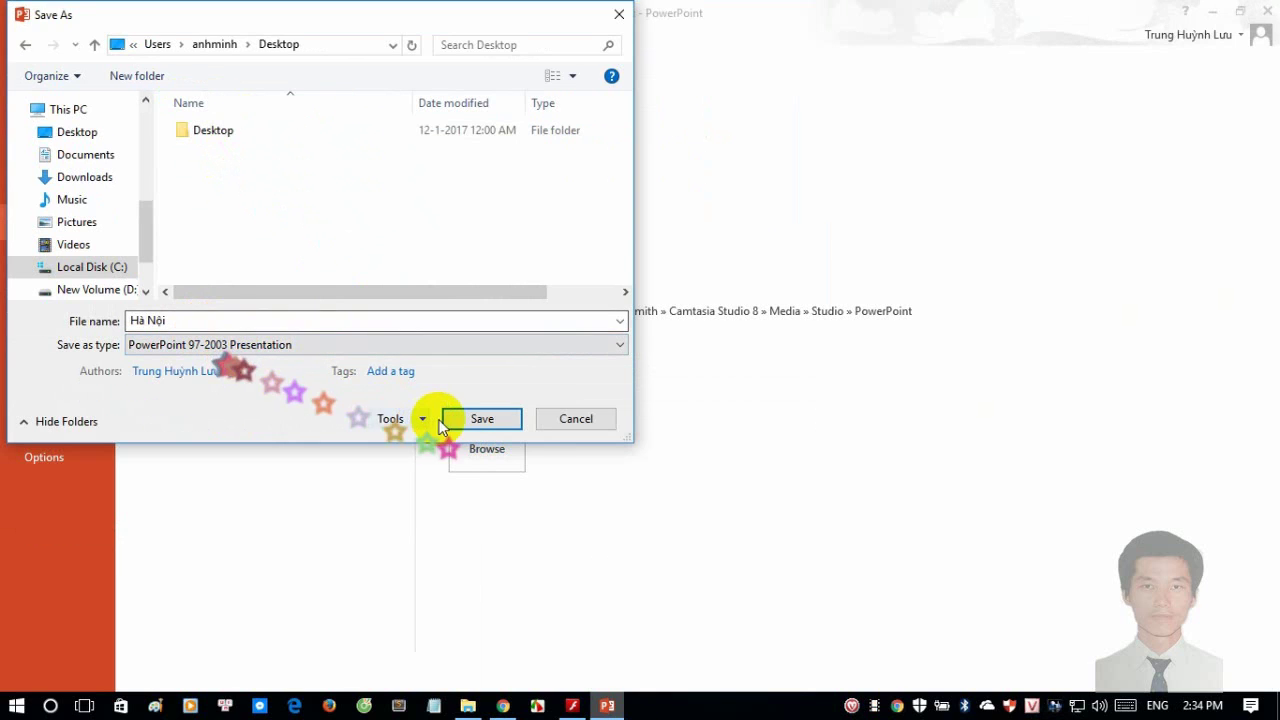
pyautogui.click(233, 322)
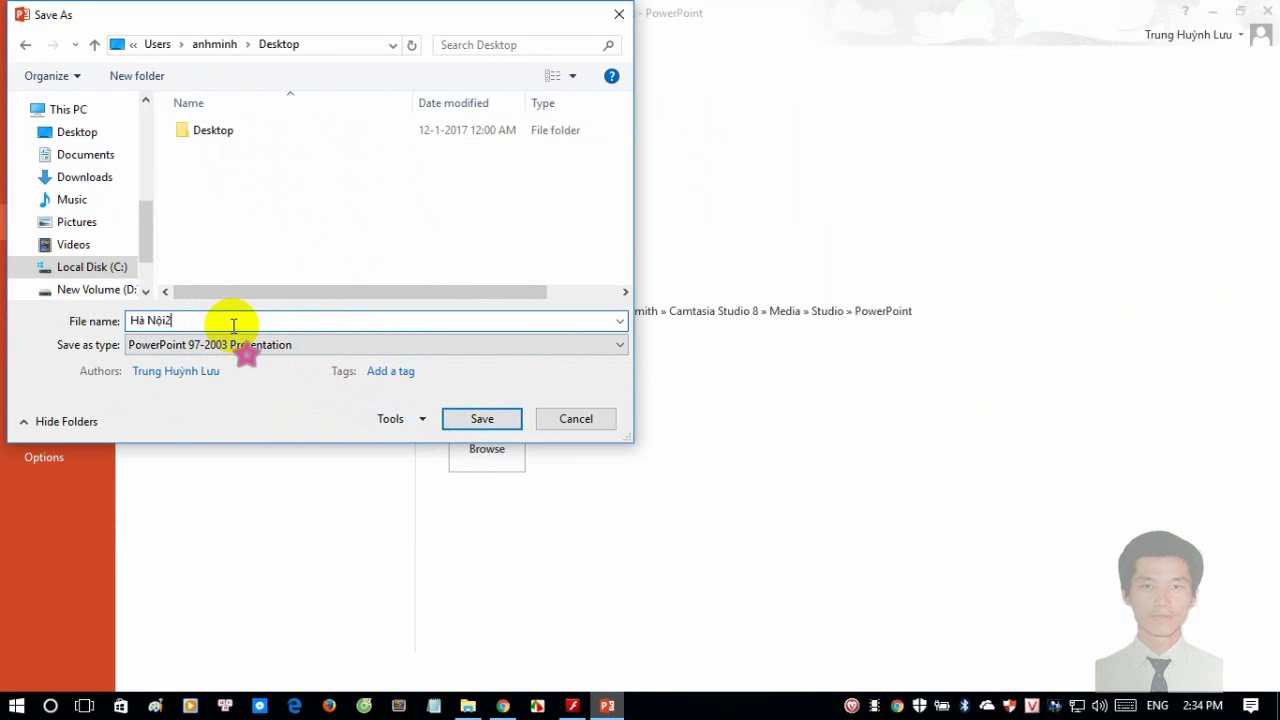
pyautogui.click(483, 419)
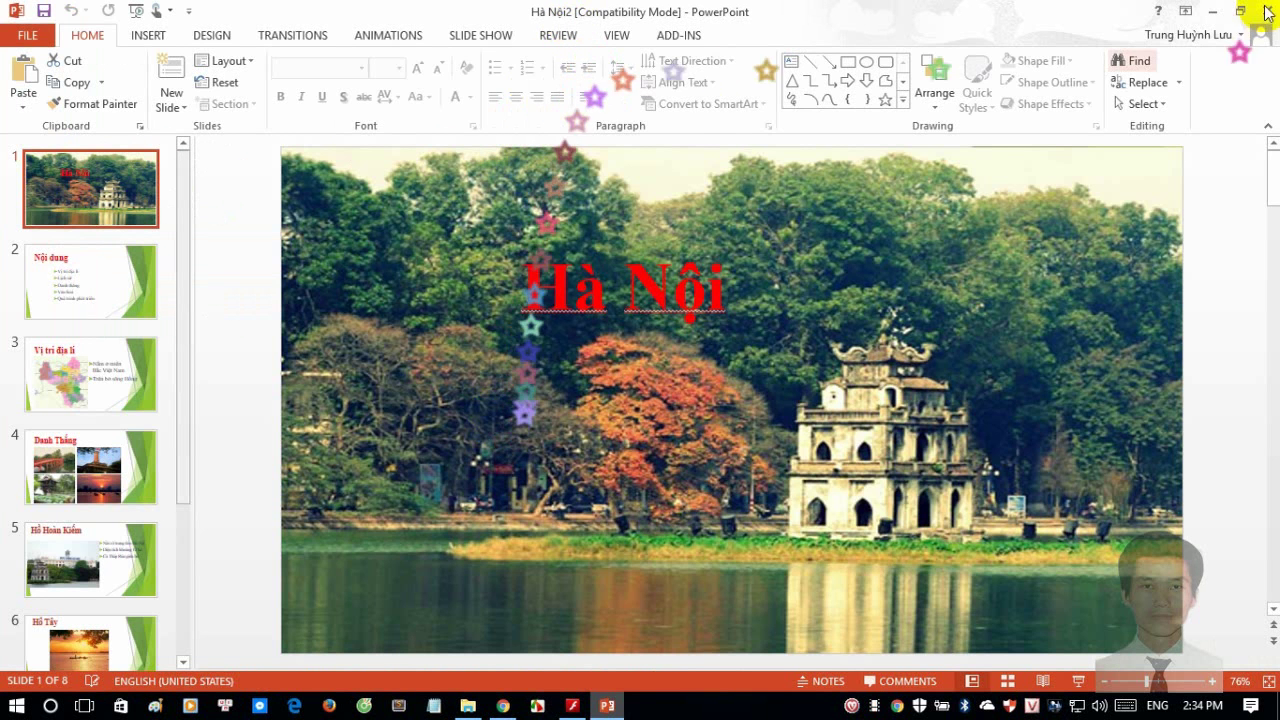
# - Close PowerPoint and the File Explorer window, then select the original Hà Nội presentation on the desktop
pyautogui.click(1267, 11)
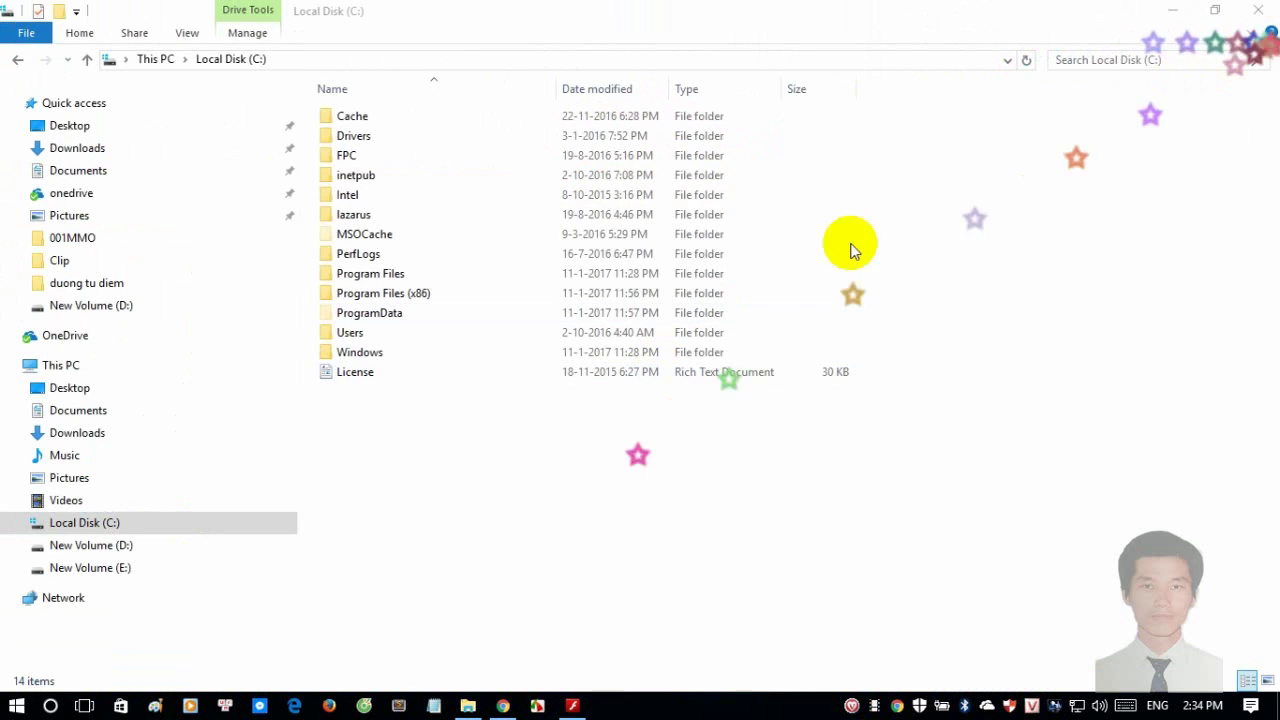
pyautogui.click(1258, 10)
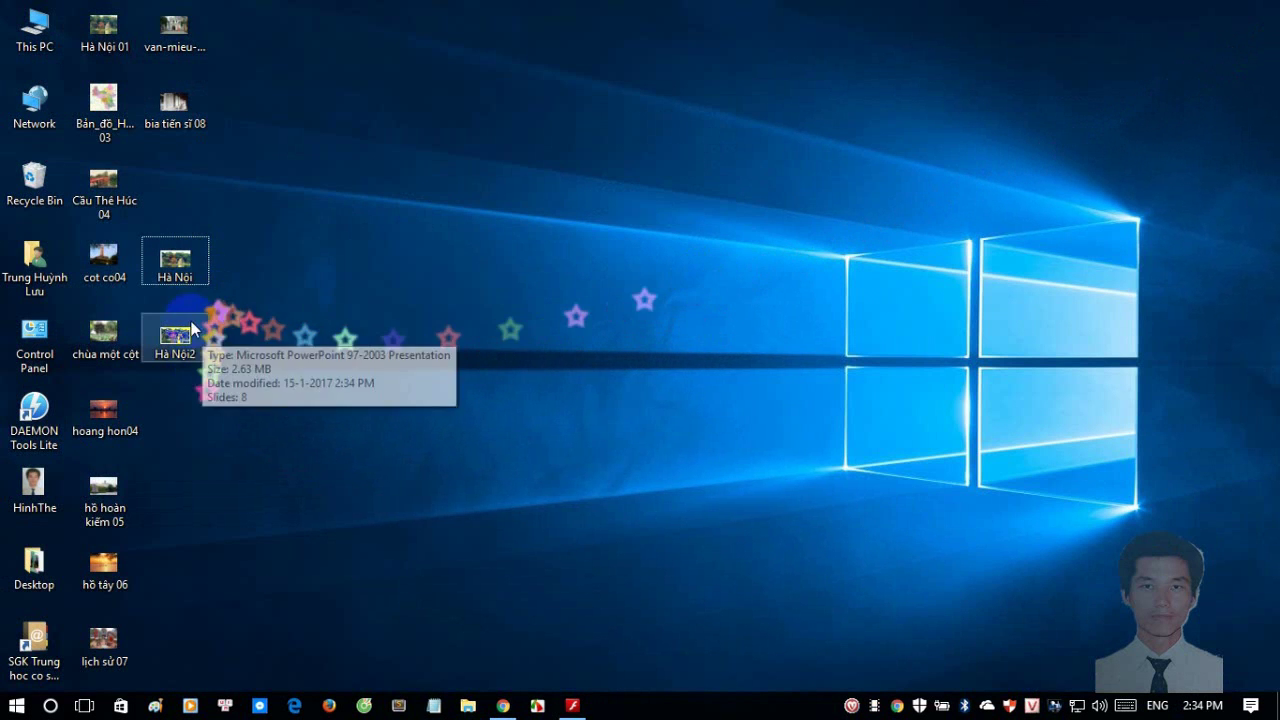
pyautogui.click(195, 262)
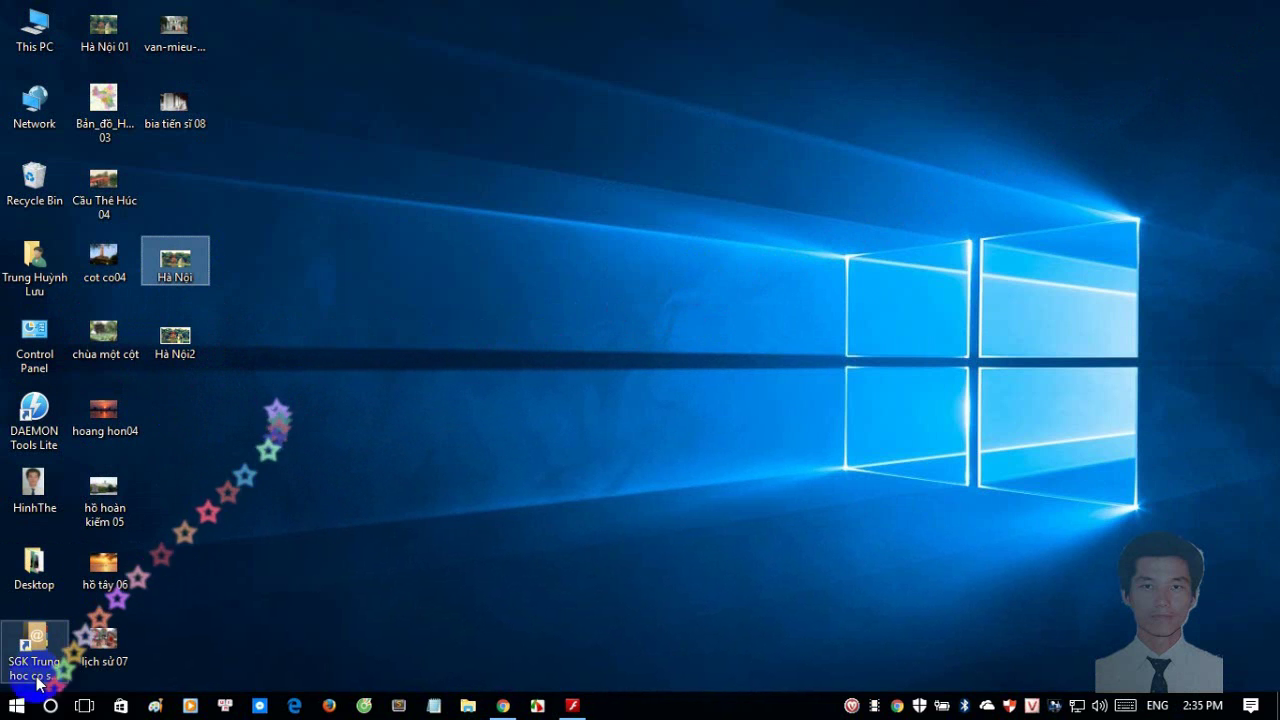
# - Open File Explorer, turn on the display of file name extensions, close it and check the two Hà Nội presentations on the desktop
pyautogui.rightClick(20, 705)
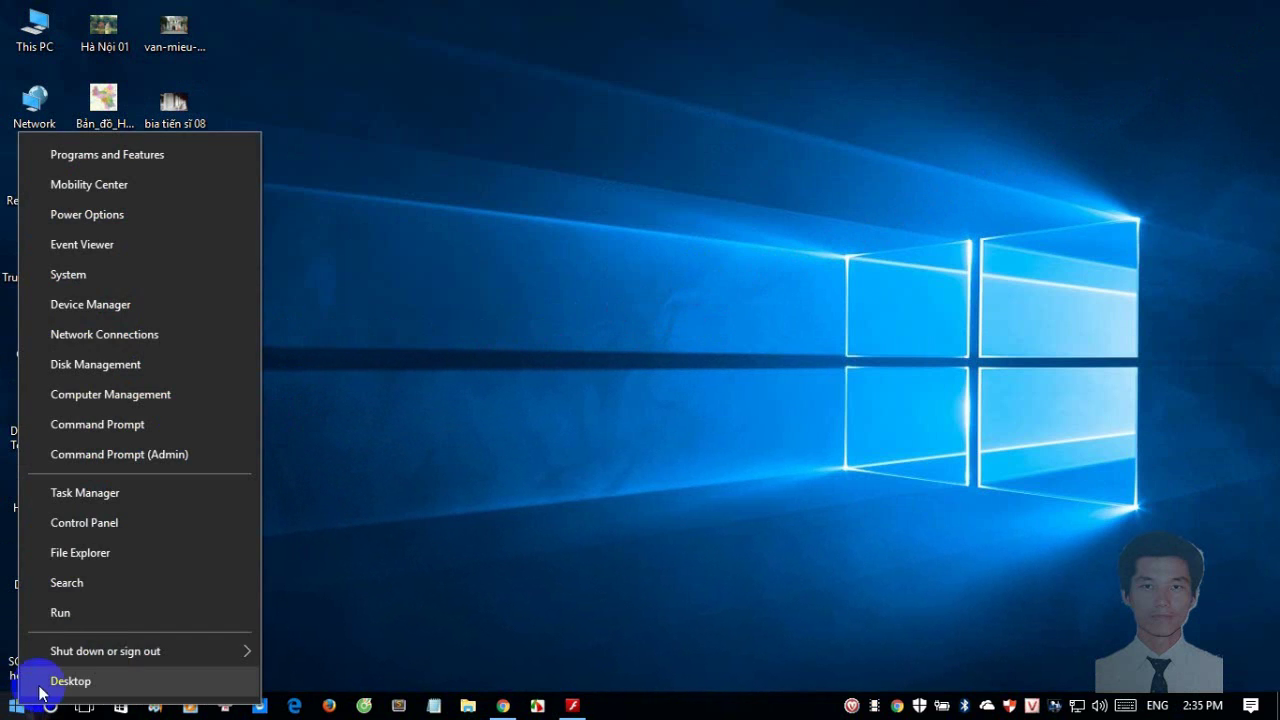
pyautogui.click(126, 556)
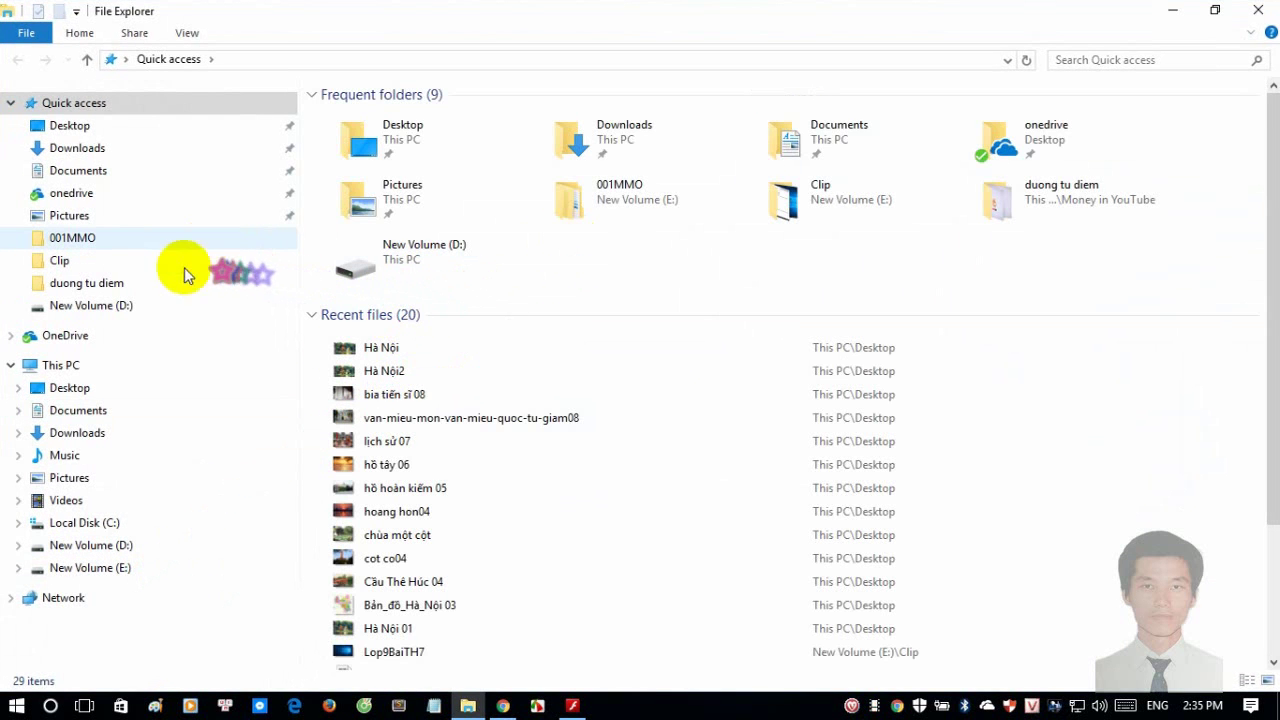
pyautogui.click(181, 36)
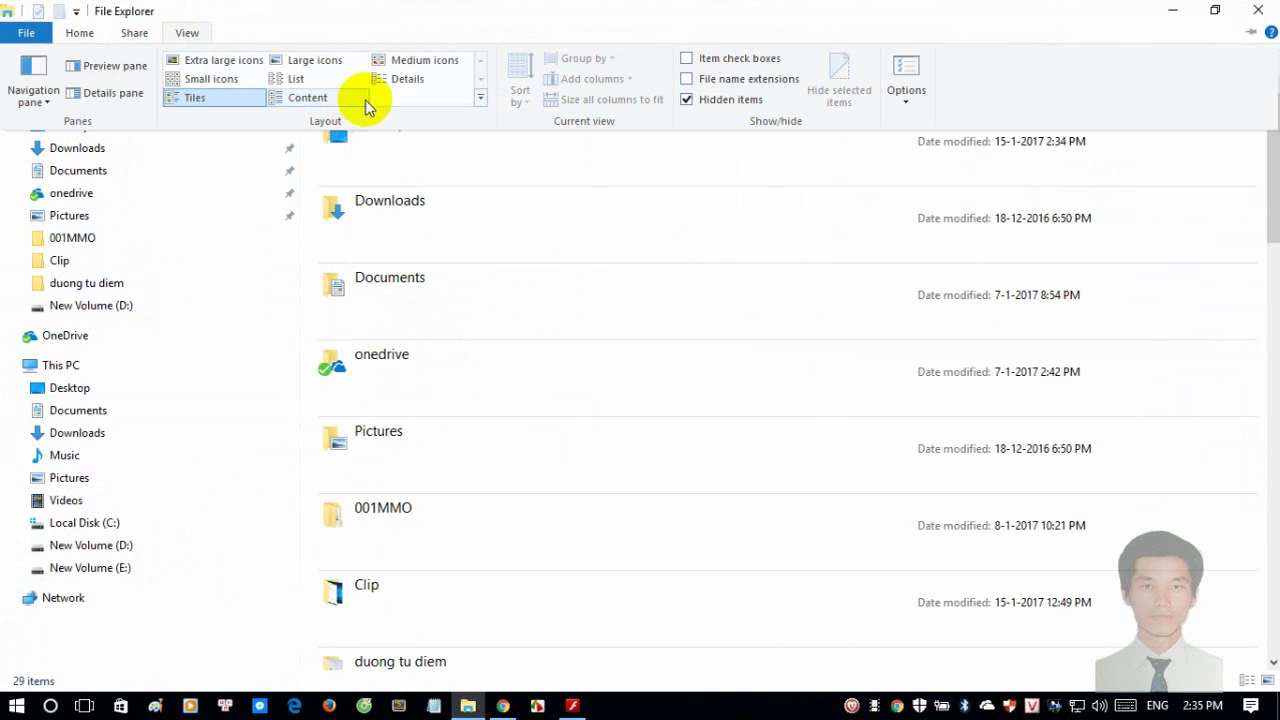
pyautogui.click(688, 80)
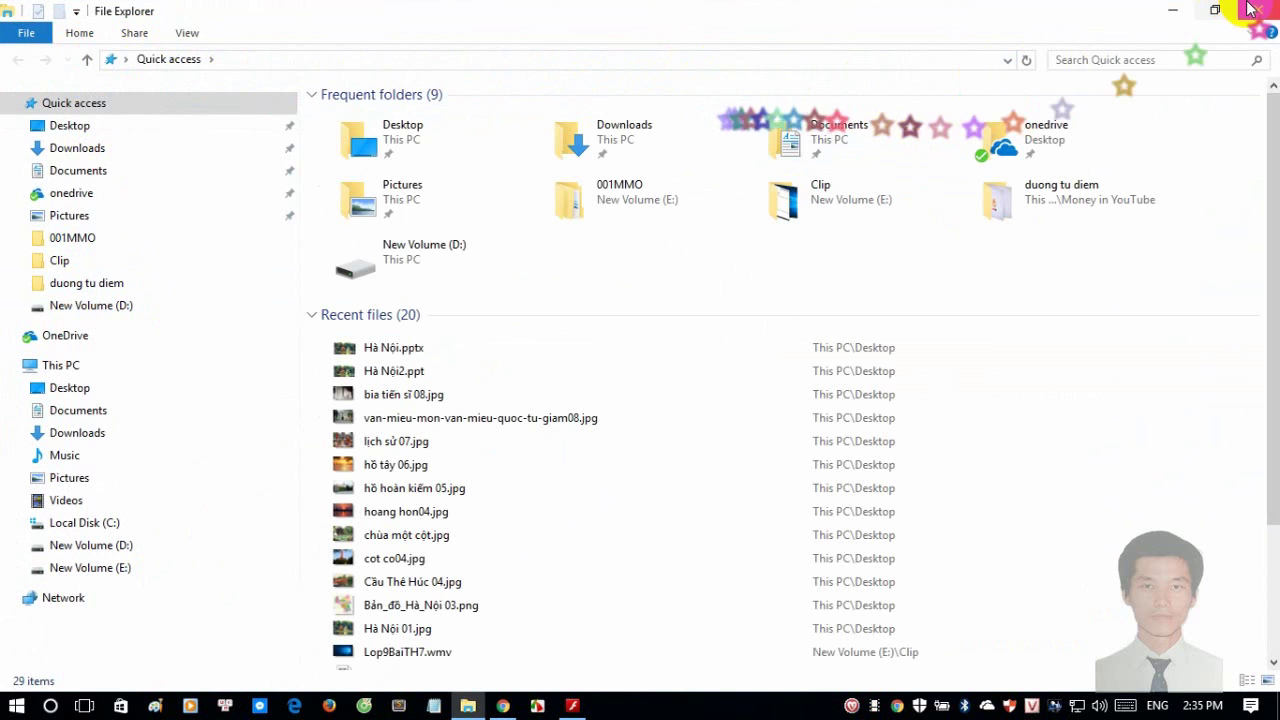
pyautogui.click(1172, 10)
pyautogui.click(175, 262)
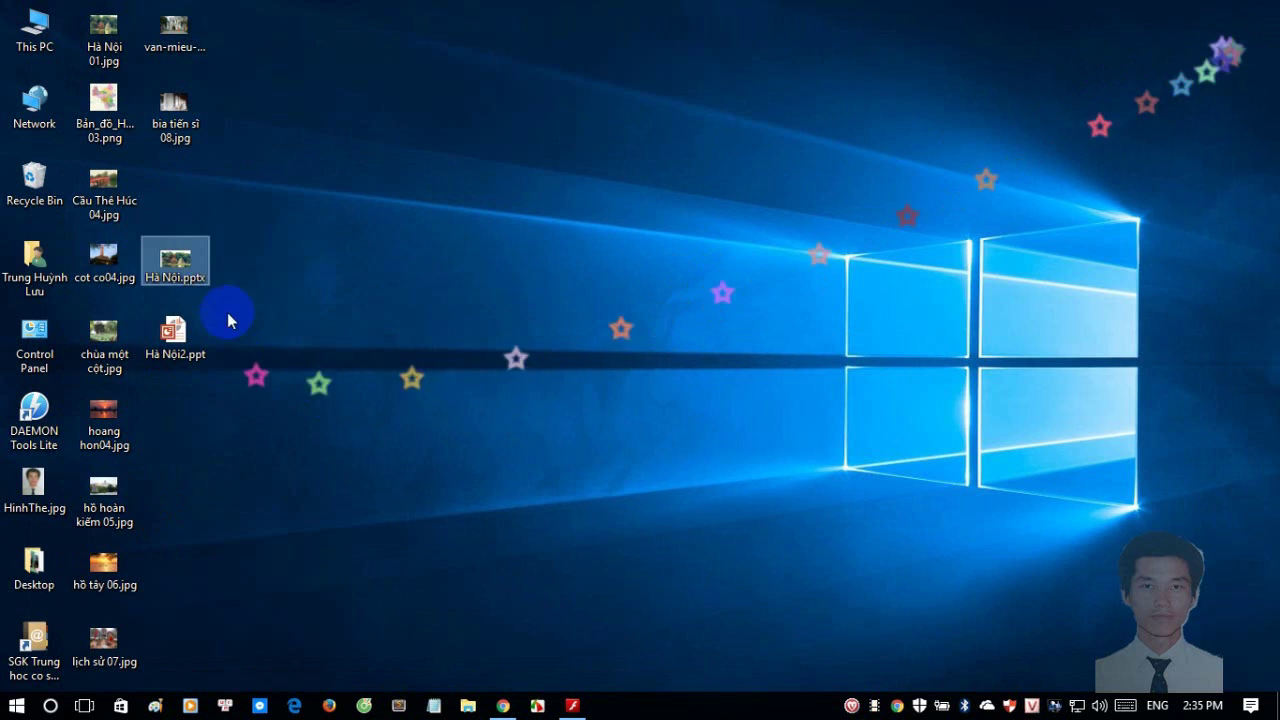